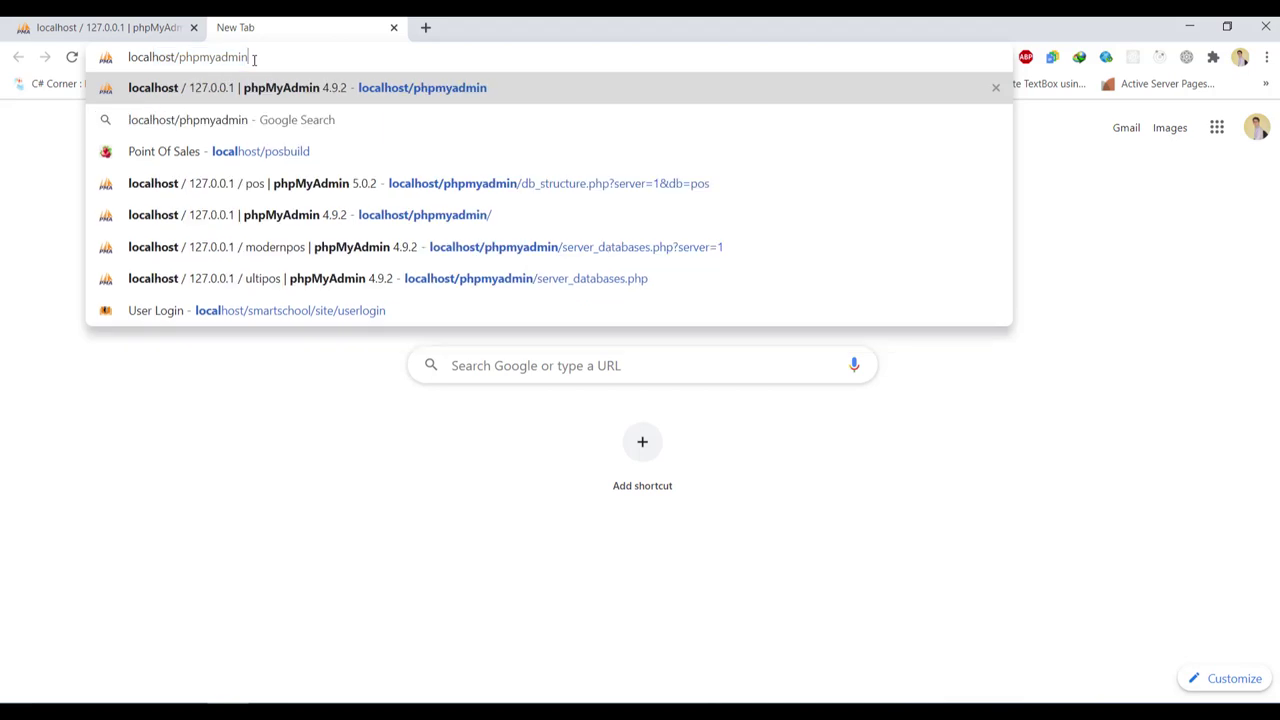
{"action": "key", "text": "BackSpace"}
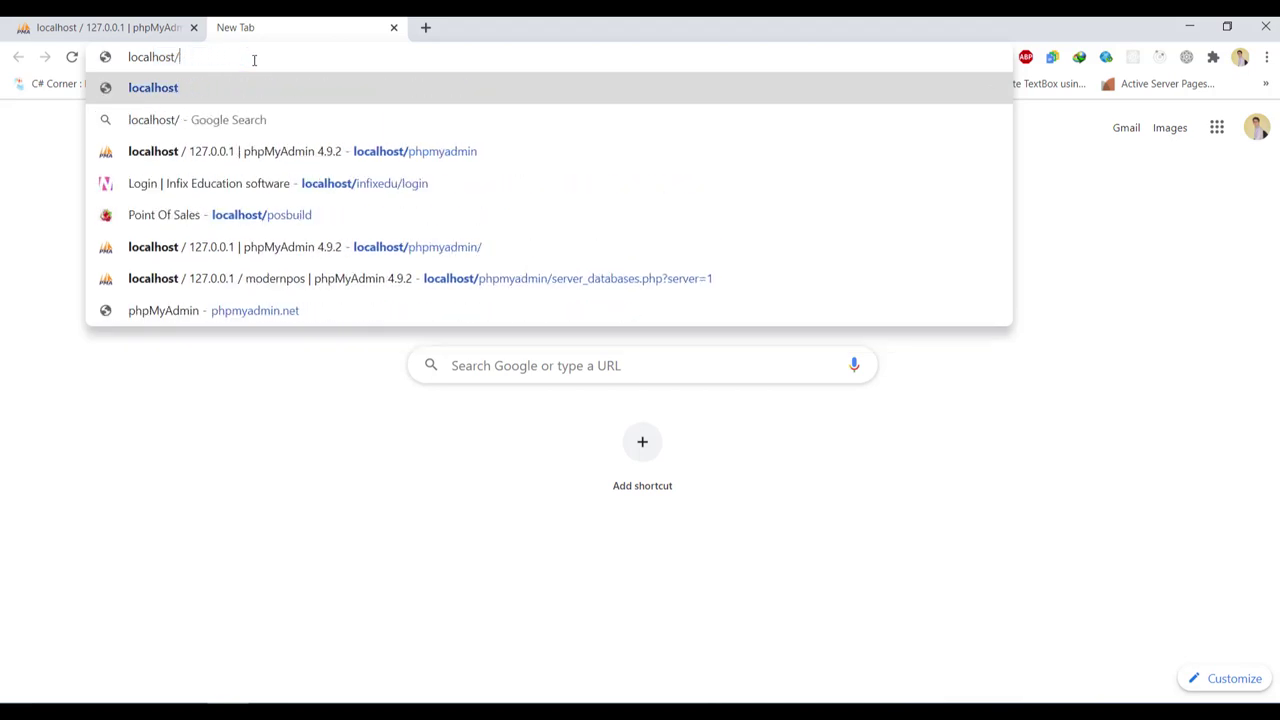
Load localhost/smartschool in the new Chrome tab instead of the autocompleted phpMyAdmin address
{"action": "type", "text": "smartschool"}
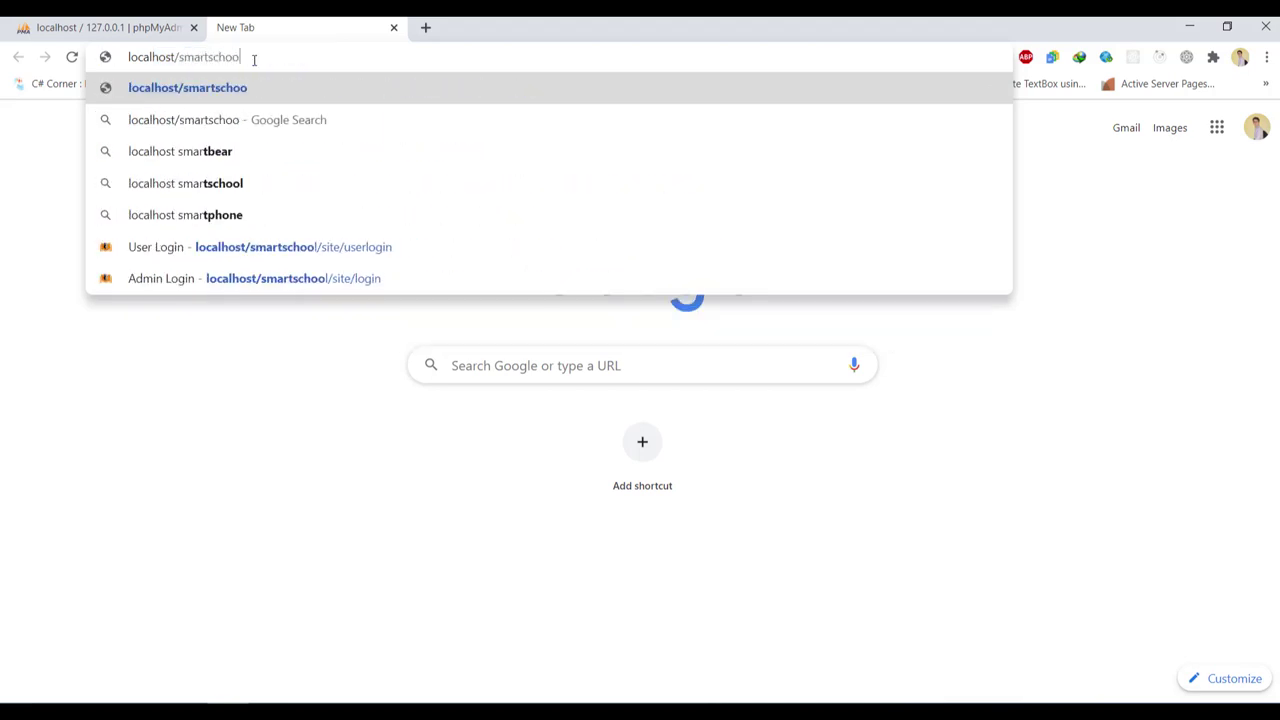
{"action": "key", "text": "Return"}
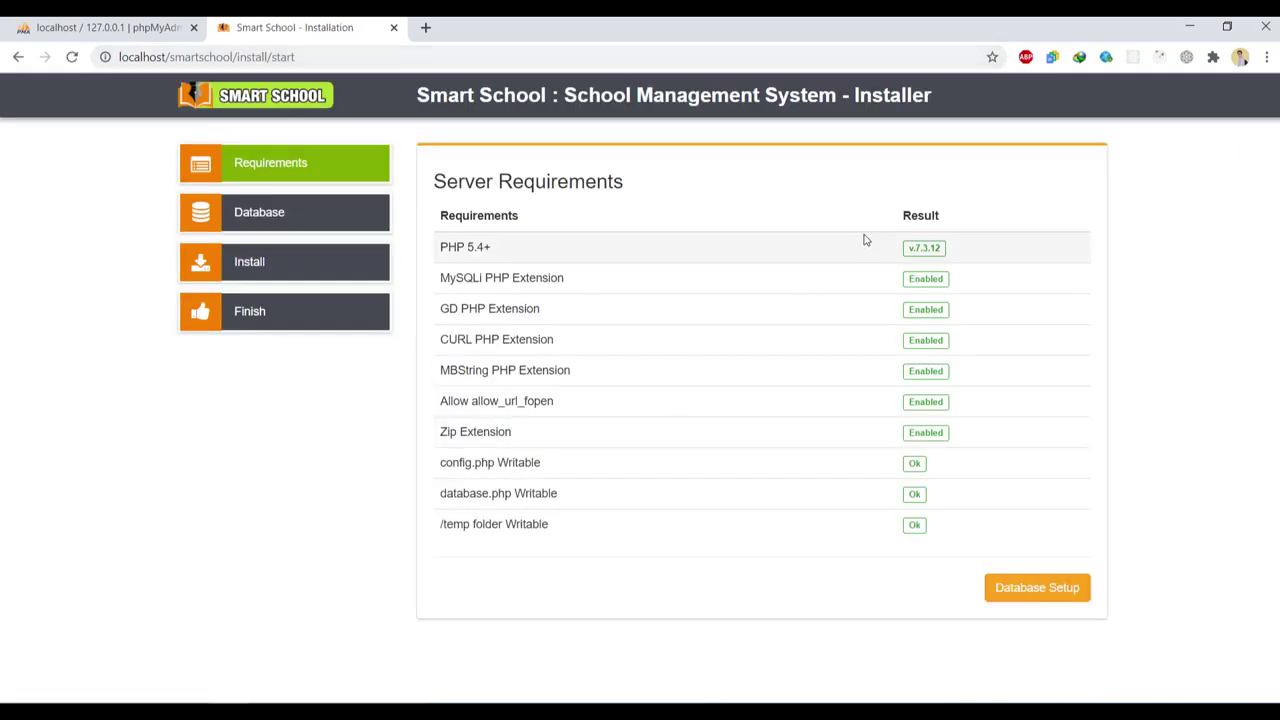
Advance the installer from the requirements check to Database Setup, then switch to phpMyAdmin
{"action": "left_click", "coordinate": [1040, 589]}
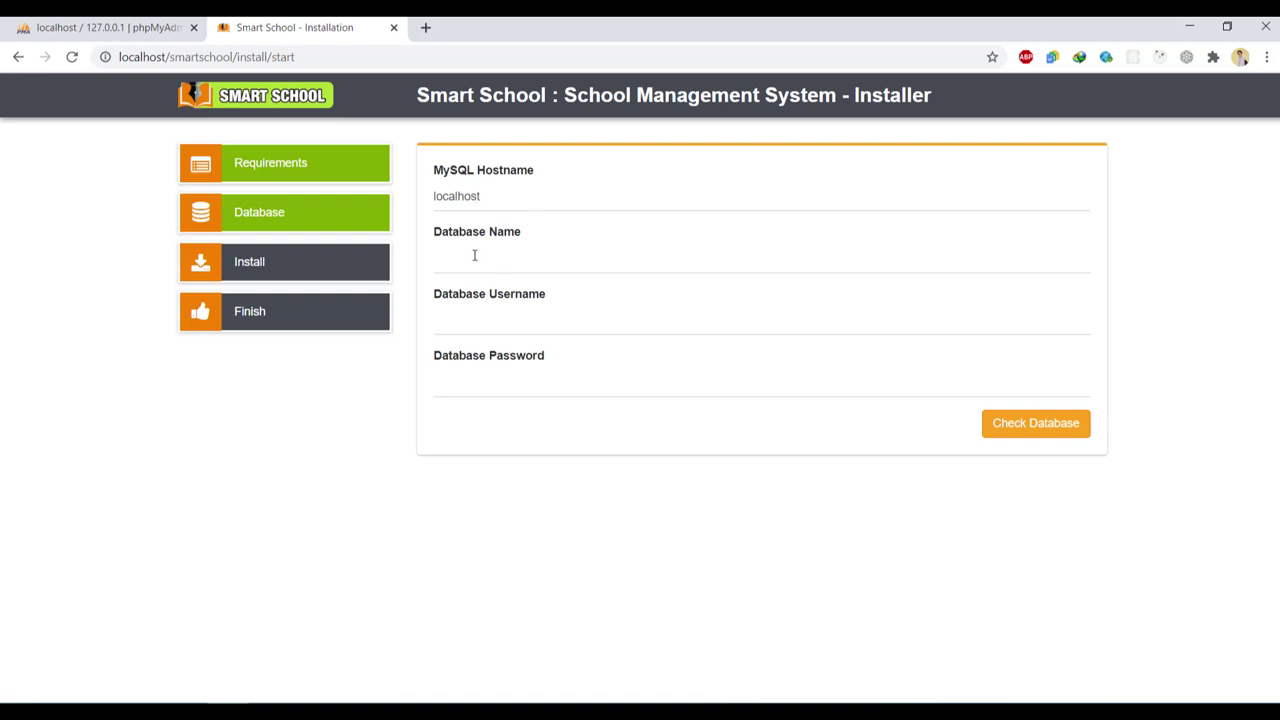
{"action": "left_click", "coordinate": [148, 20]}
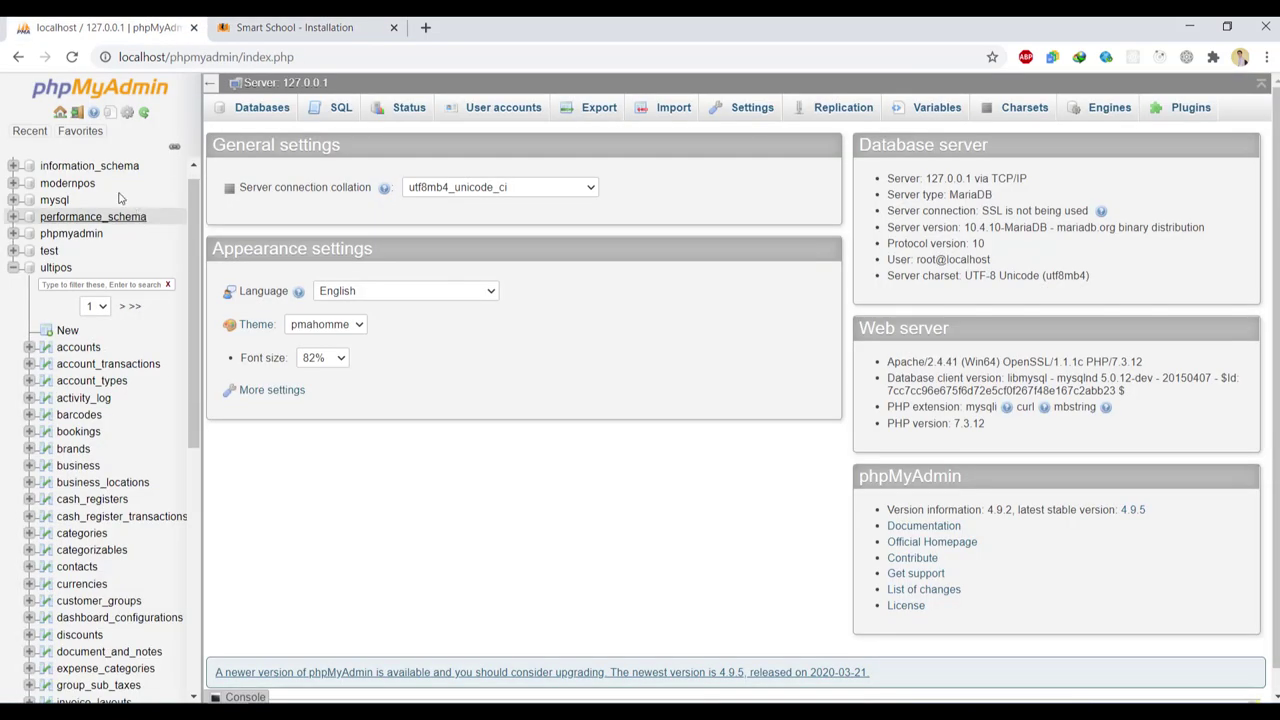
Create an empty smartschooldb database from phpMyAdmin's Databases list, then return to the installer
{"action": "left_click", "coordinate": [62, 112]}
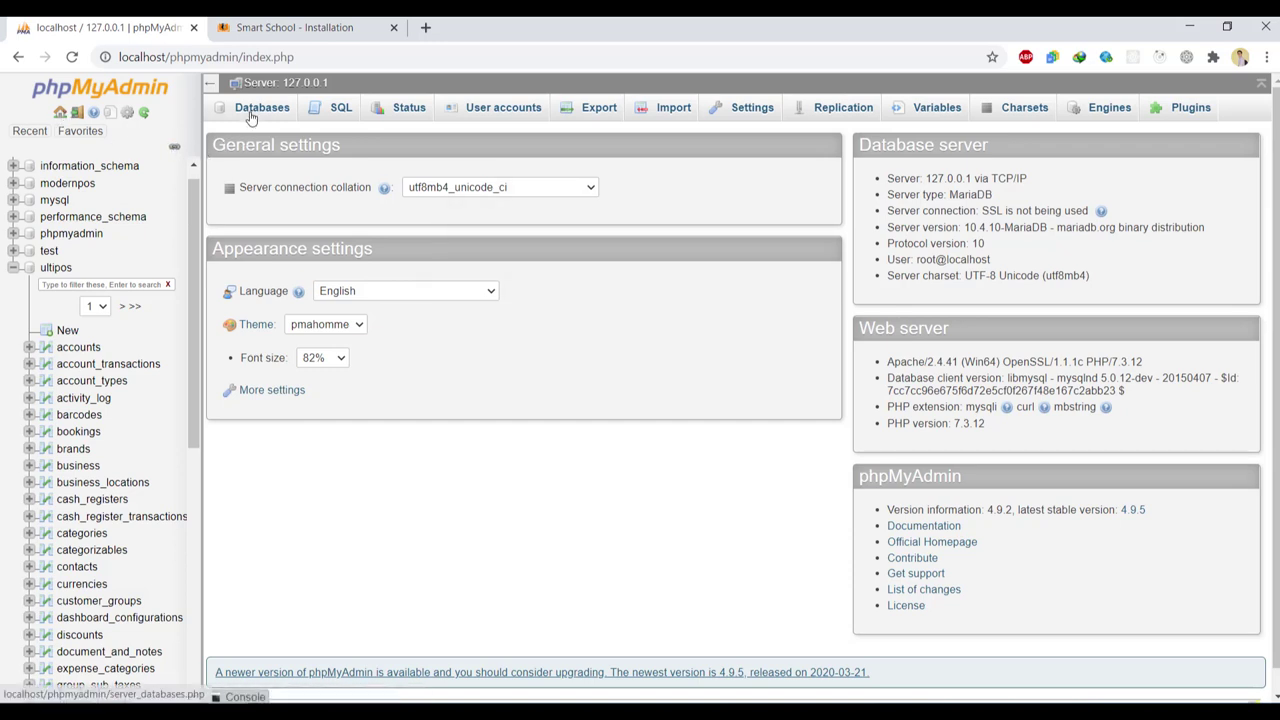
{"action": "left_click", "coordinate": [255, 108]}
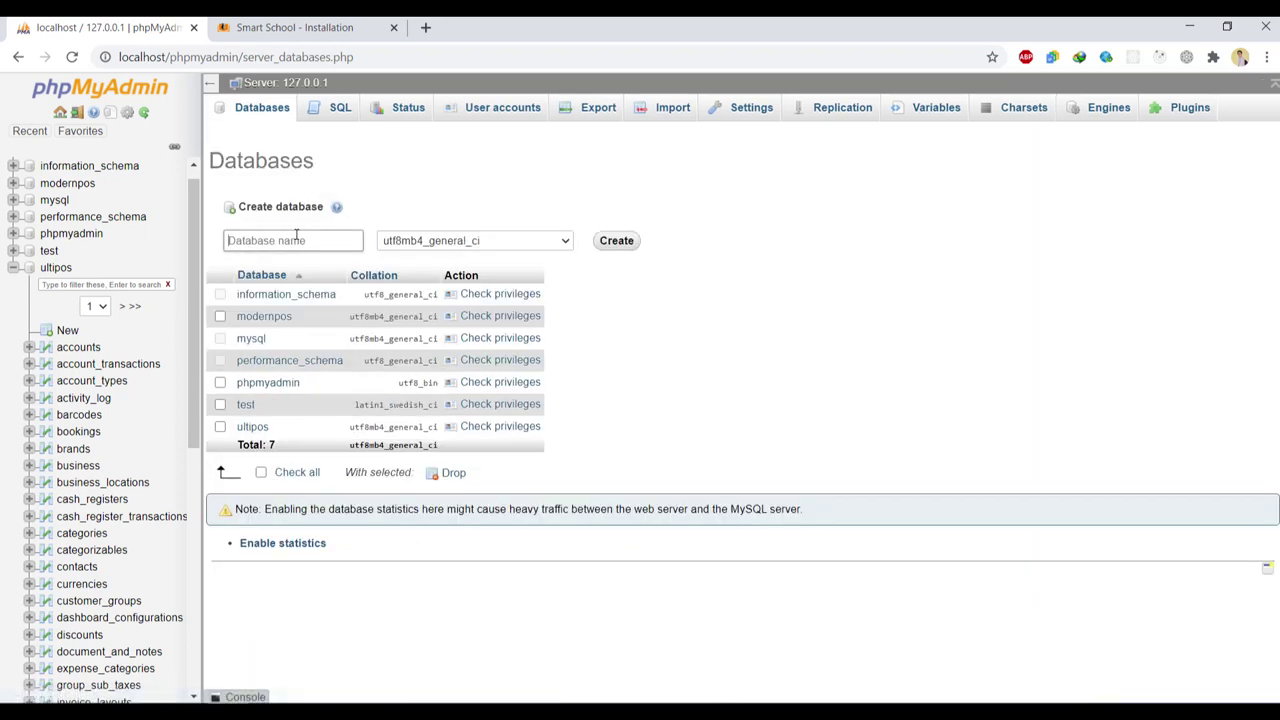
{"action": "type", "text": "smartschooldb"}
{"action": "left_click", "coordinate": [612, 243]}
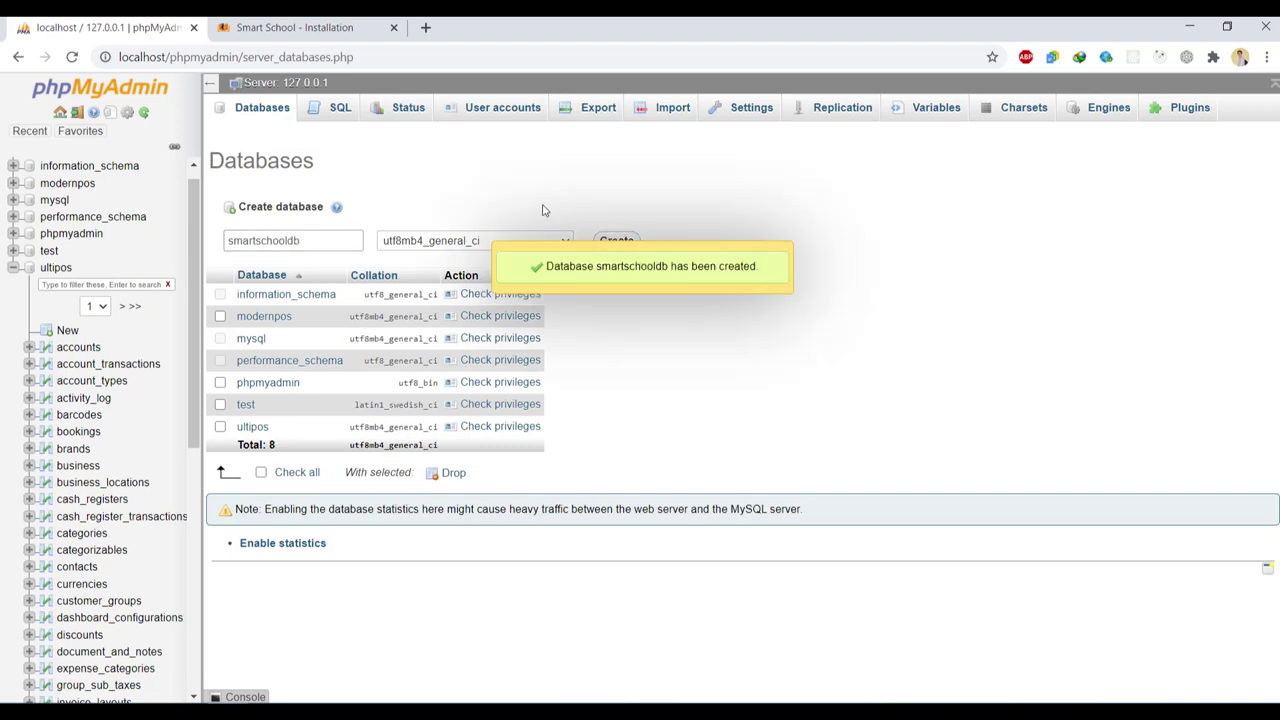
{"action": "left_click", "coordinate": [285, 25]}
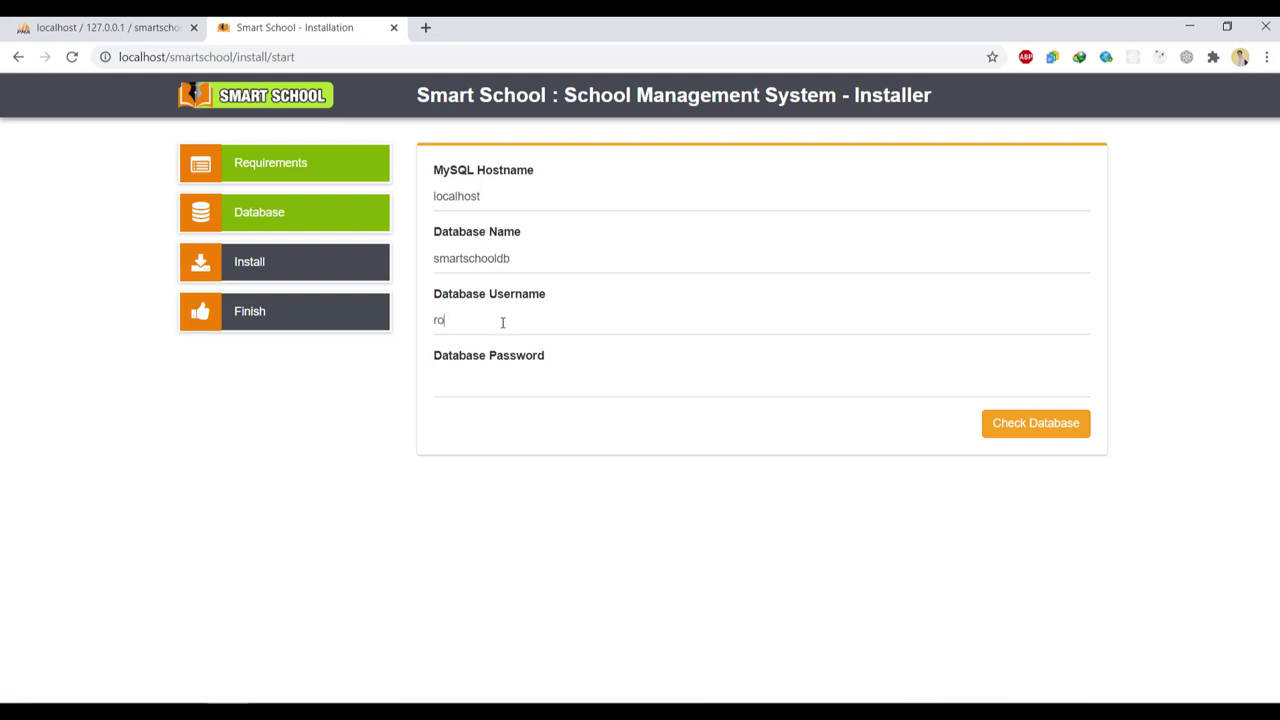
Test the installer's connection to smartschooldb as root and select the success message
{"action": "left_click", "coordinate": [990, 422]}
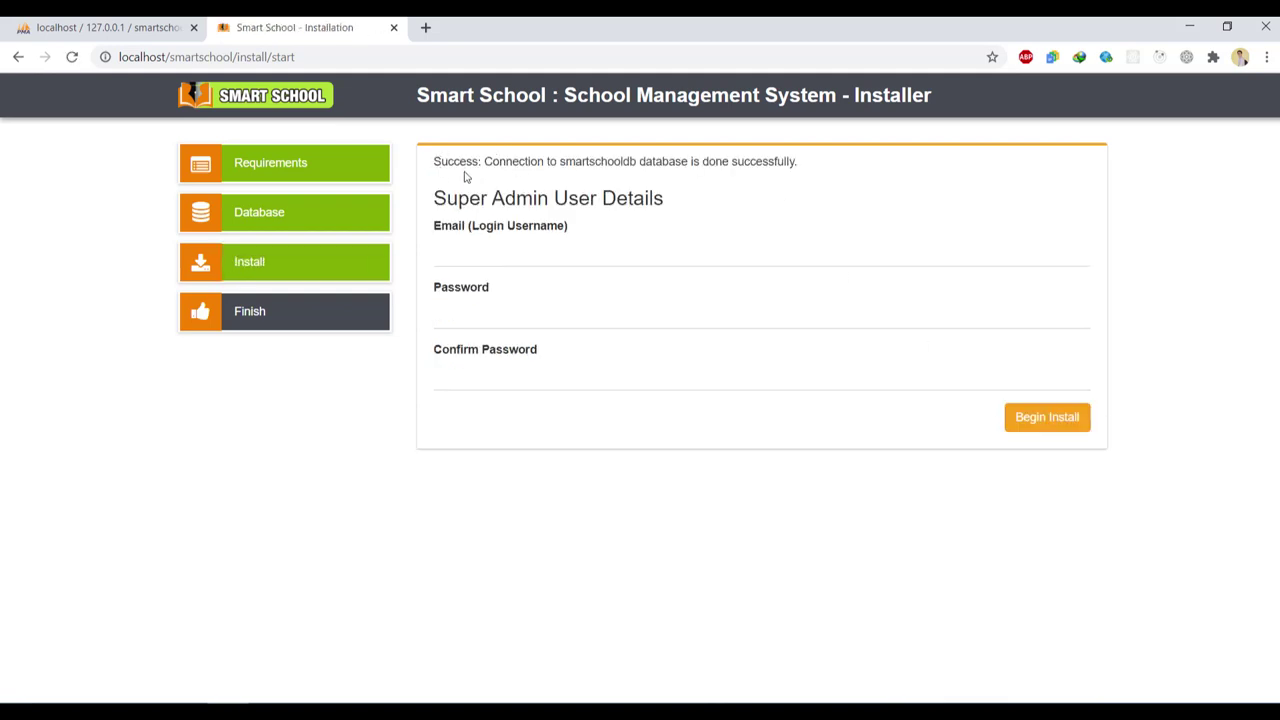
{"action": "left_click_drag", "start_coordinate": [436, 161], "coordinate": [803, 150]}
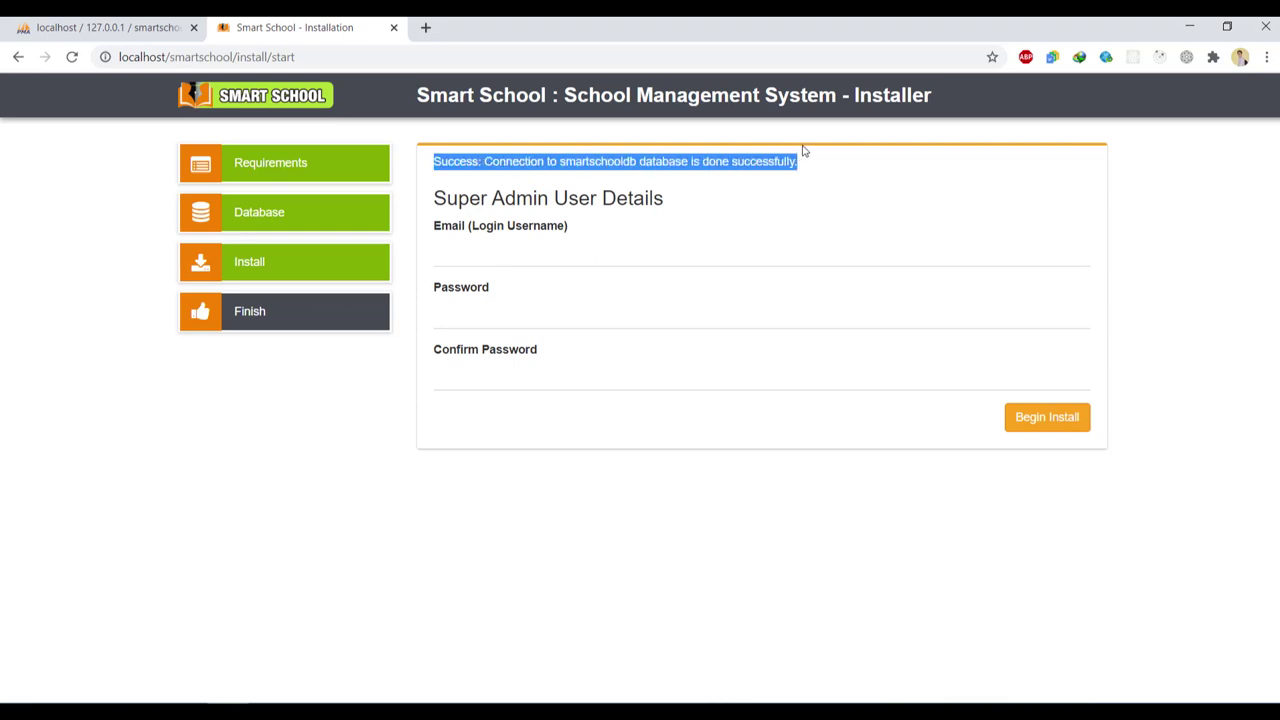
Enter the super admin e-mail and password, run Begin Install, and delete the install directory
{"action": "left_click", "coordinate": [559, 250]}
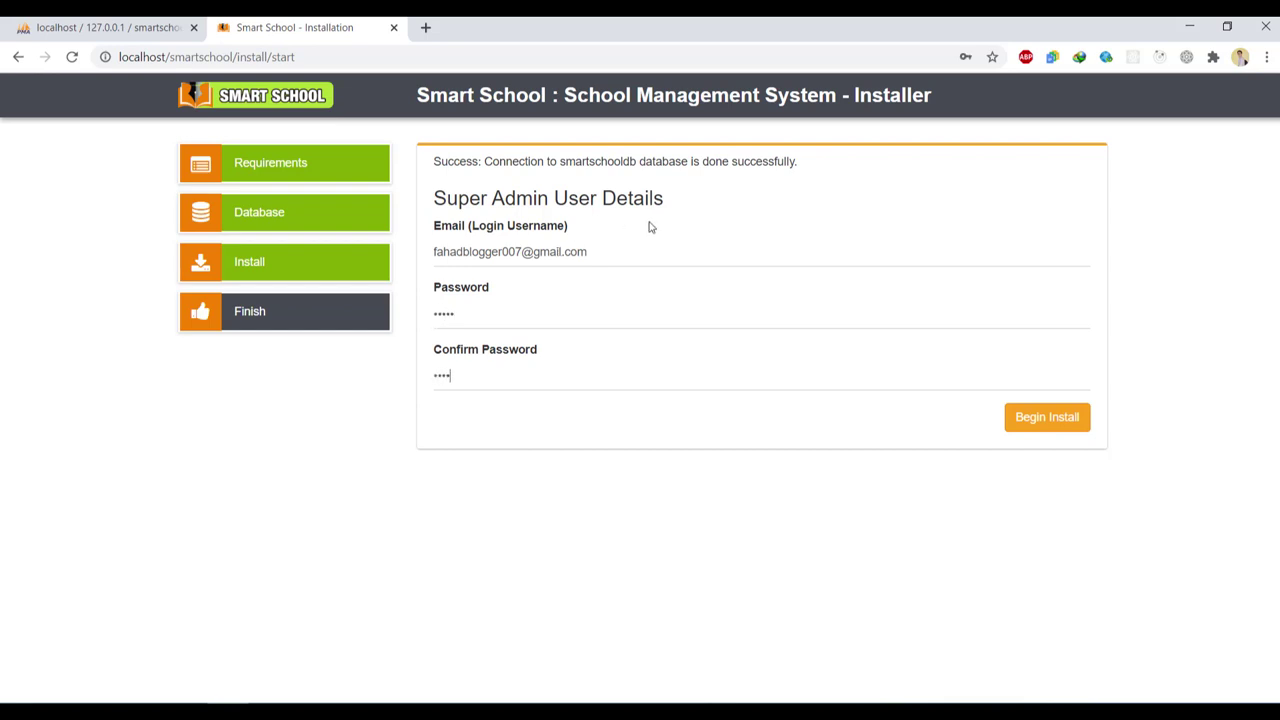
{"action": "left_click", "coordinate": [1031, 419]}
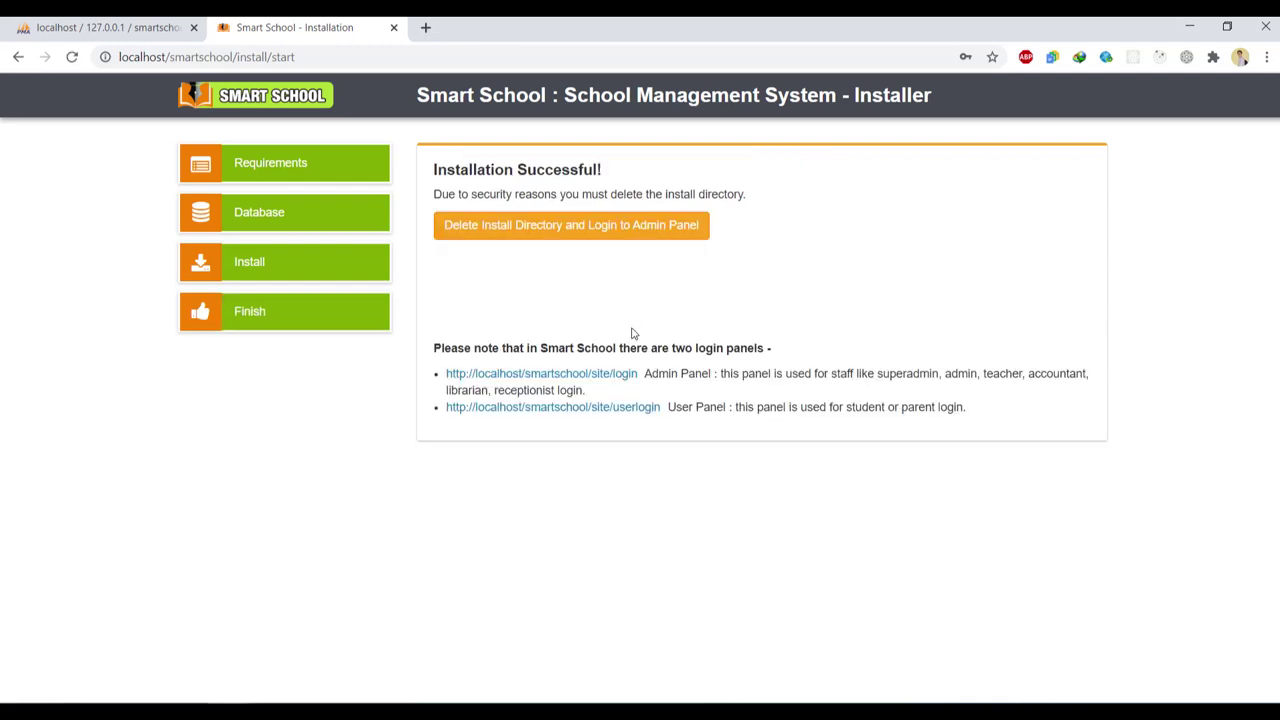
{"action": "left_click", "coordinate": [559, 234]}
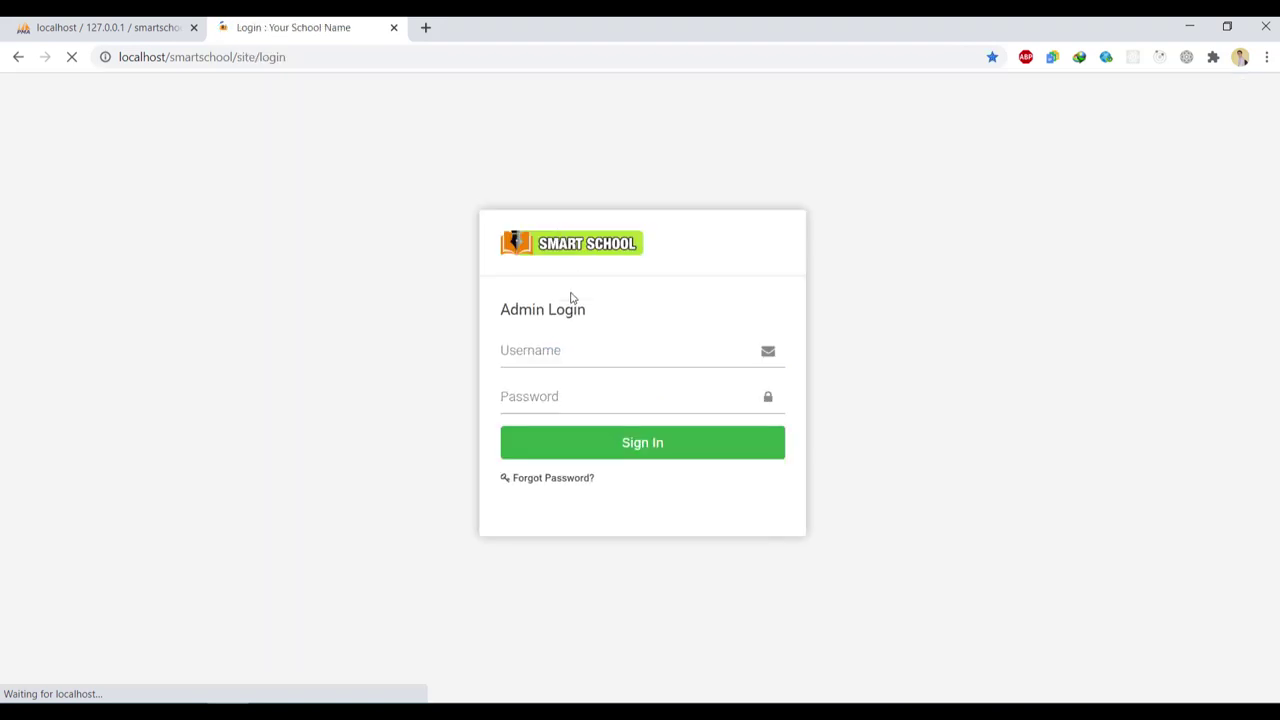
Sign in with the super admin e-mail as username and the account password
{"action": "left_click", "coordinate": [548, 363]}
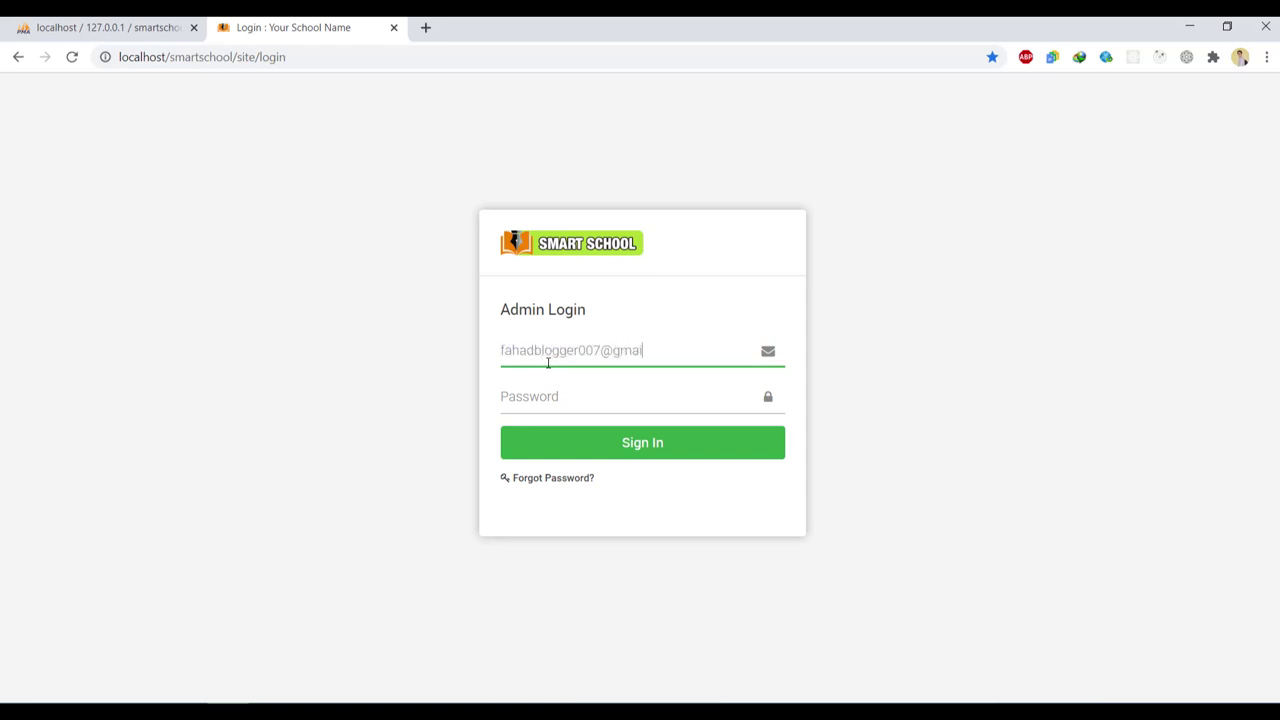
{"action": "key", "text": "Tab"}
{"action": "type", "text": "12345"}
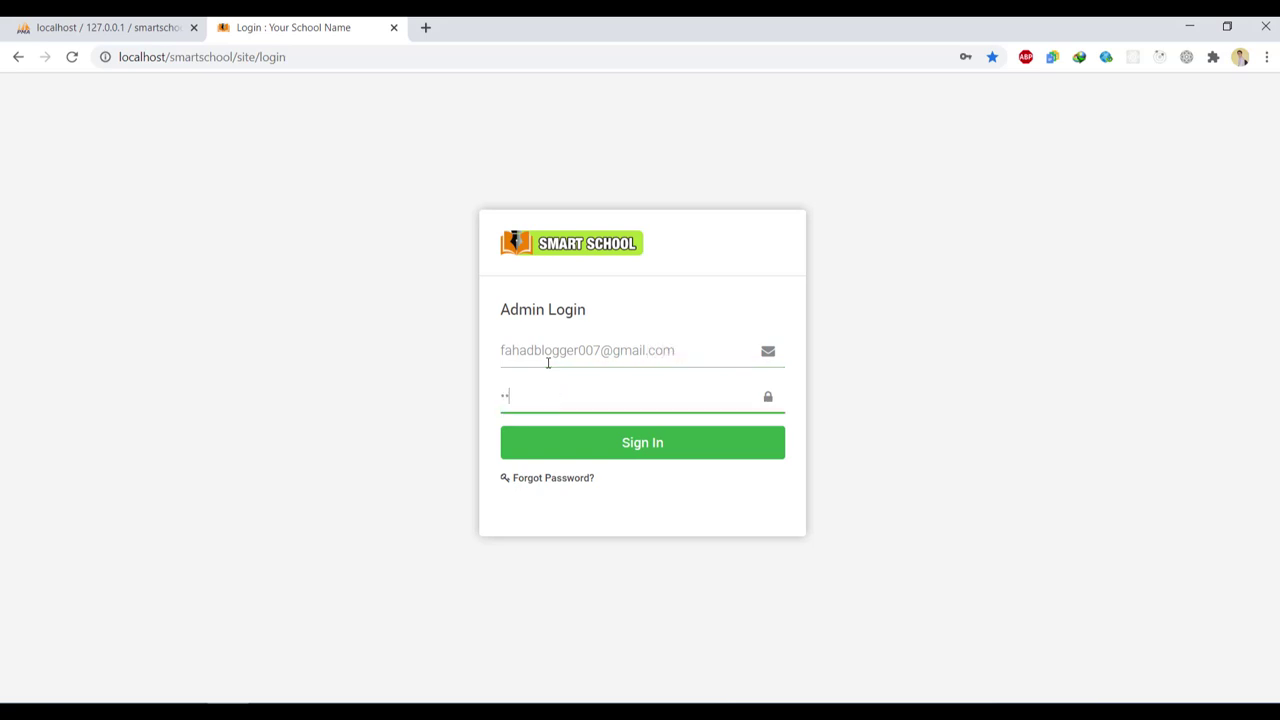
{"action": "key", "text": "Return"}
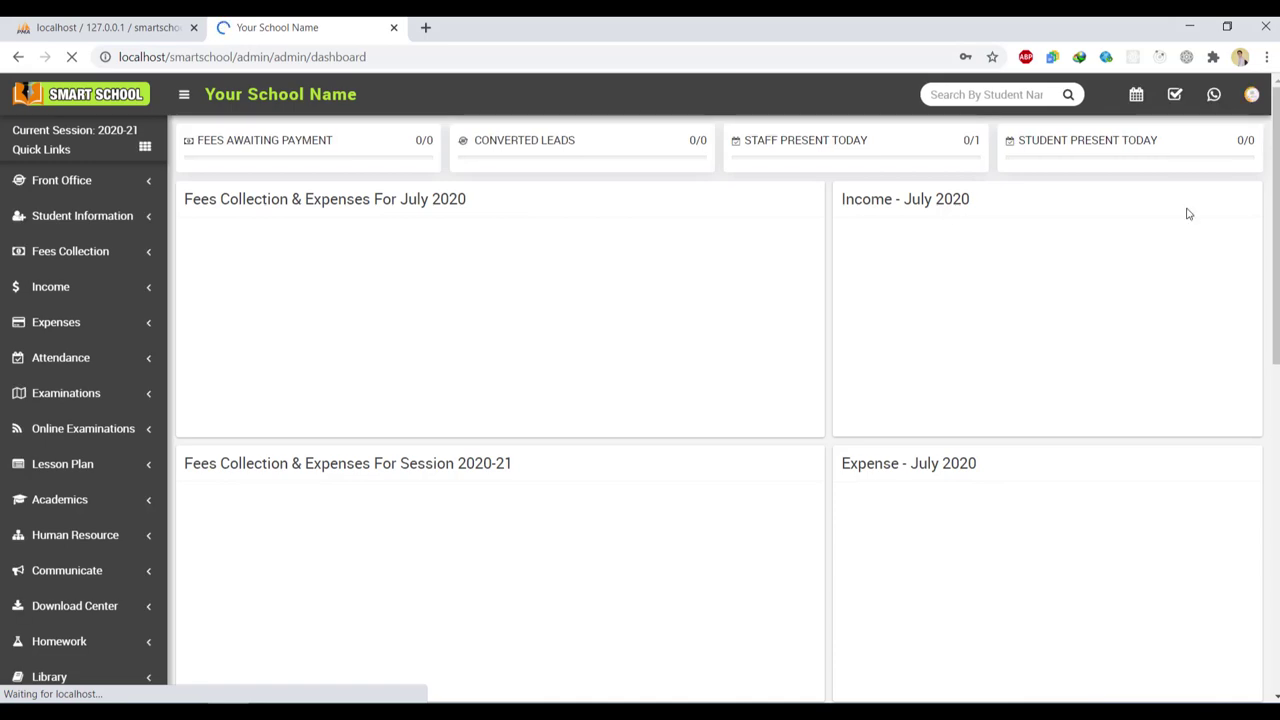
Scroll through the admin dashboard and briefly expand the Income sidebar section
{"action": "scroll", "coordinate": [1186, 209], "scroll_direction": "down", "scroll_amount": 1}
{"action": "scroll", "coordinate": [720, 400], "scroll_direction": "down", "scroll_amount": 4}
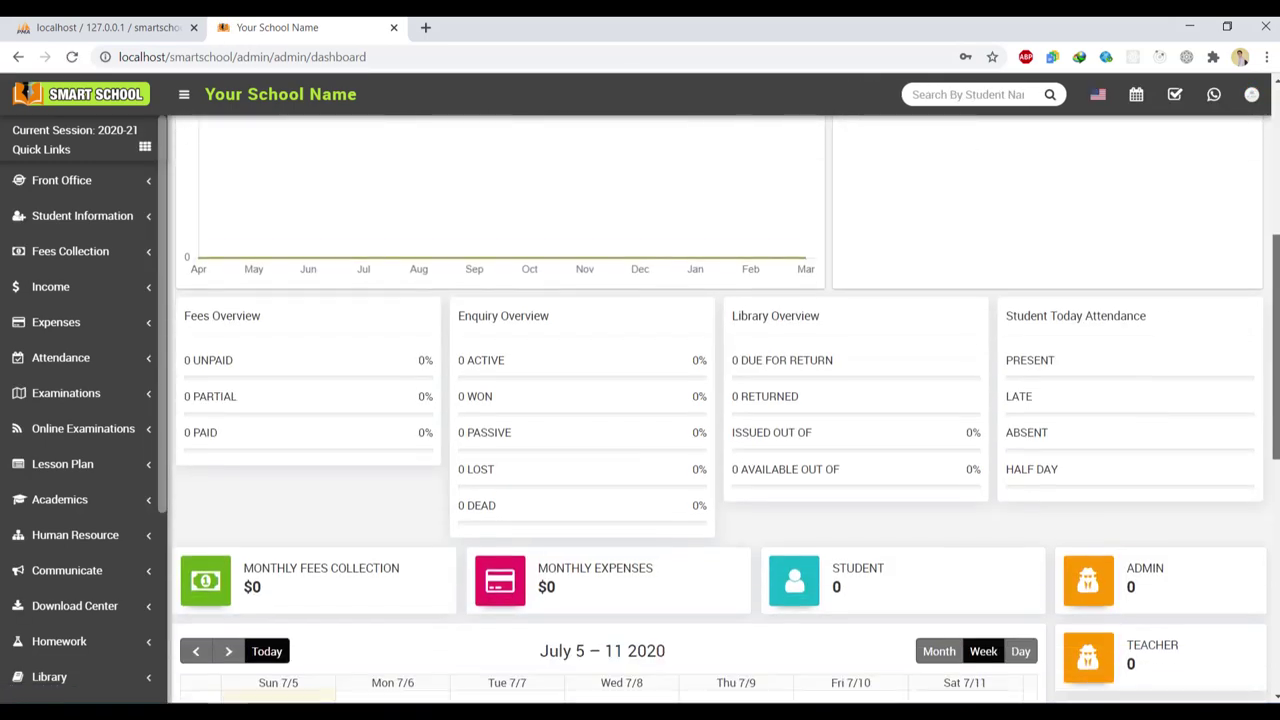
{"action": "scroll", "coordinate": [720, 400], "scroll_direction": "down", "scroll_amount": 4}
{"action": "scroll", "coordinate": [254, 403], "scroll_direction": "down", "scroll_amount": 2}
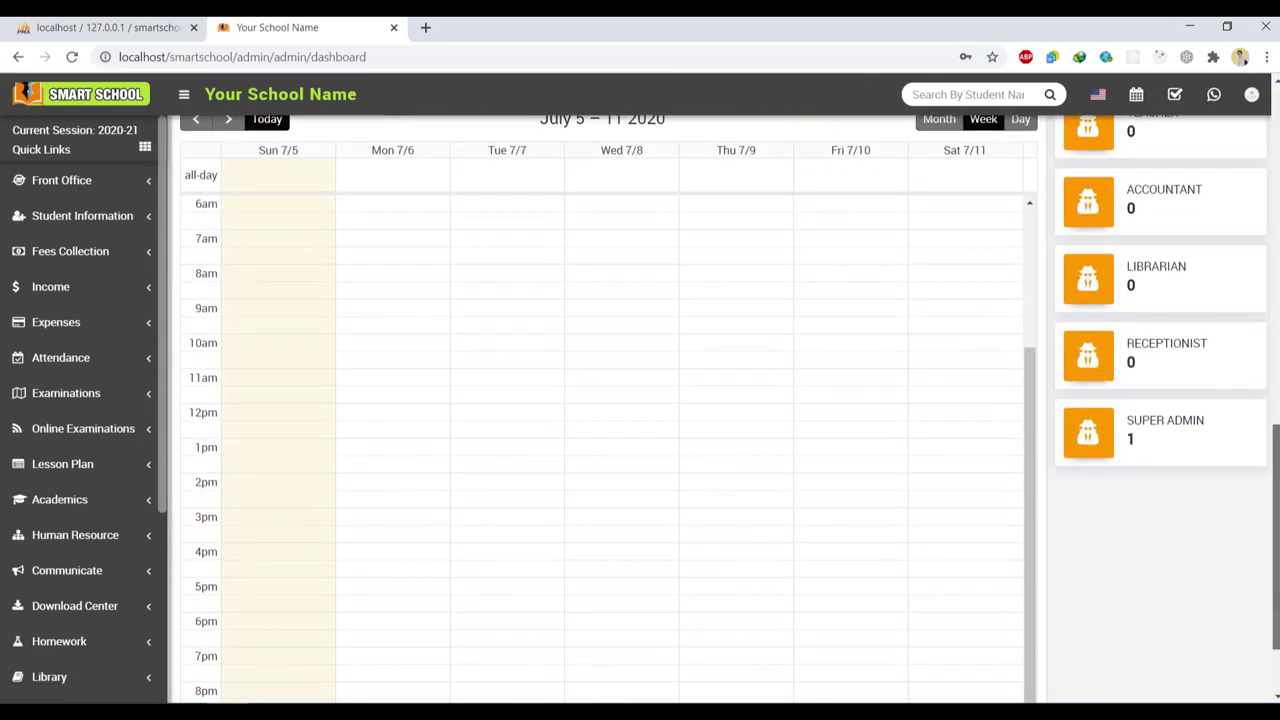
{"action": "scroll", "coordinate": [254, 403], "scroll_direction": "up", "scroll_amount": 1}
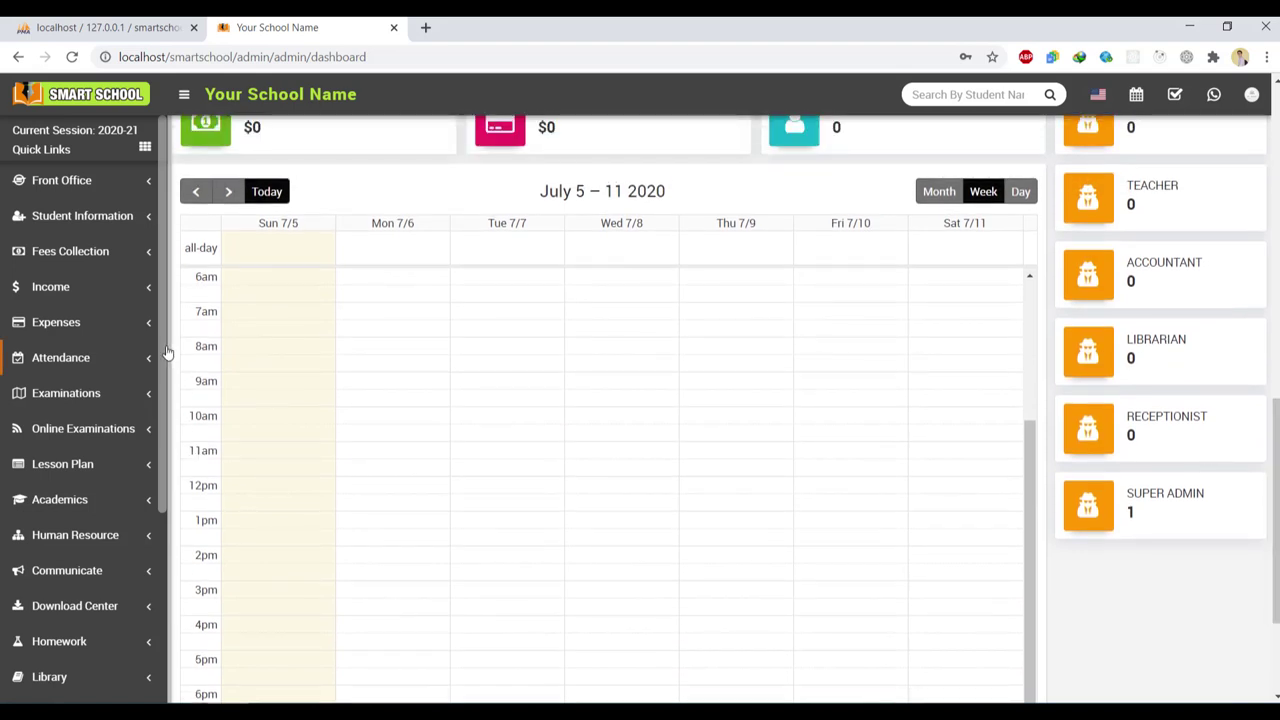
{"action": "scroll", "coordinate": [155, 571], "scroll_direction": "down", "scroll_amount": 3}
{"action": "scroll", "coordinate": [160, 480], "scroll_direction": "up", "scroll_amount": 3}
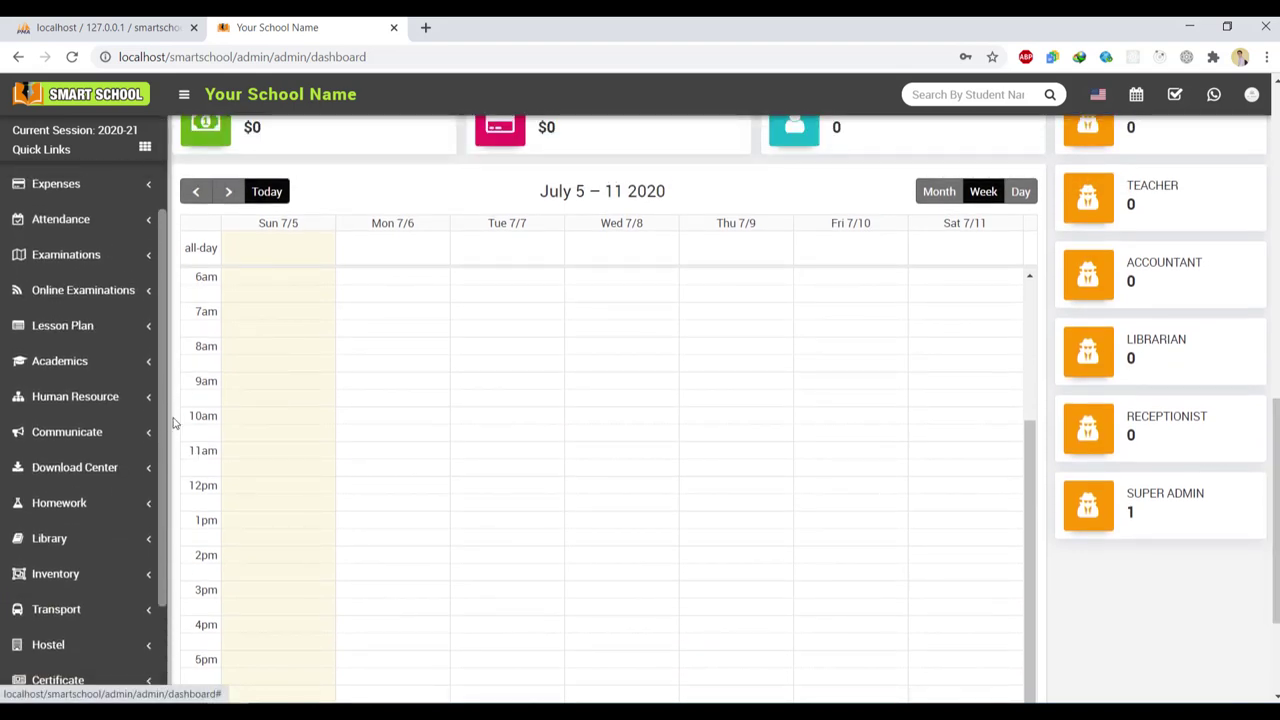
{"action": "left_click", "coordinate": [136, 266]}
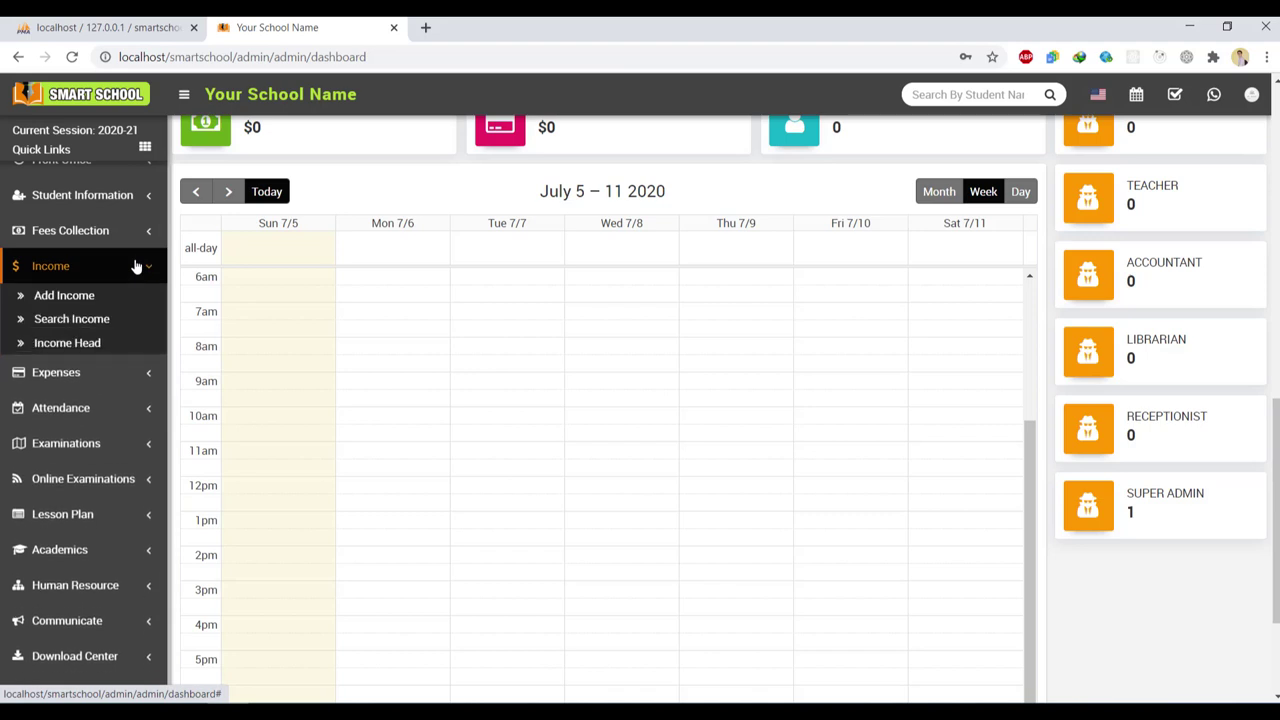
{"action": "left_click", "coordinate": [134, 264]}
Open Student Information > Student Details, glance at the class list, and return to the dashboard
{"action": "left_click", "coordinate": [151, 191]}
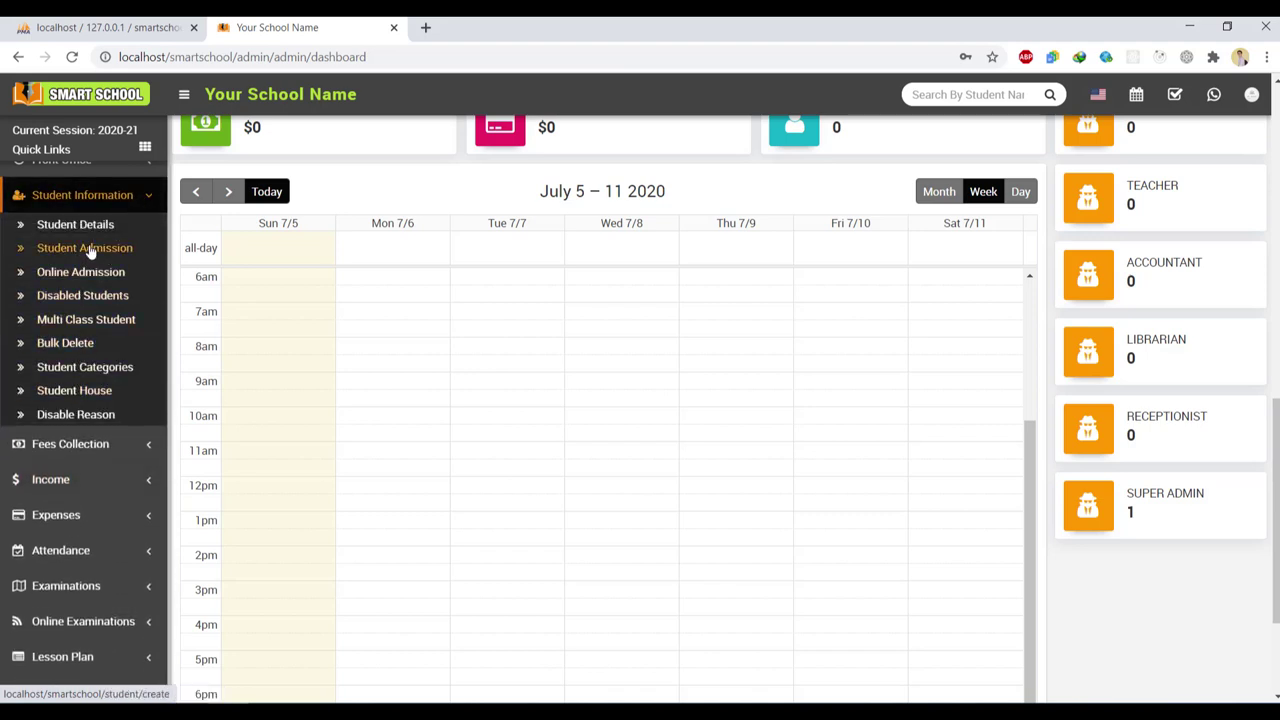
{"action": "left_click", "coordinate": [75, 225]}
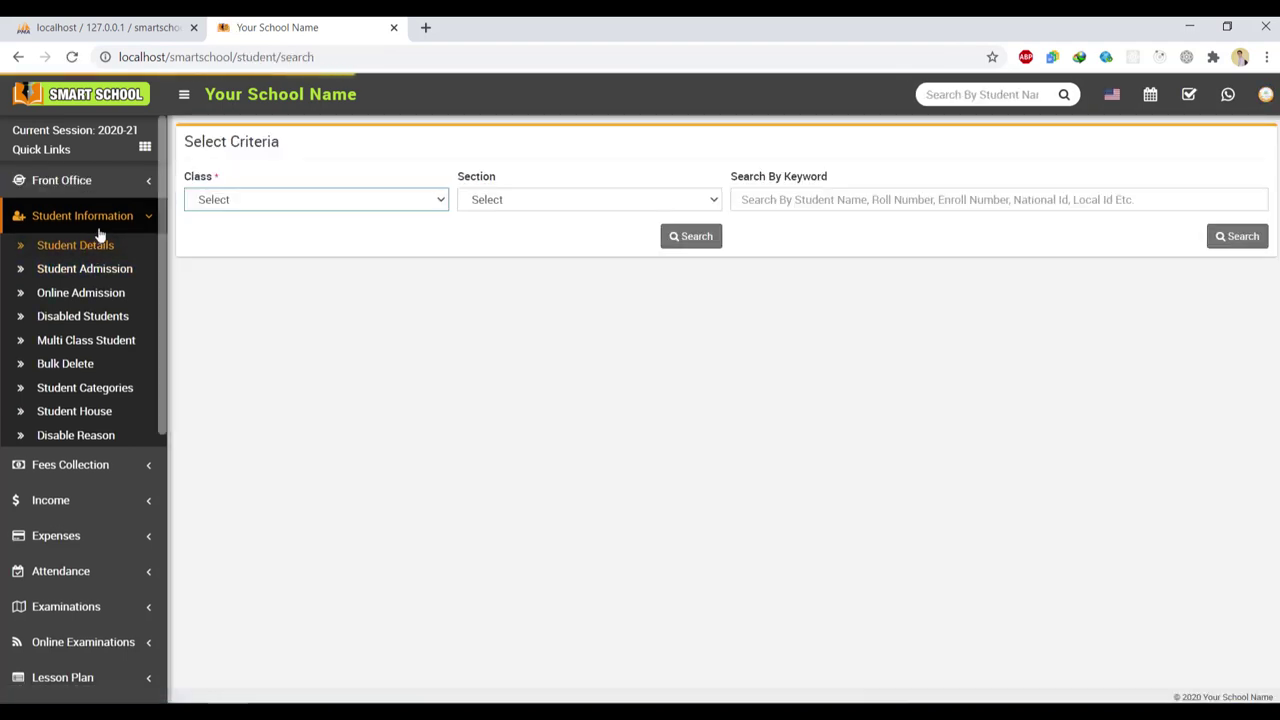
{"action": "left_click", "coordinate": [237, 203]}
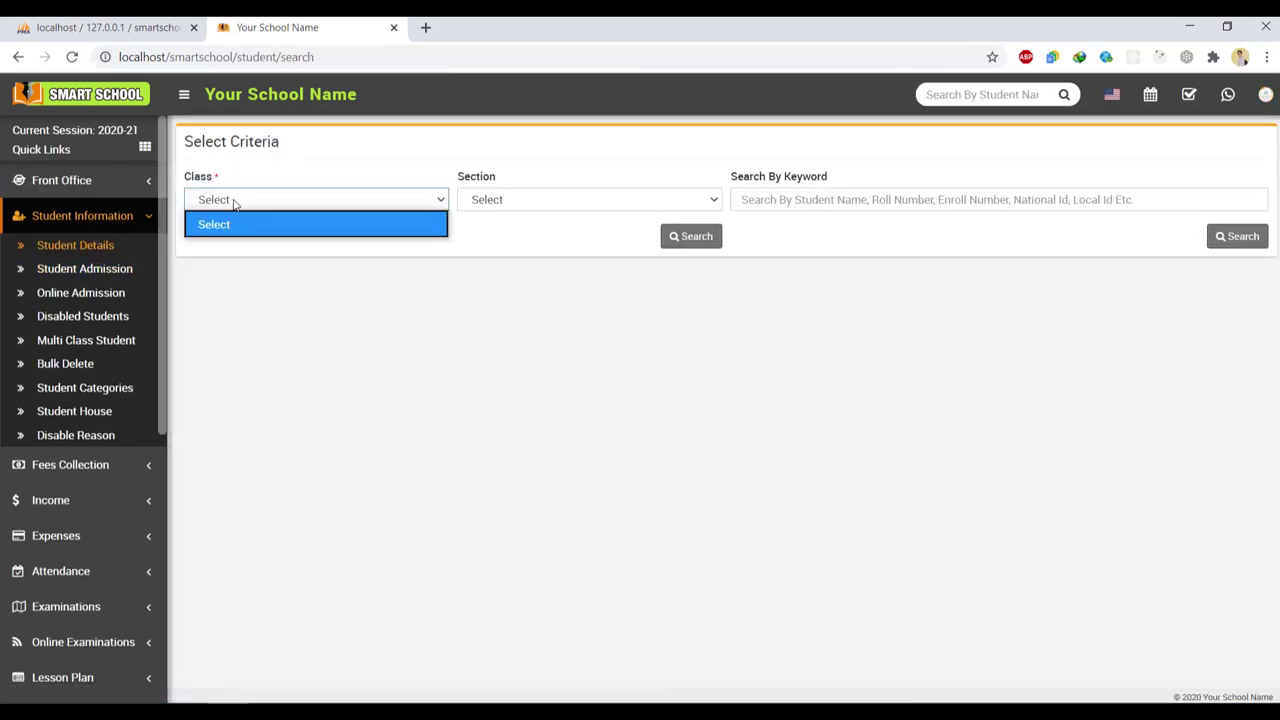
{"action": "left_click", "coordinate": [251, 223]}
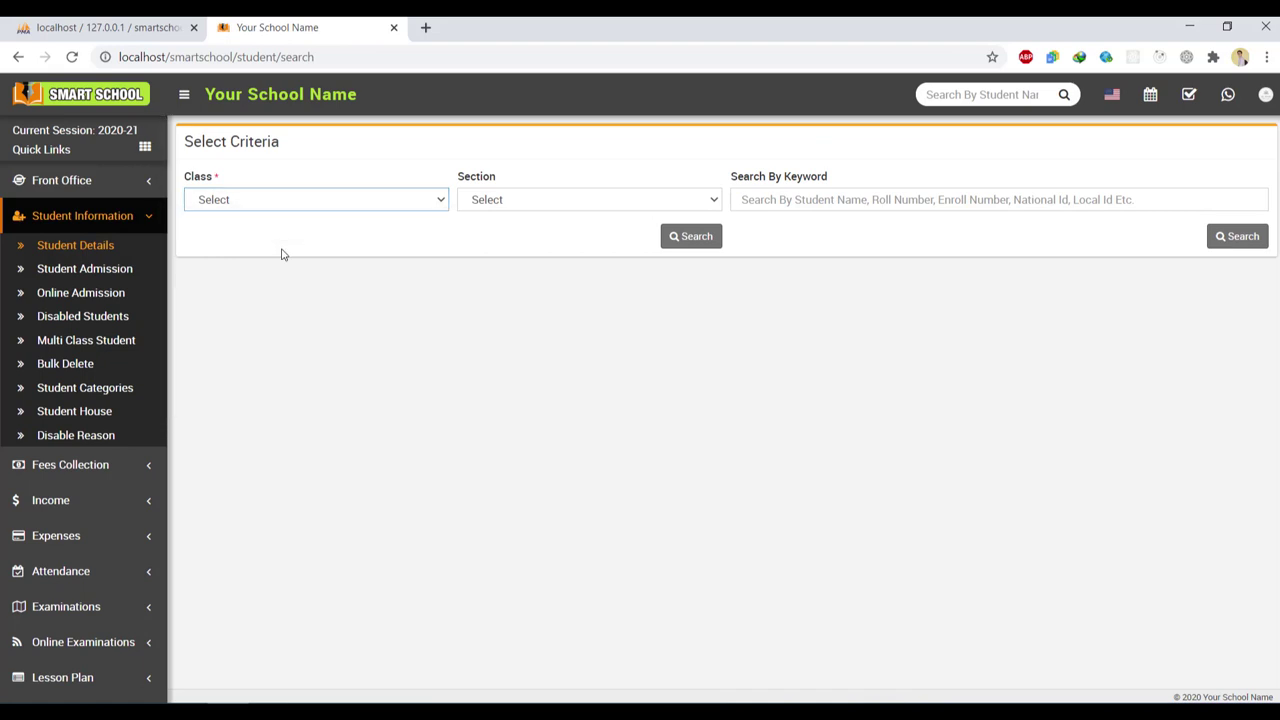
{"action": "left_click", "coordinate": [135, 217]}
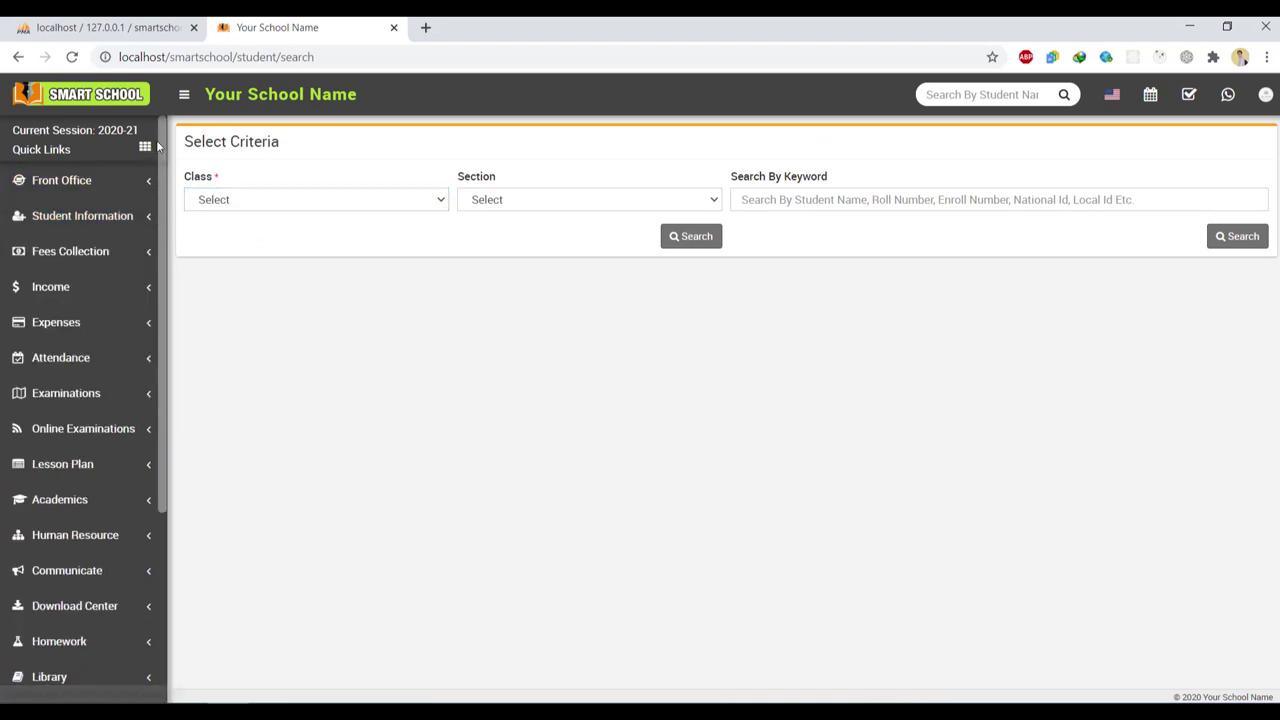
{"action": "left_click", "coordinate": [88, 94]}
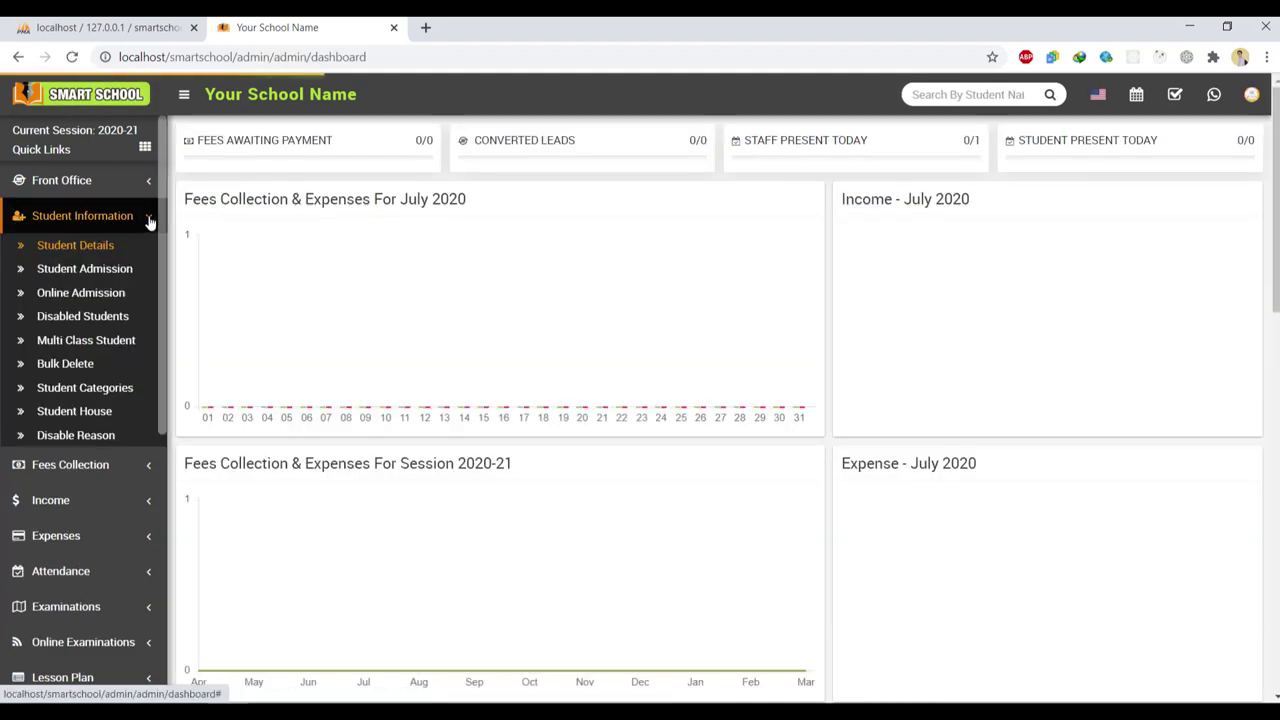
Browse the Lesson Plan menu, then open Alumni > Manage Alumni
{"action": "left_click", "coordinate": [149, 220]}
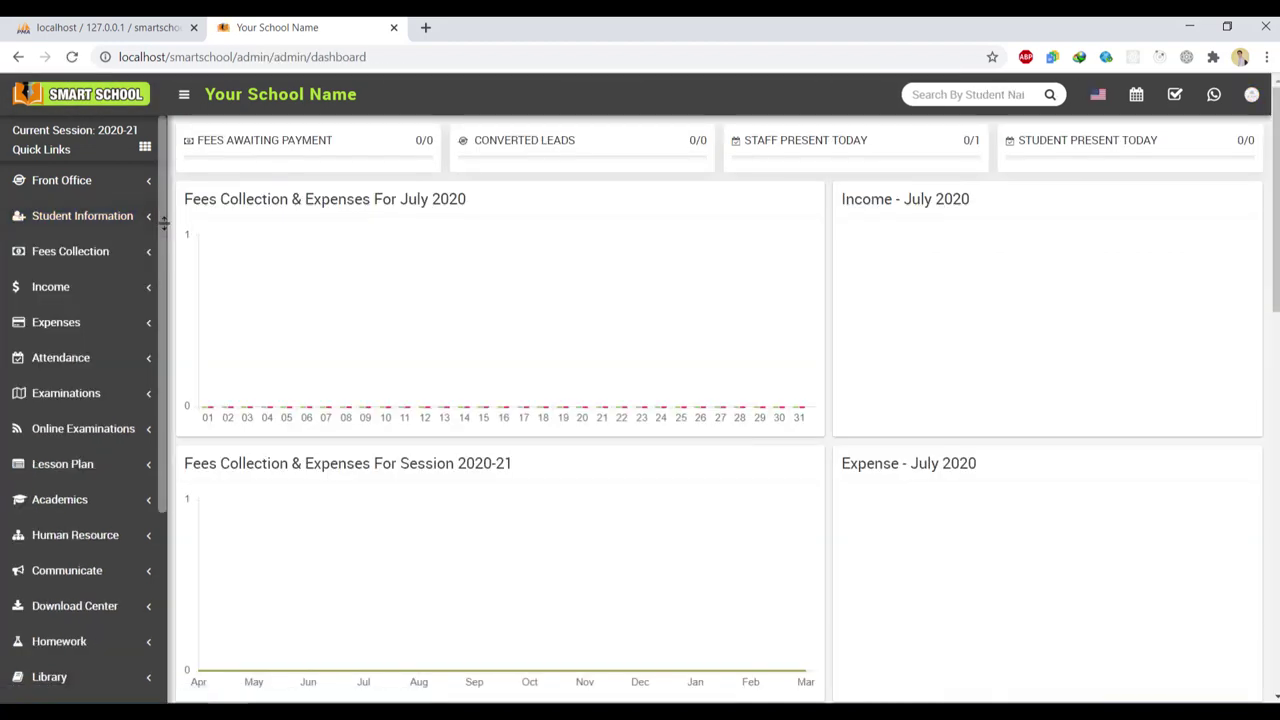
{"action": "scroll", "coordinate": [150, 300], "scroll_direction": "down", "scroll_amount": 5}
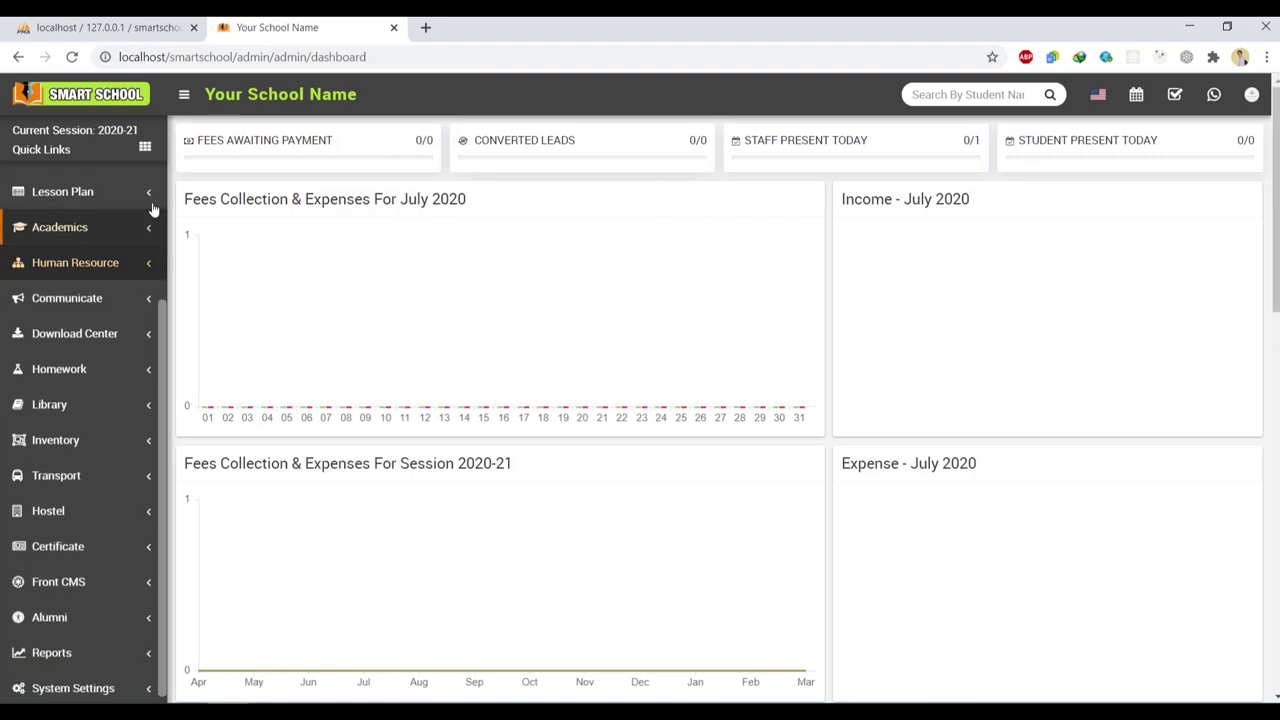
{"action": "left_click", "coordinate": [151, 195]}
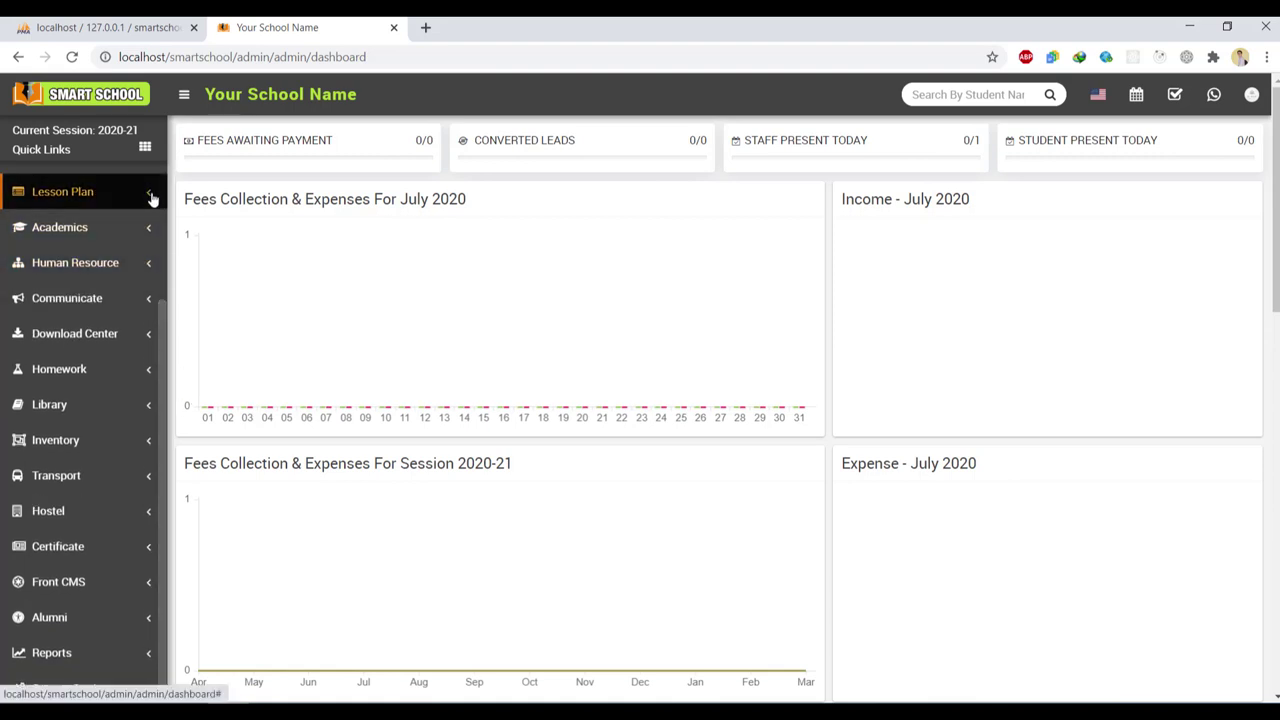
{"action": "left_click", "coordinate": [88, 197]}
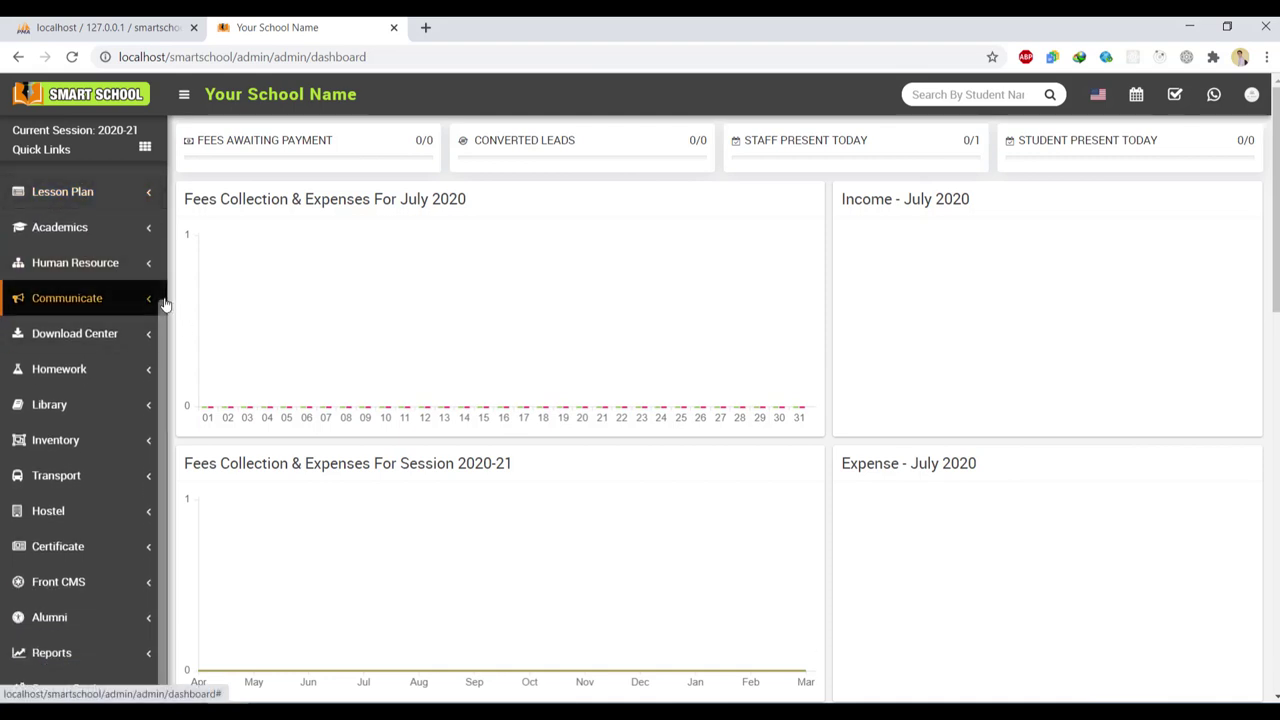
{"action": "scroll", "coordinate": [160, 420], "scroll_direction": "down", "scroll_amount": 1}
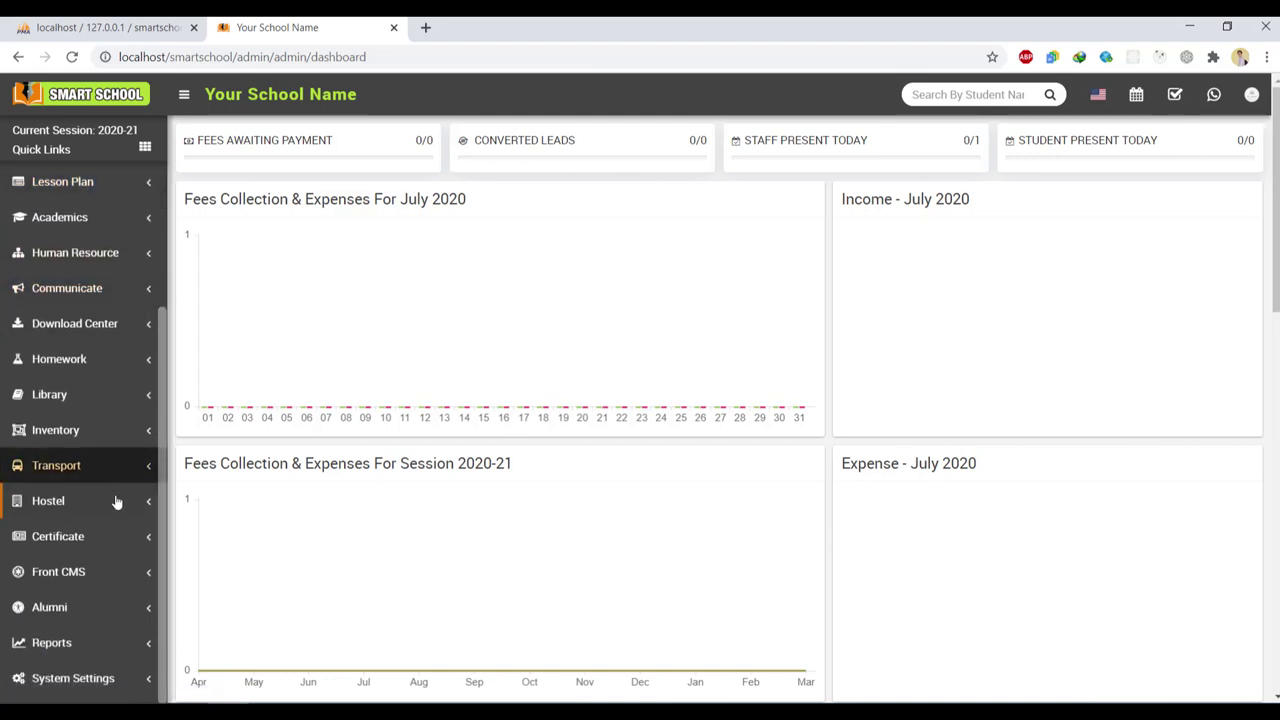
{"action": "left_click", "coordinate": [118, 610]}
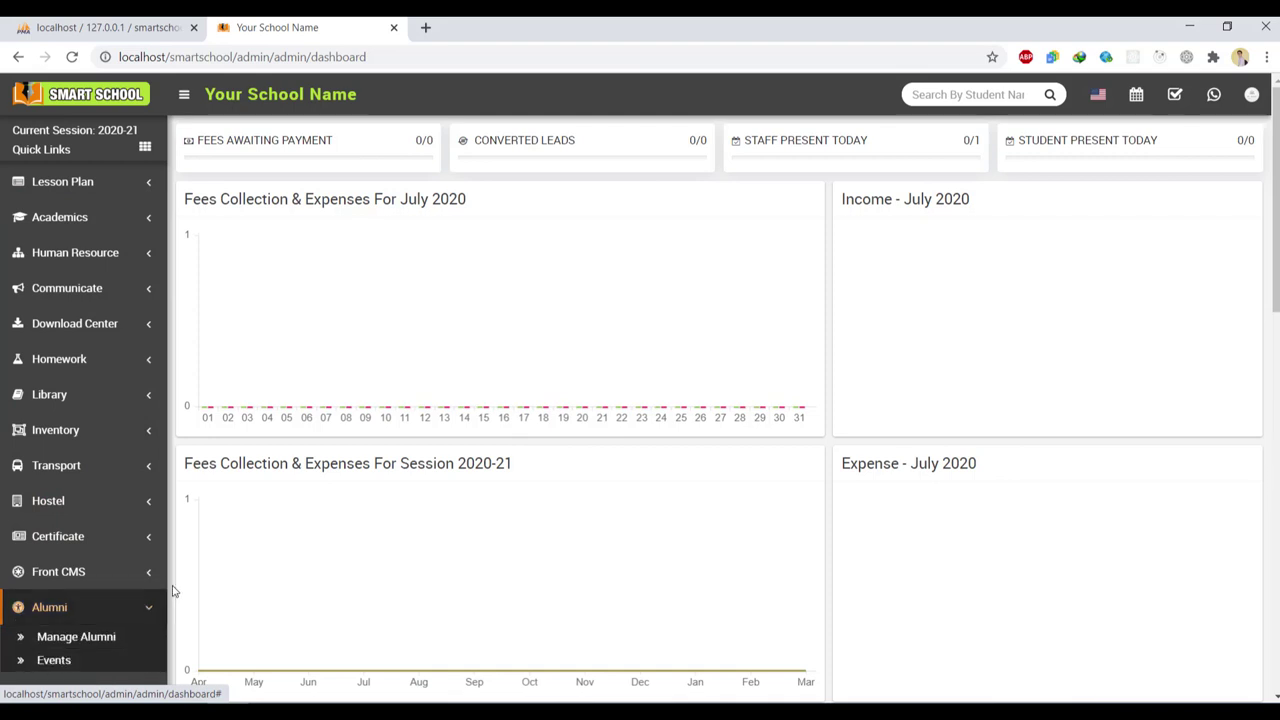
{"action": "left_click", "coordinate": [97, 642]}
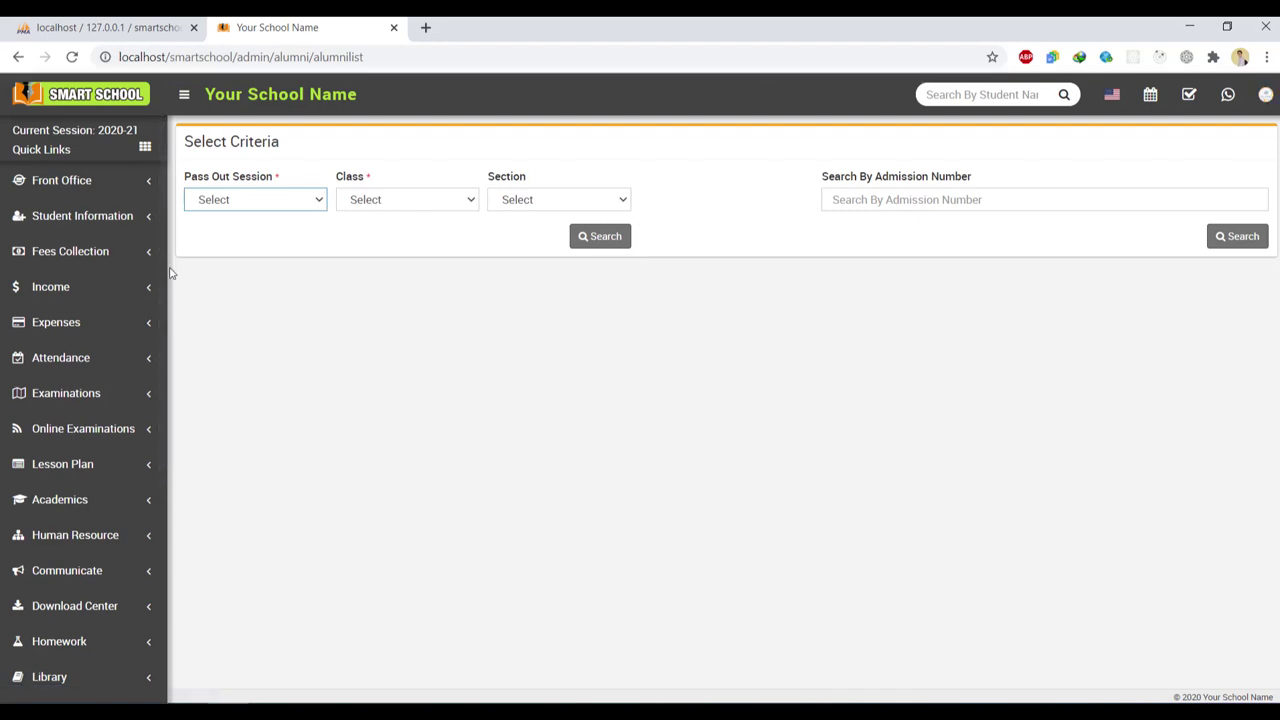
Browse the Reports and System Settings sidebar menus
{"action": "scroll", "coordinate": [165, 380], "scroll_direction": "down", "scroll_amount": 3}
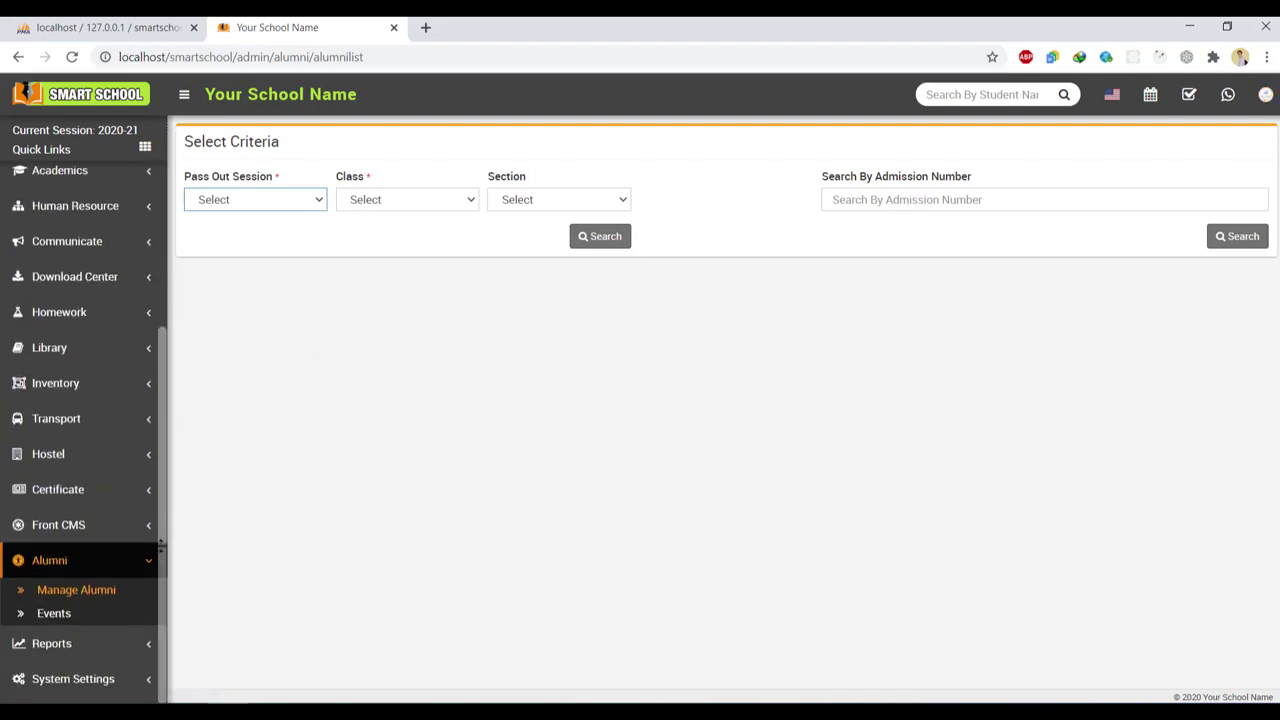
{"action": "left_click", "coordinate": [149, 560]}
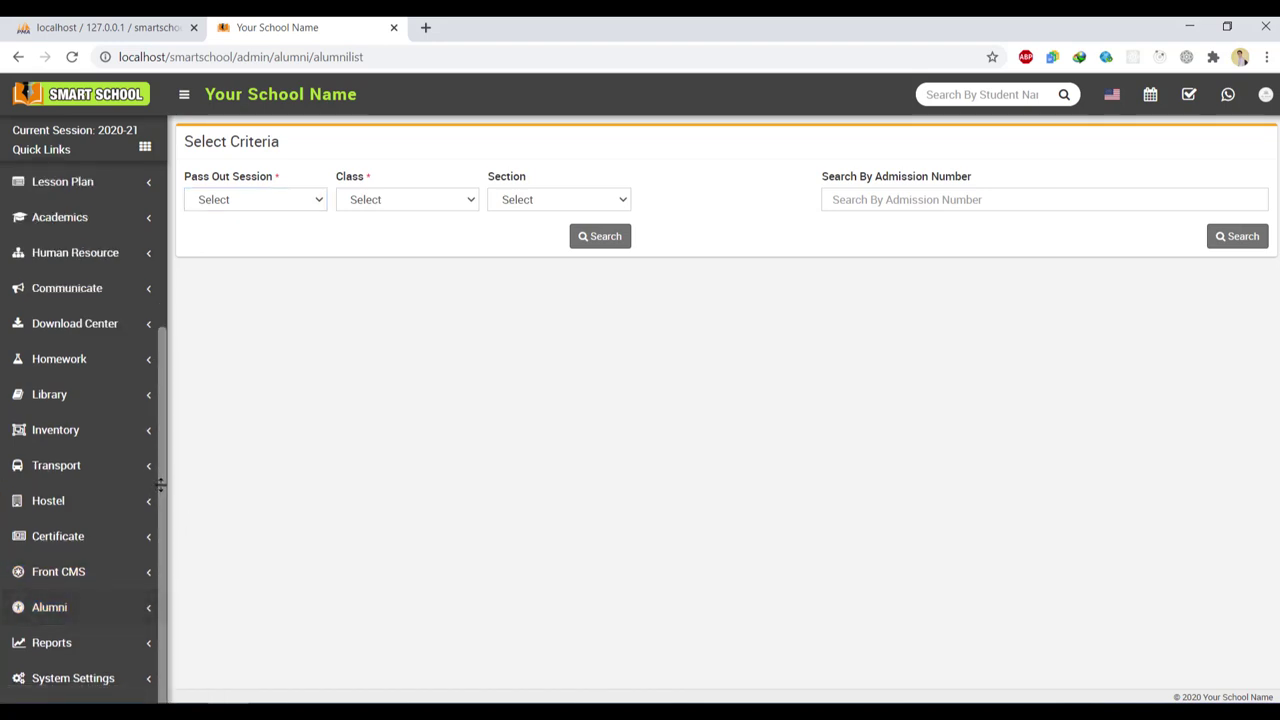
{"action": "left_click", "coordinate": [149, 643]}
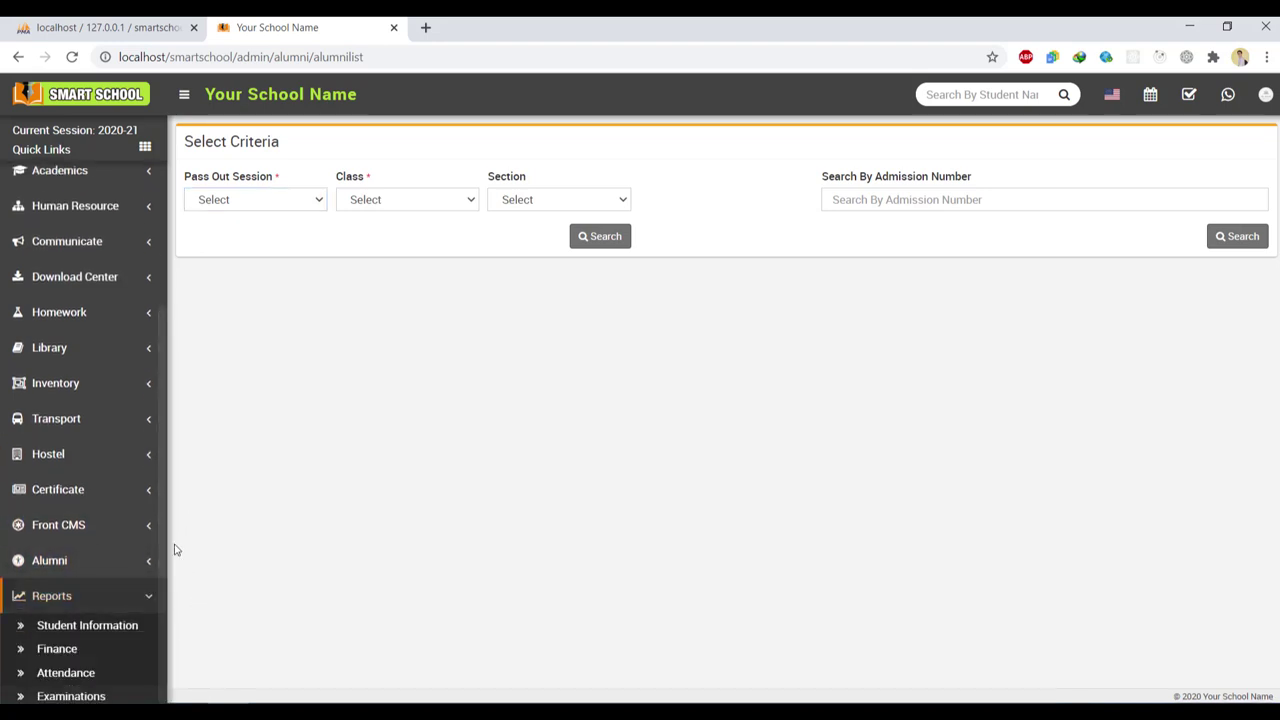
{"action": "left_click_drag", "start_coordinate": [161, 521], "coordinate": [173, 637]}
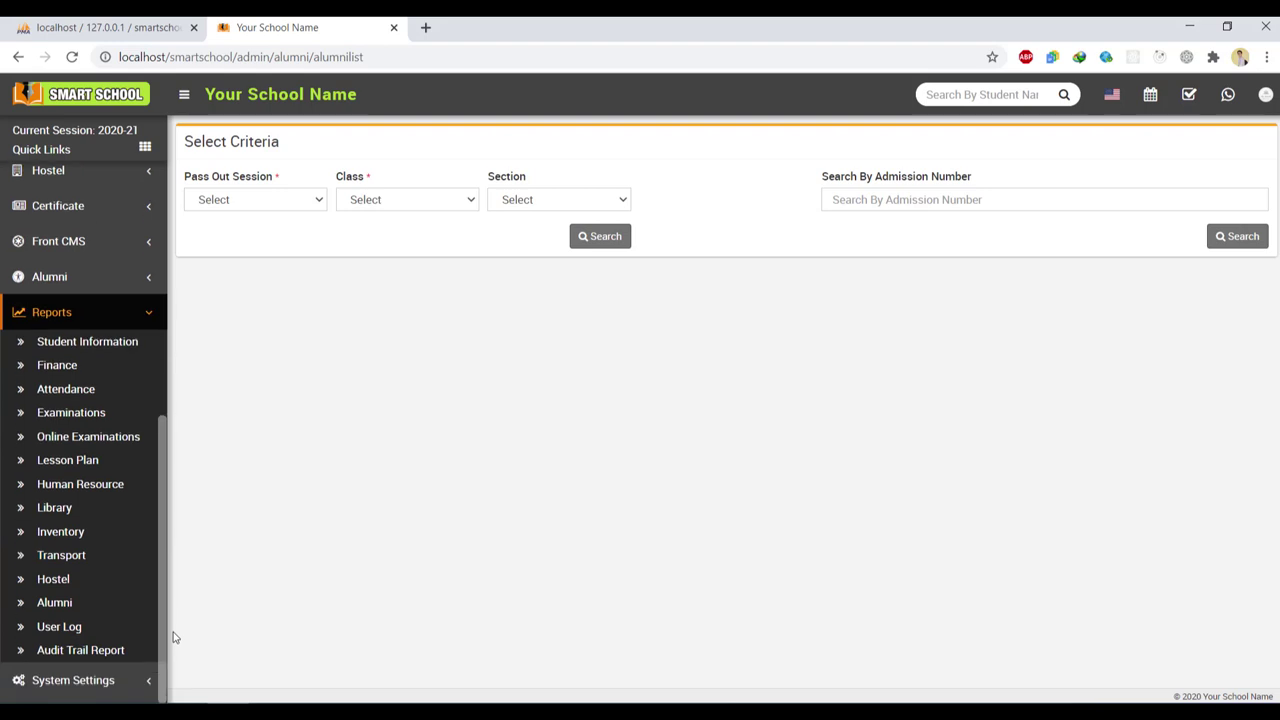
{"action": "left_click", "coordinate": [117, 316]}
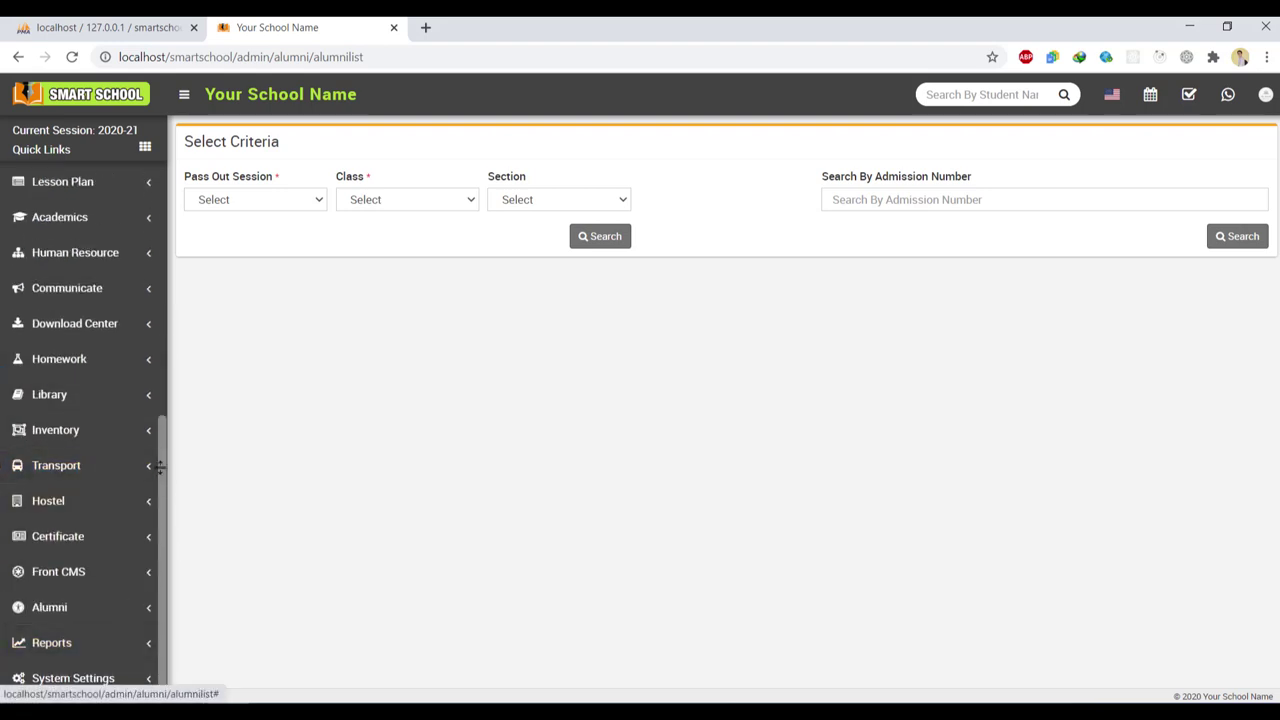
{"action": "left_click", "coordinate": [146, 680]}
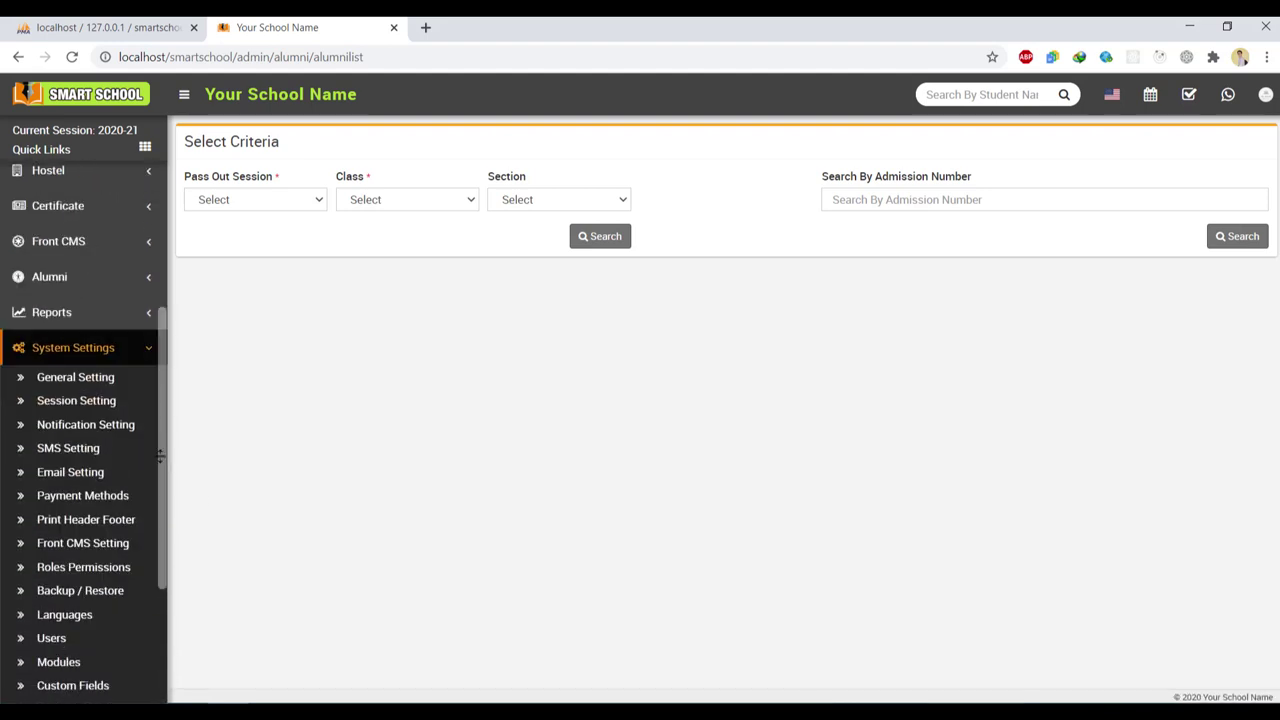
{"action": "left_click_drag", "start_coordinate": [159, 455], "coordinate": [173, 589]}
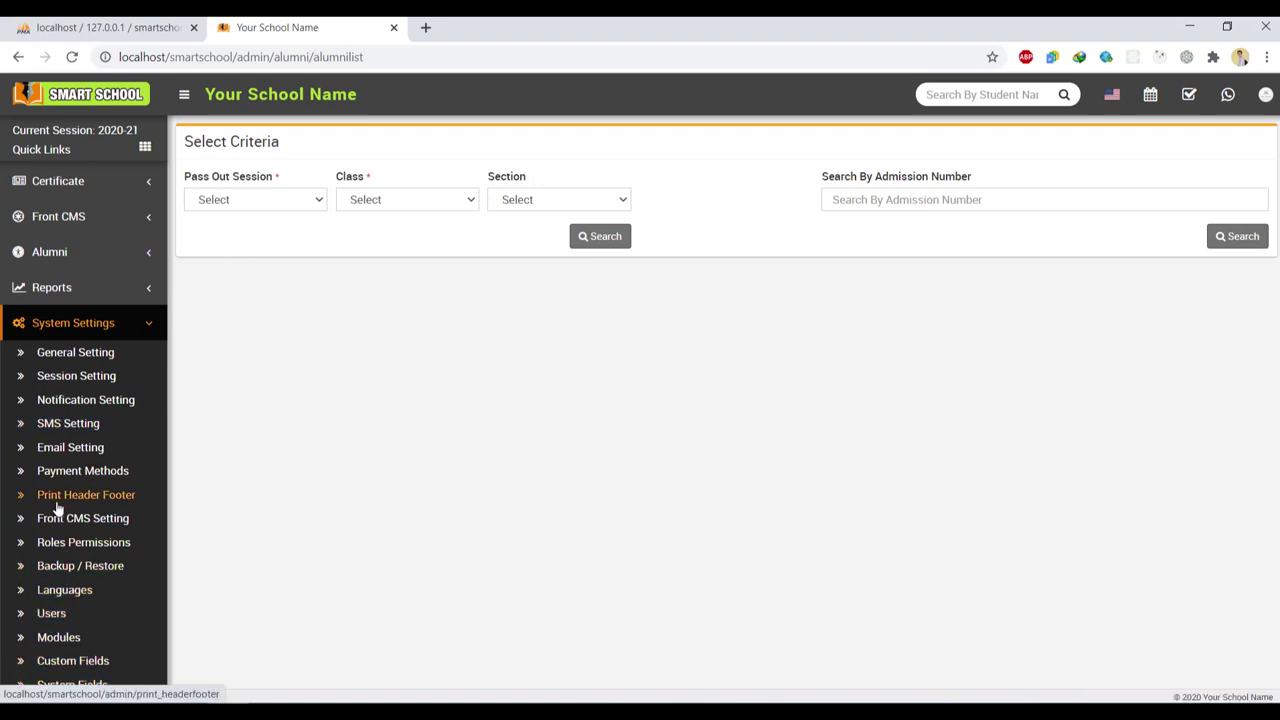
In General Setting, save the fifth Current Theme, then switch to and save the first light theme
{"action": "left_click", "coordinate": [60, 353]}
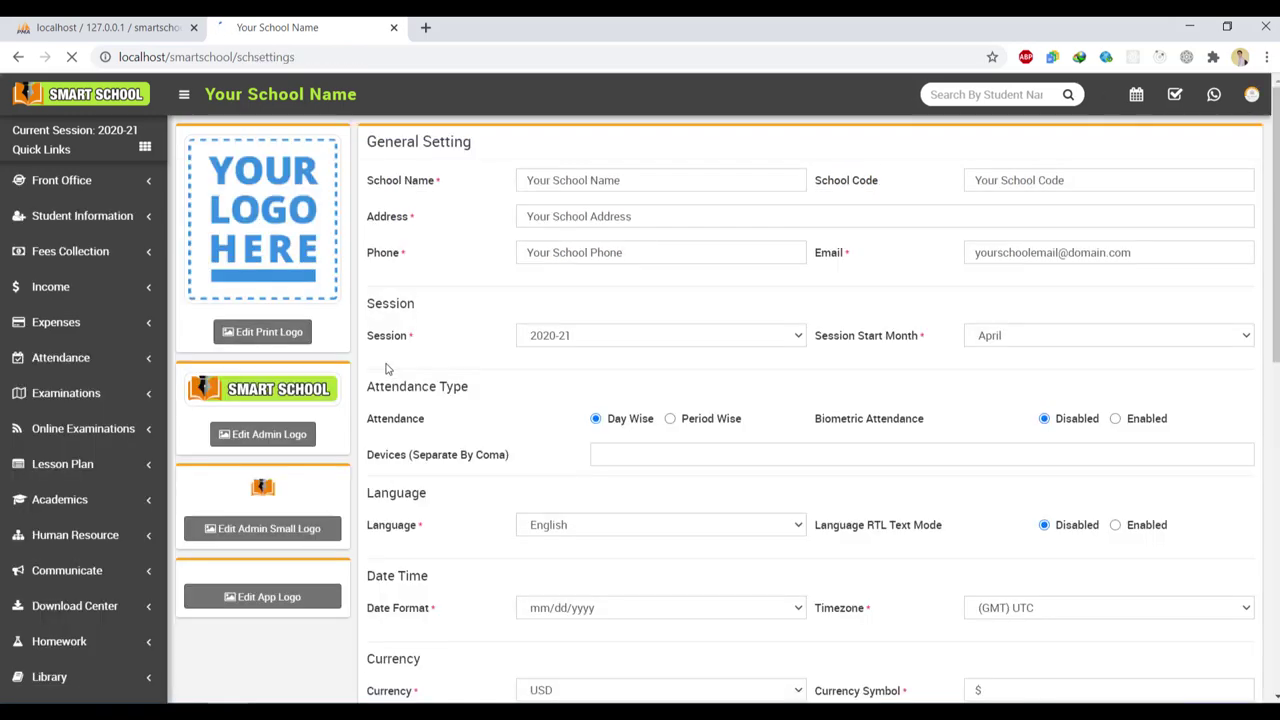
{"action": "scroll", "coordinate": [1040, 242], "scroll_direction": "down", "scroll_amount": 7}
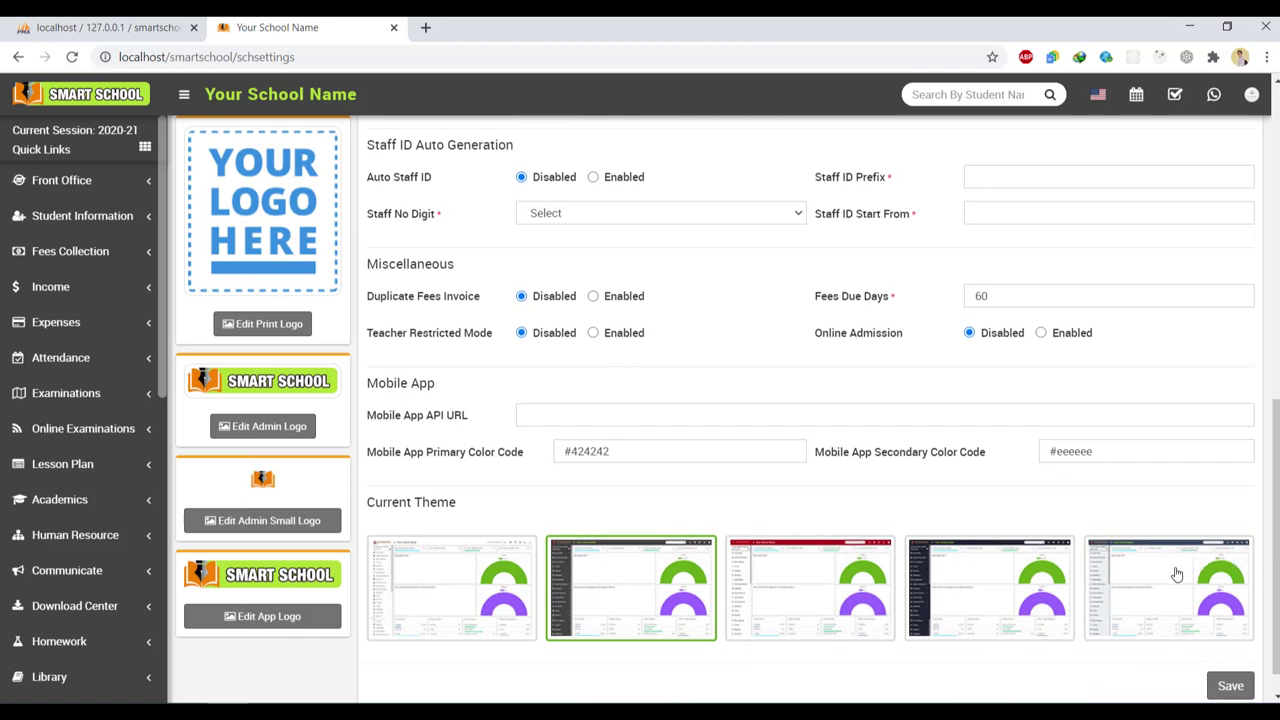
{"action": "left_click", "coordinate": [1180, 577]}
{"action": "left_click", "coordinate": [1230, 686]}
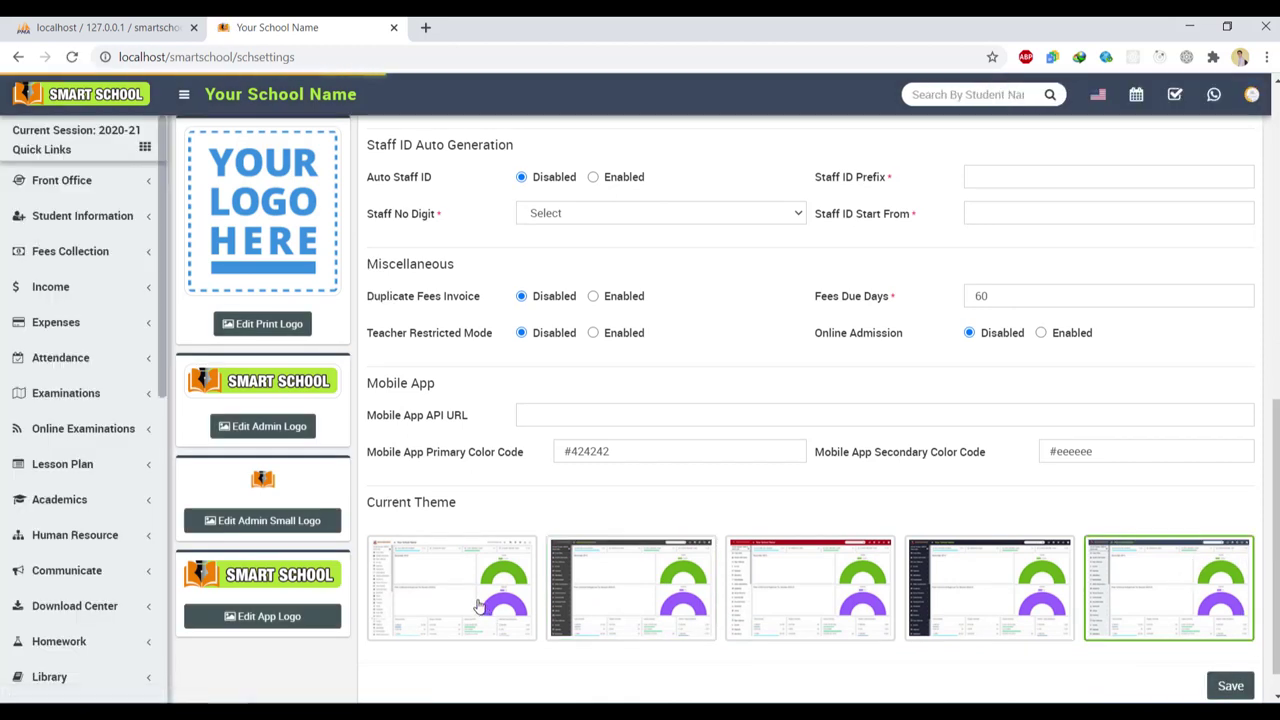
{"action": "left_click", "coordinate": [394, 606]}
{"action": "left_click", "coordinate": [1225, 686]}
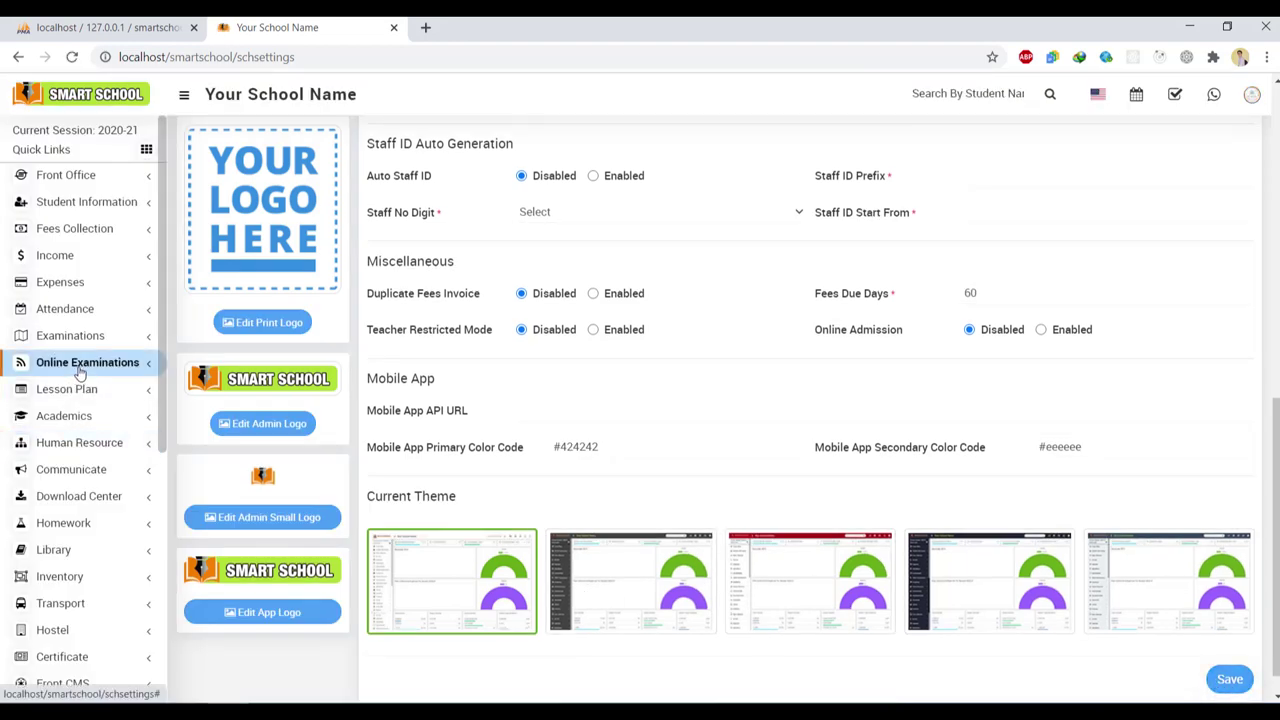
Check the Online Examinations sidebar menu under the new theme
{"action": "left_click", "coordinate": [80, 365]}
{"action": "left_click", "coordinate": [80, 365]}
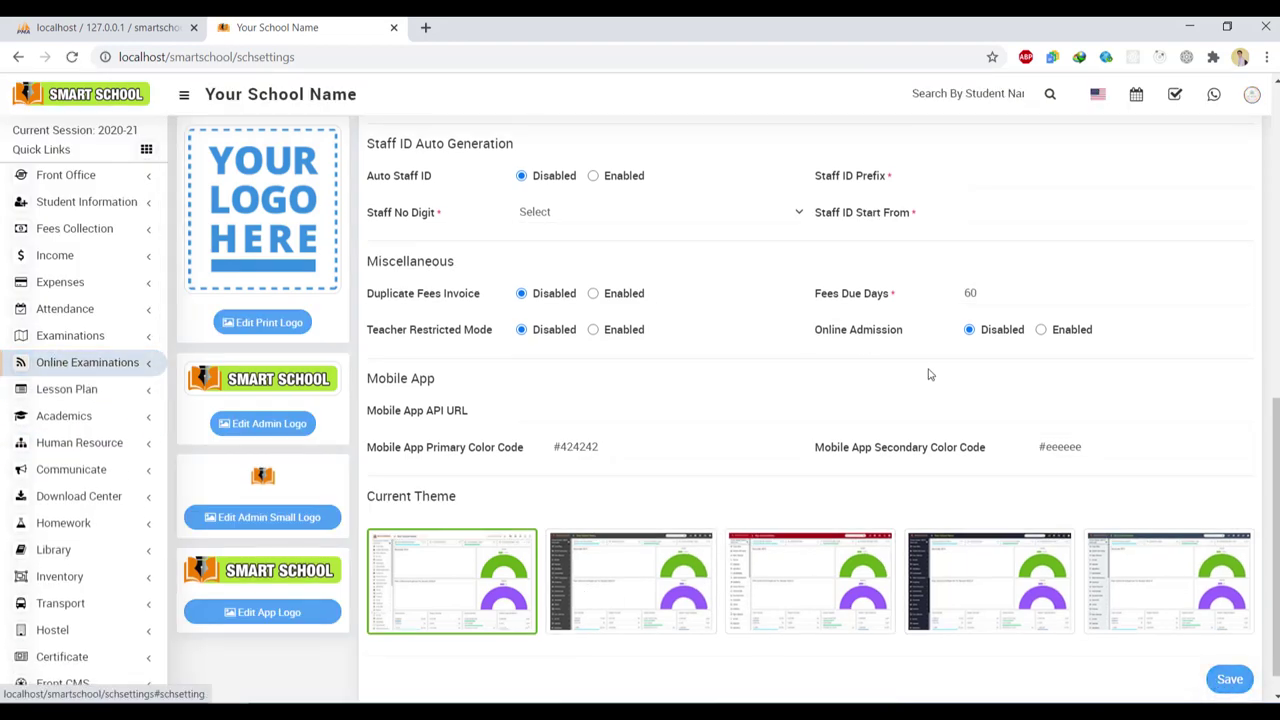
{"action": "scroll", "coordinate": [926, 371], "scroll_direction": "up", "scroll_amount": 4}
{"action": "scroll", "coordinate": [408, 180], "scroll_direction": "up", "scroll_amount": 3}
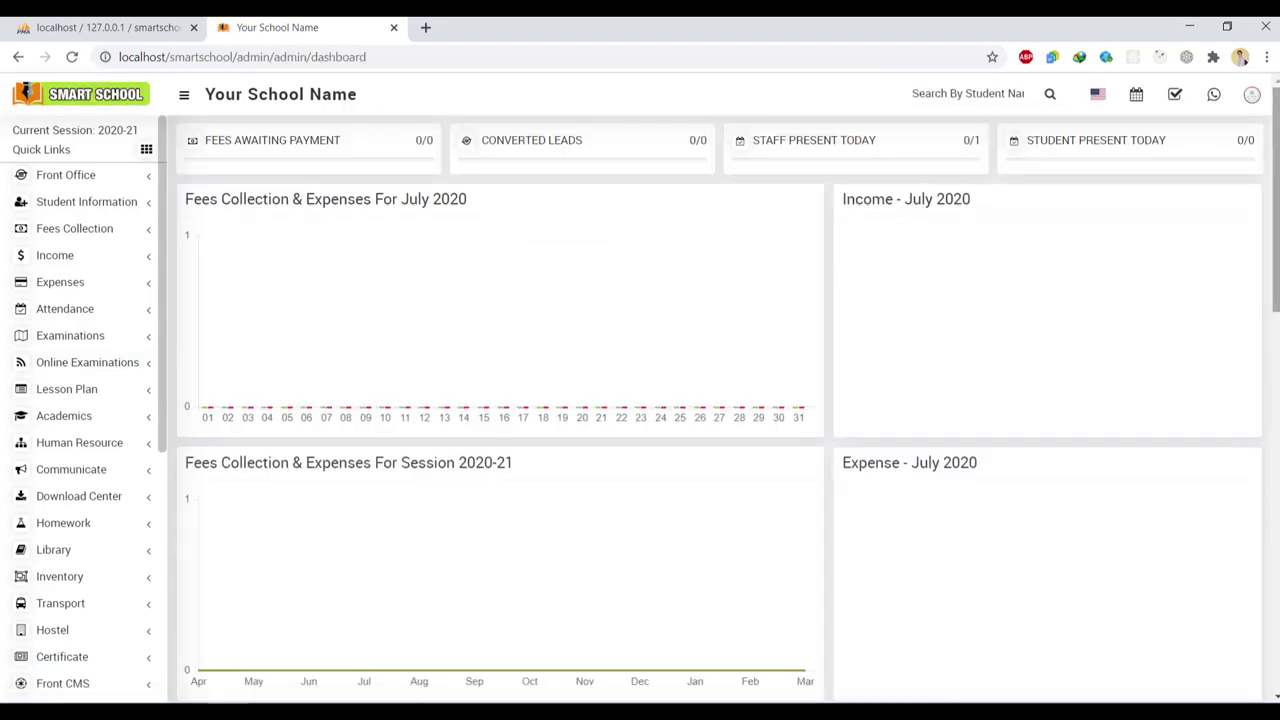
Expand and collapse the Online Examinations, Lesson Plan and Fees Collection sidebar menus
{"action": "scroll", "coordinate": [1117, 254], "scroll_direction": "down", "scroll_amount": 8}
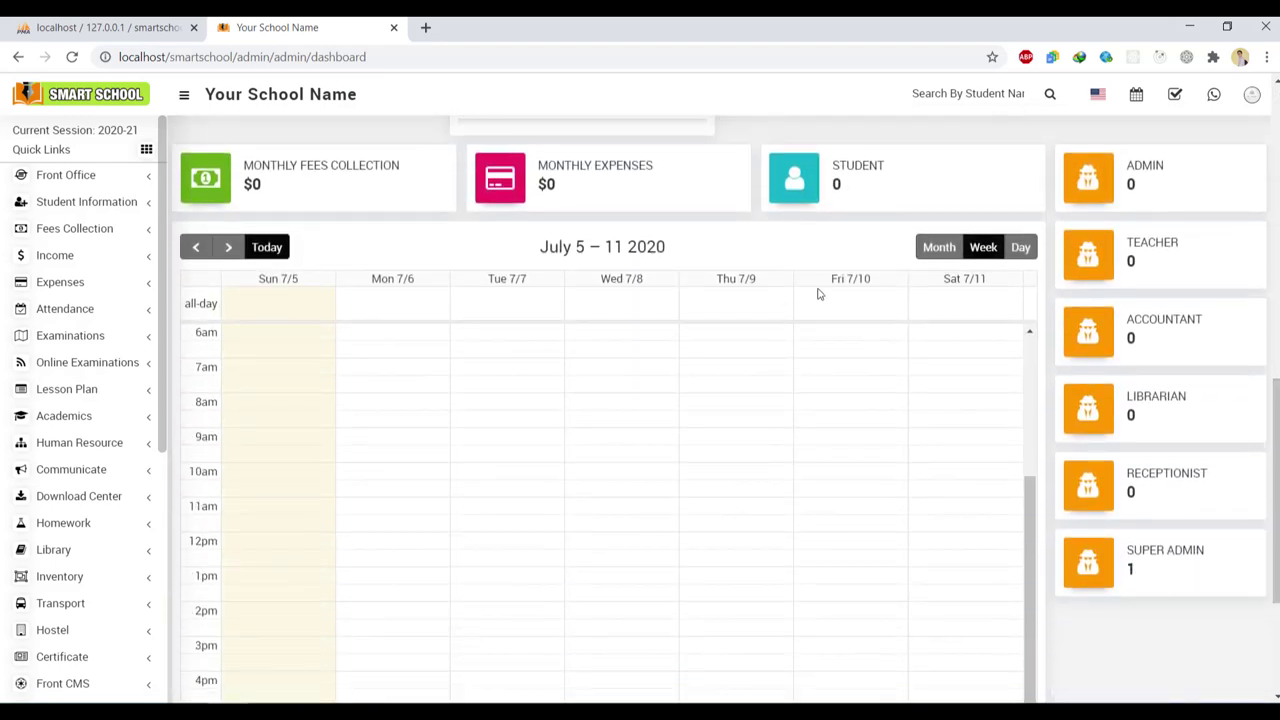
{"action": "left_click", "coordinate": [138, 366]}
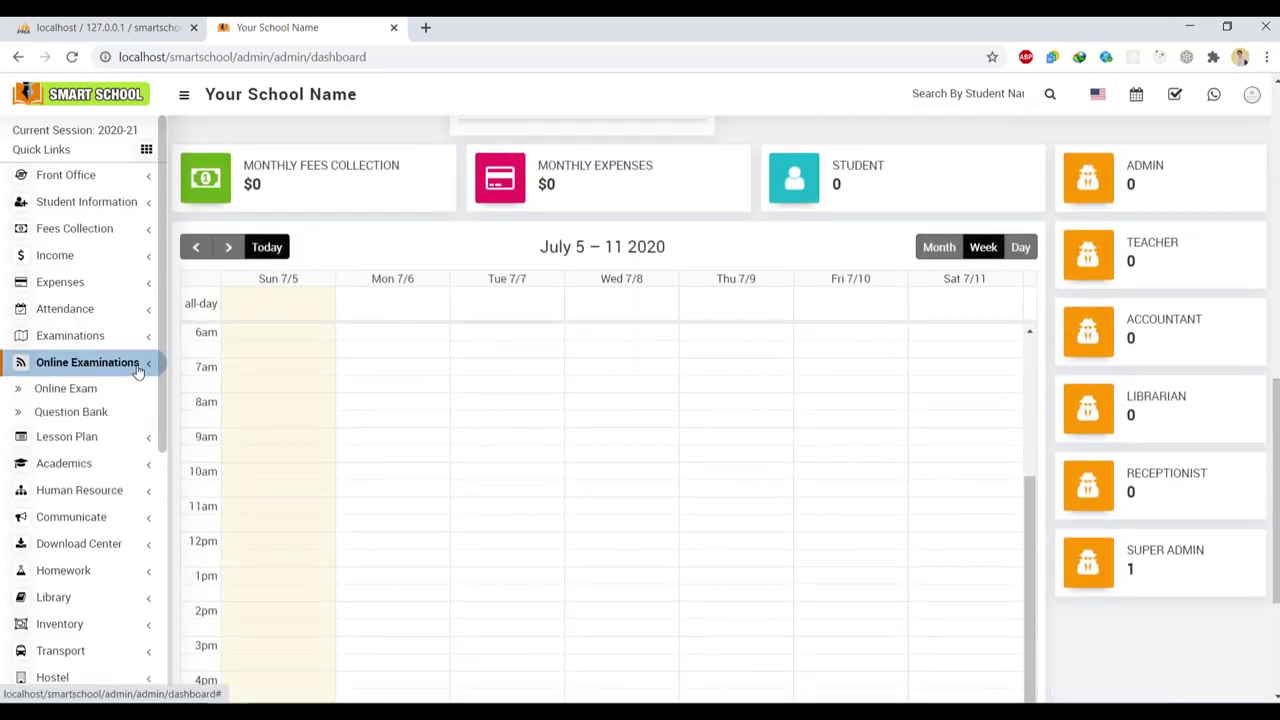
{"action": "left_click", "coordinate": [117, 366]}
{"action": "left_click", "coordinate": [116, 390]}
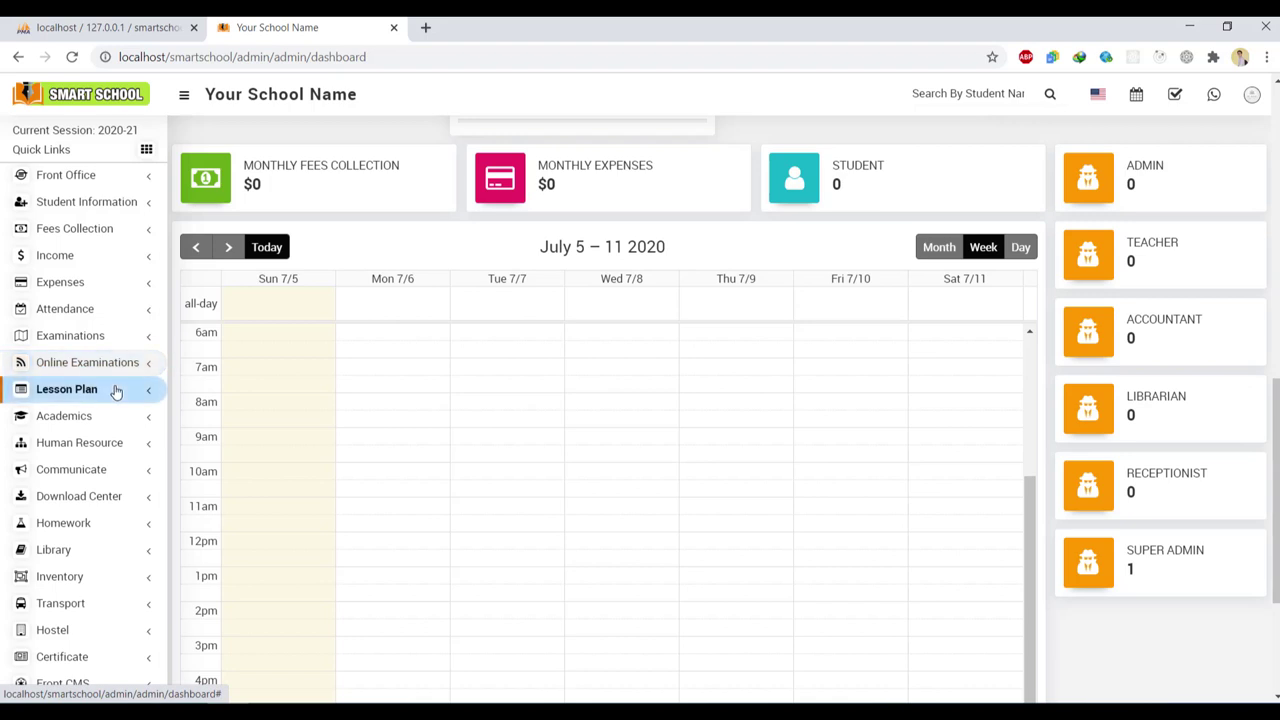
{"action": "left_click", "coordinate": [116, 231]}
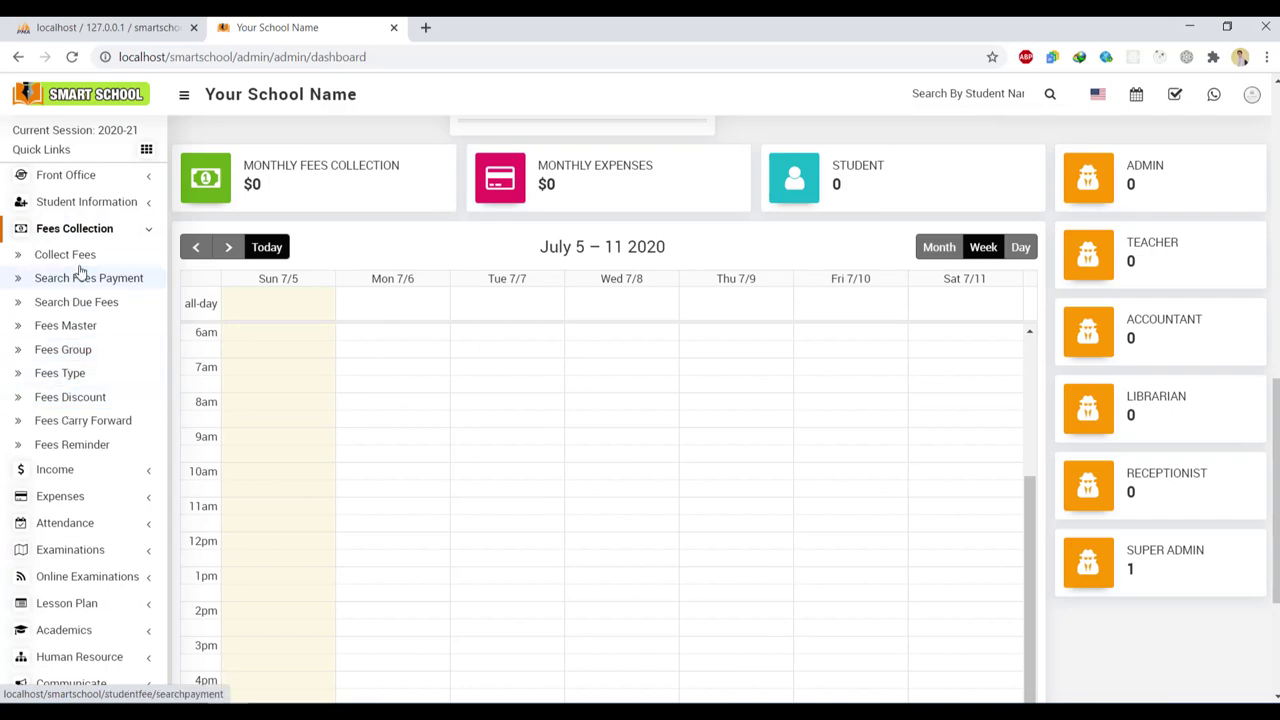
{"action": "left_click", "coordinate": [95, 232]}
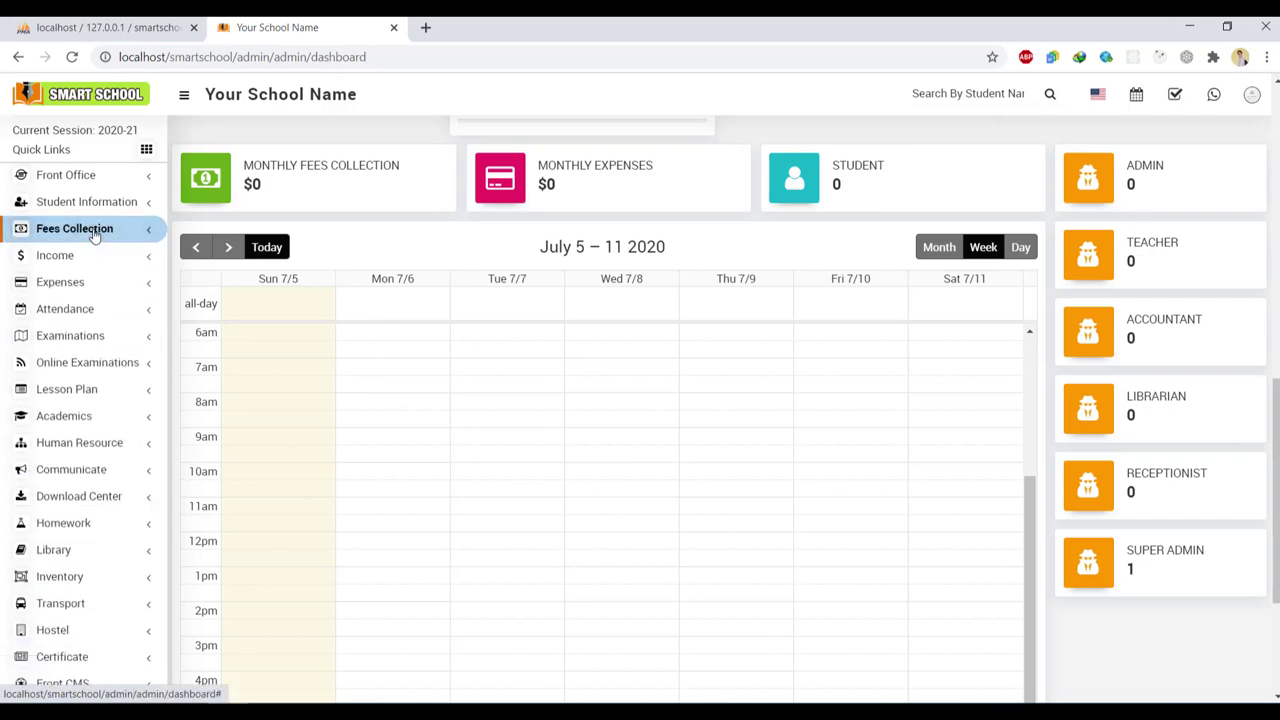
Log out of the super admin account from the profile avatar menu
{"action": "scroll", "coordinate": [700, 400], "scroll_direction": "up", "scroll_amount": 7}
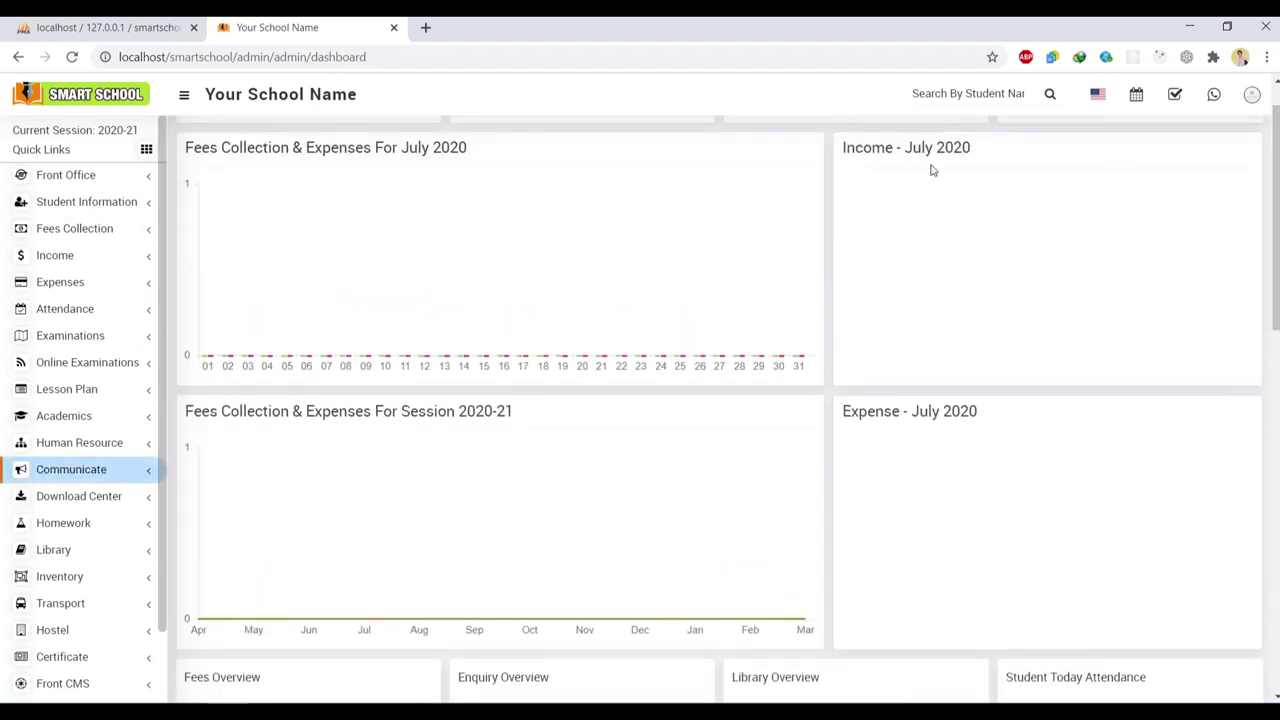
{"action": "left_click", "coordinate": [1252, 95]}
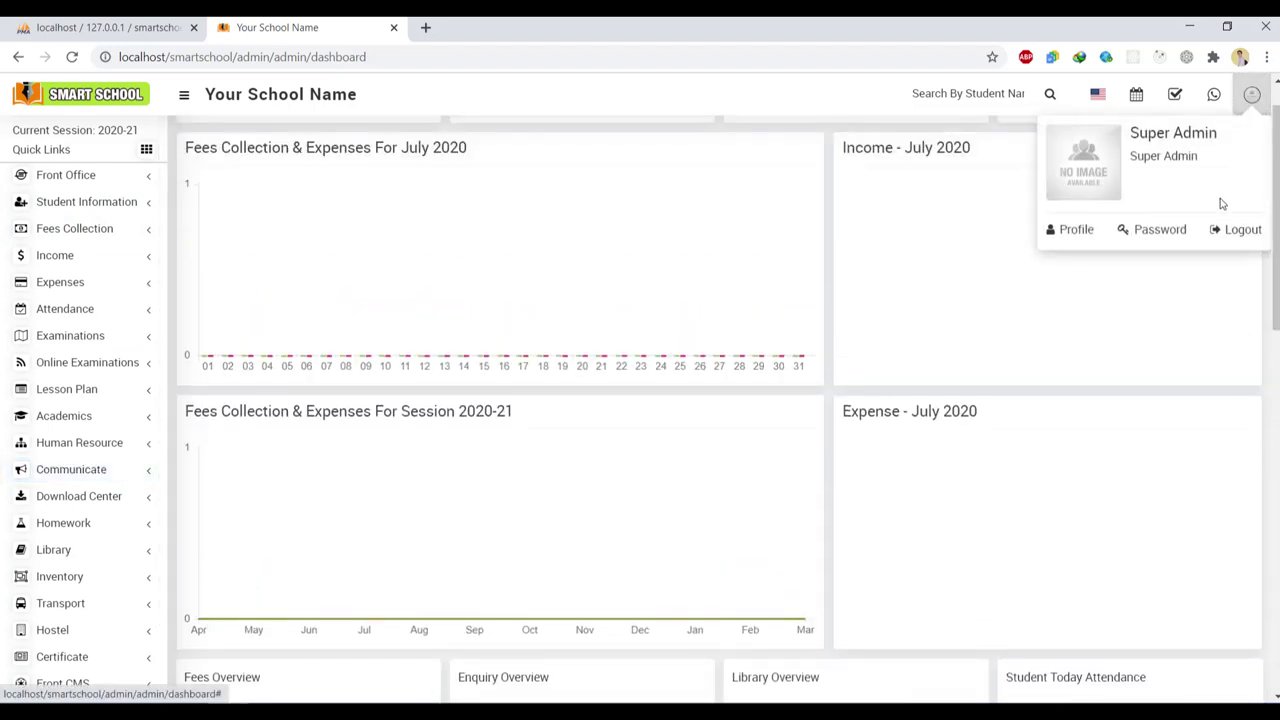
{"action": "left_click", "coordinate": [1229, 232]}
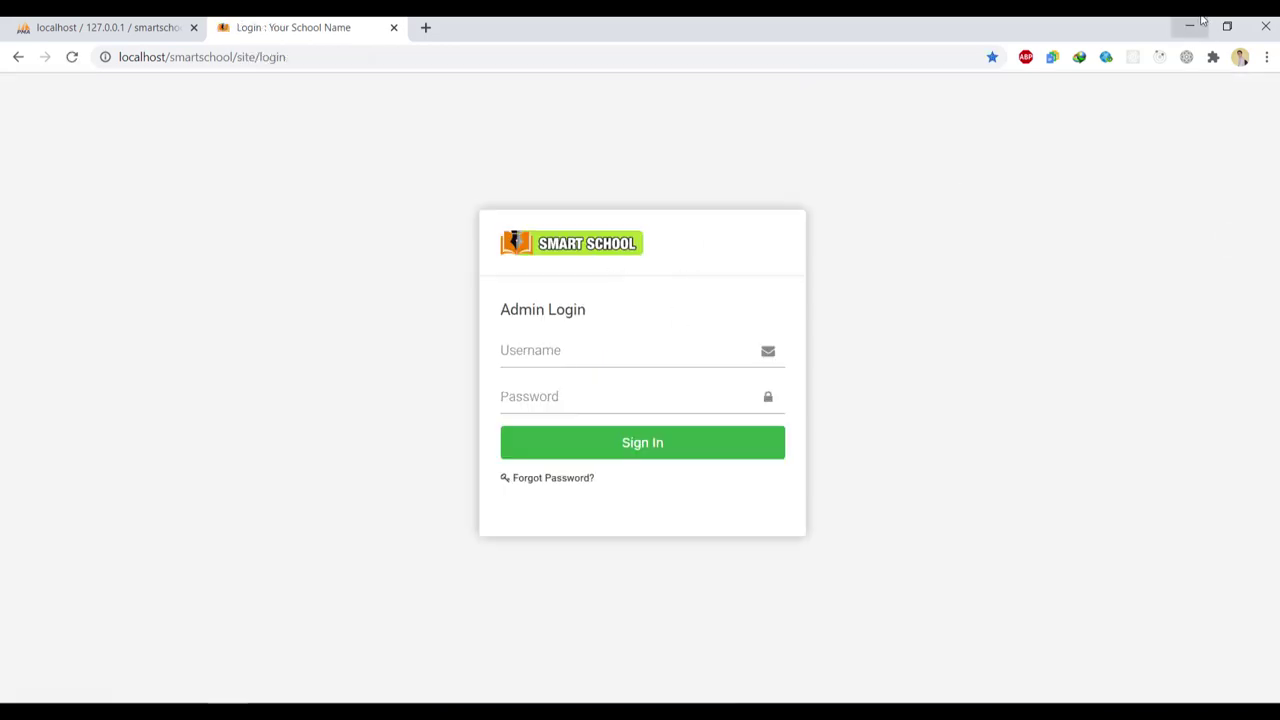
Open the smart_school_zoom_live_class_src folder on the desktop and inspect step-1's SQL file
{"action": "left_click", "coordinate": [1190, 26]}
{"action": "double_click", "coordinate": [95, 125]}
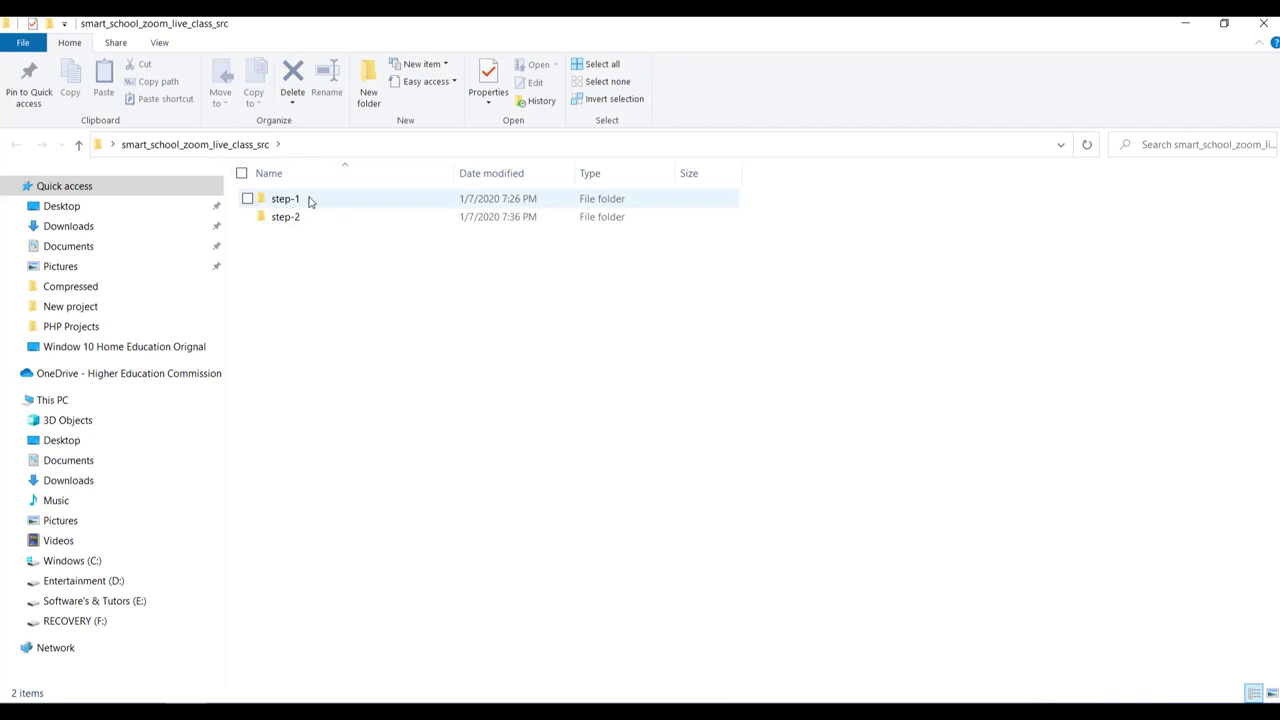
{"action": "double_click", "coordinate": [309, 200]}
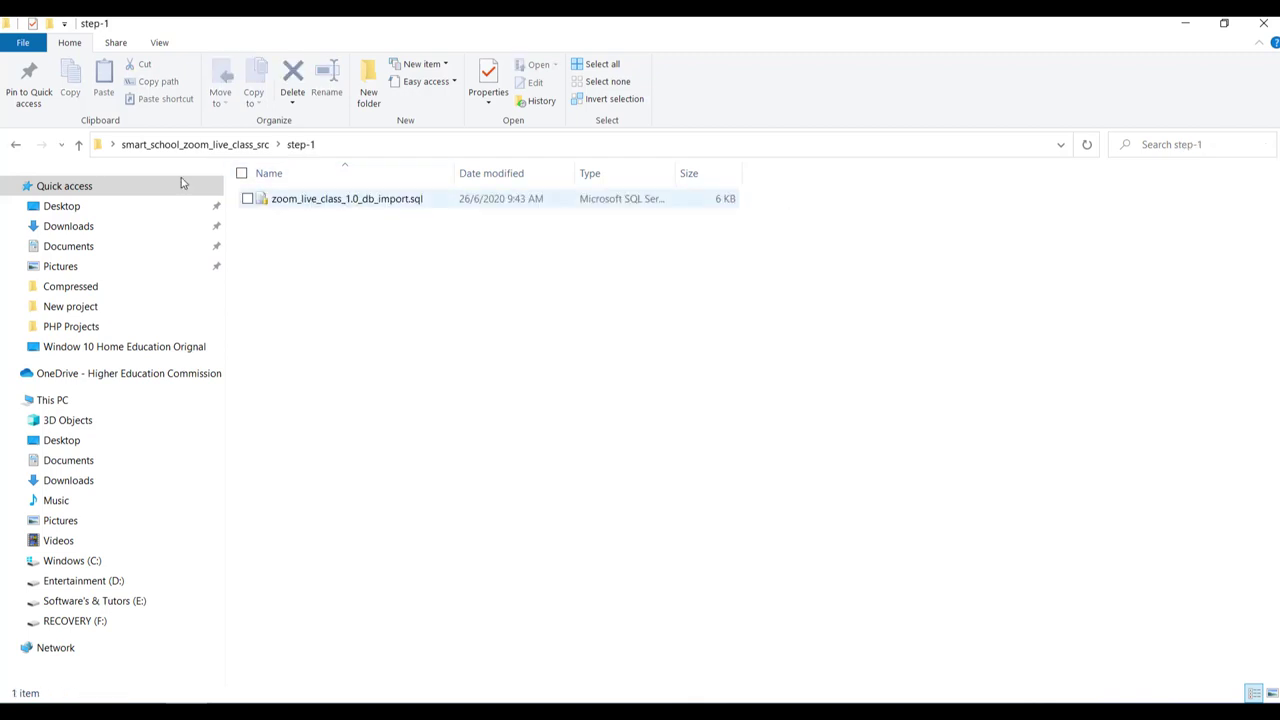
{"action": "left_click", "coordinate": [15, 144]}
Inspect step-2's application and backend folders, then return to phpMyAdmin's smartschooldb page
{"action": "left_click", "coordinate": [267, 218]}
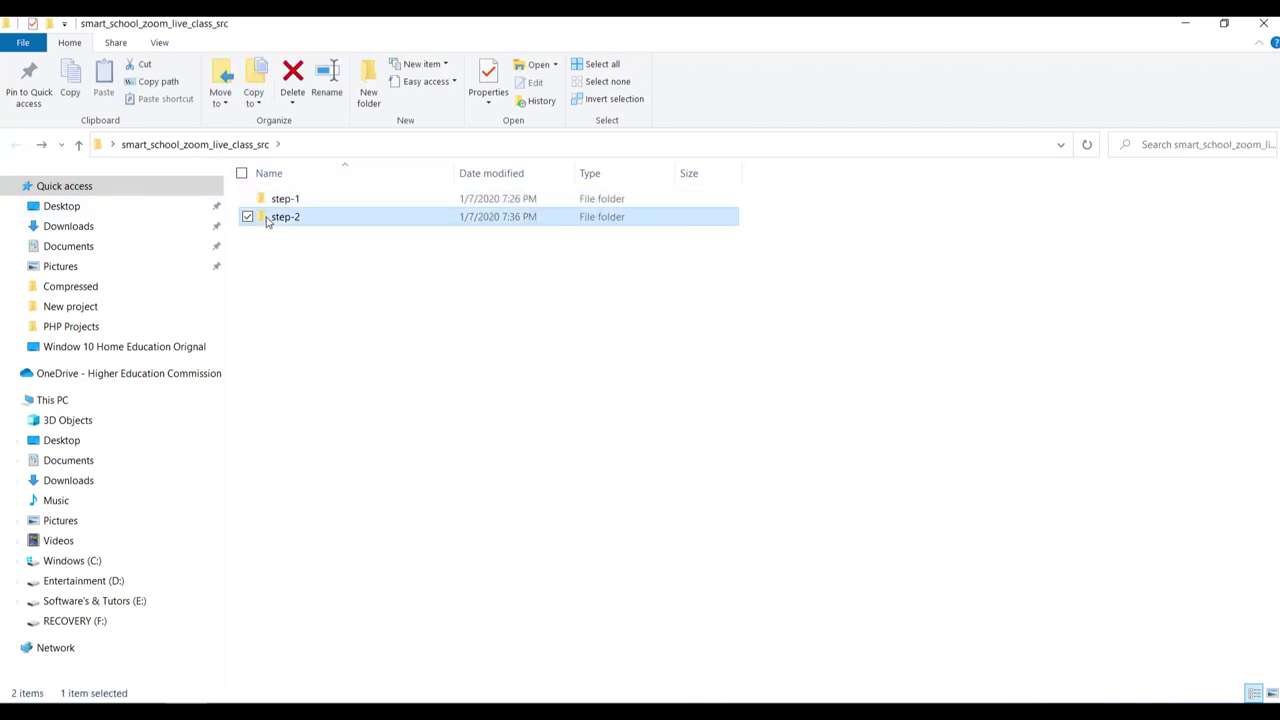
{"action": "double_click", "coordinate": [267, 218]}
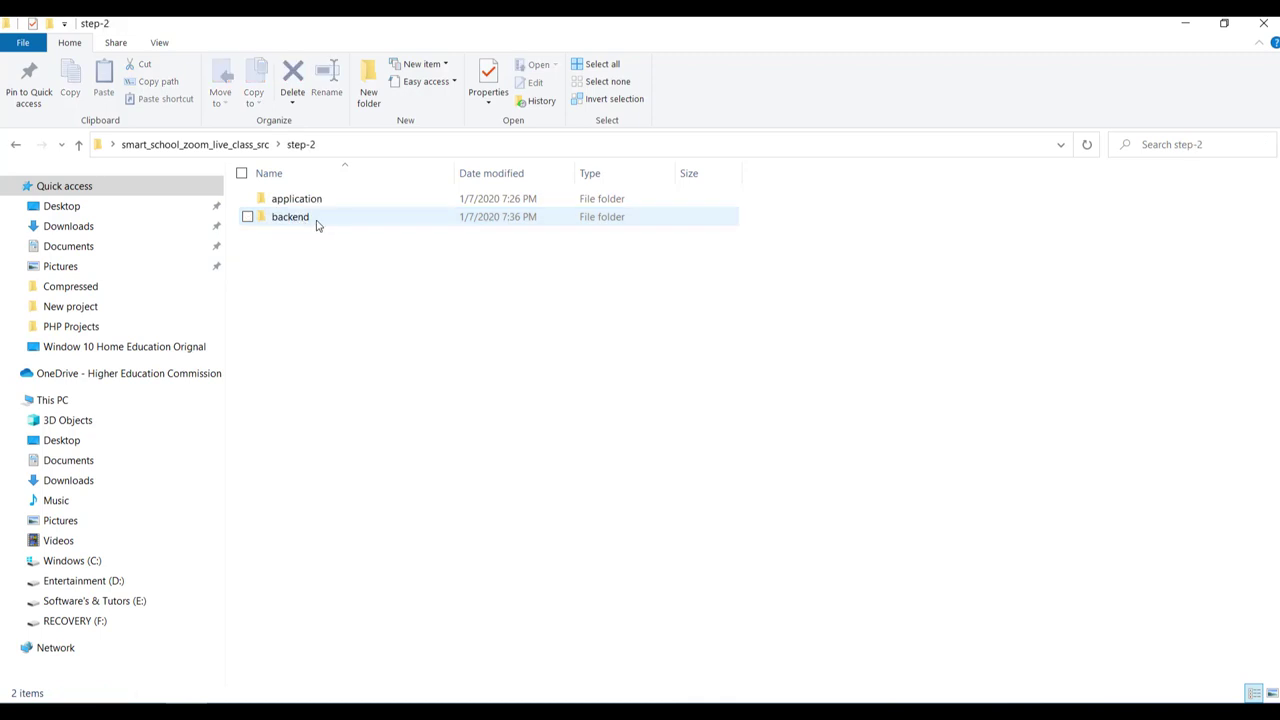
{"action": "left_click", "coordinate": [15, 144]}
{"action": "left_click", "coordinate": [296, 537]}
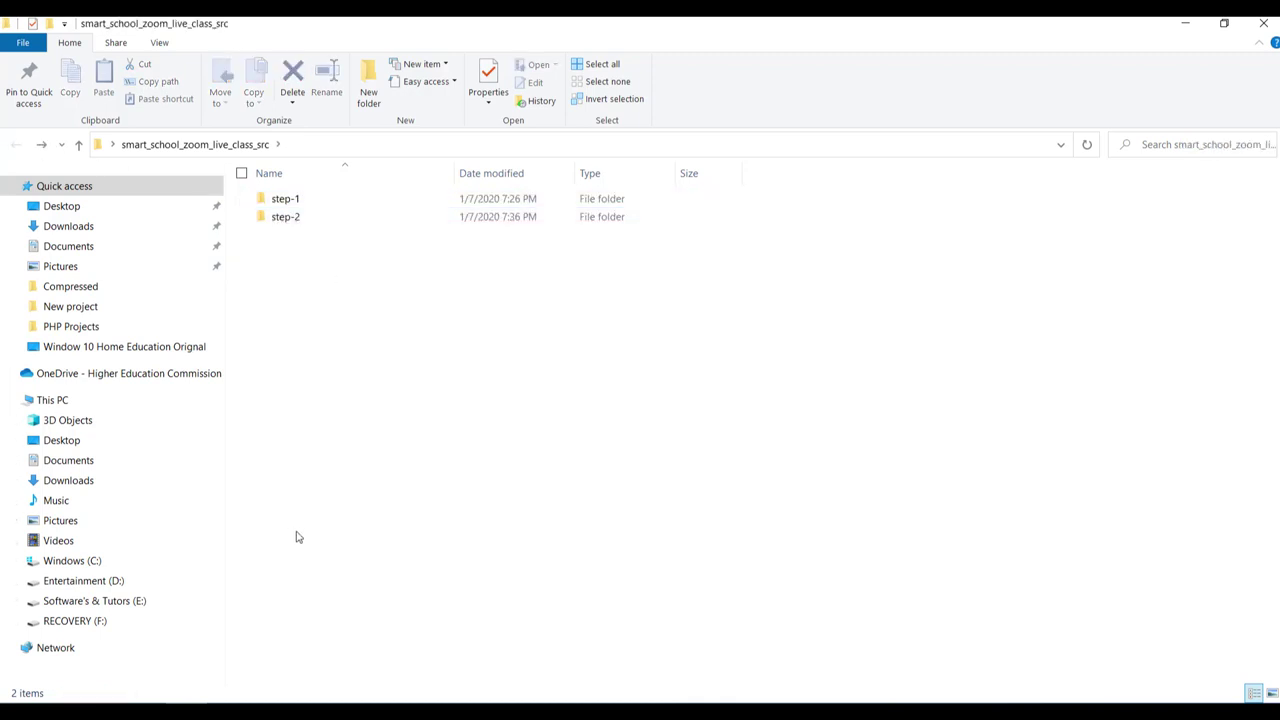
{"action": "left_click", "coordinate": [100, 27]}
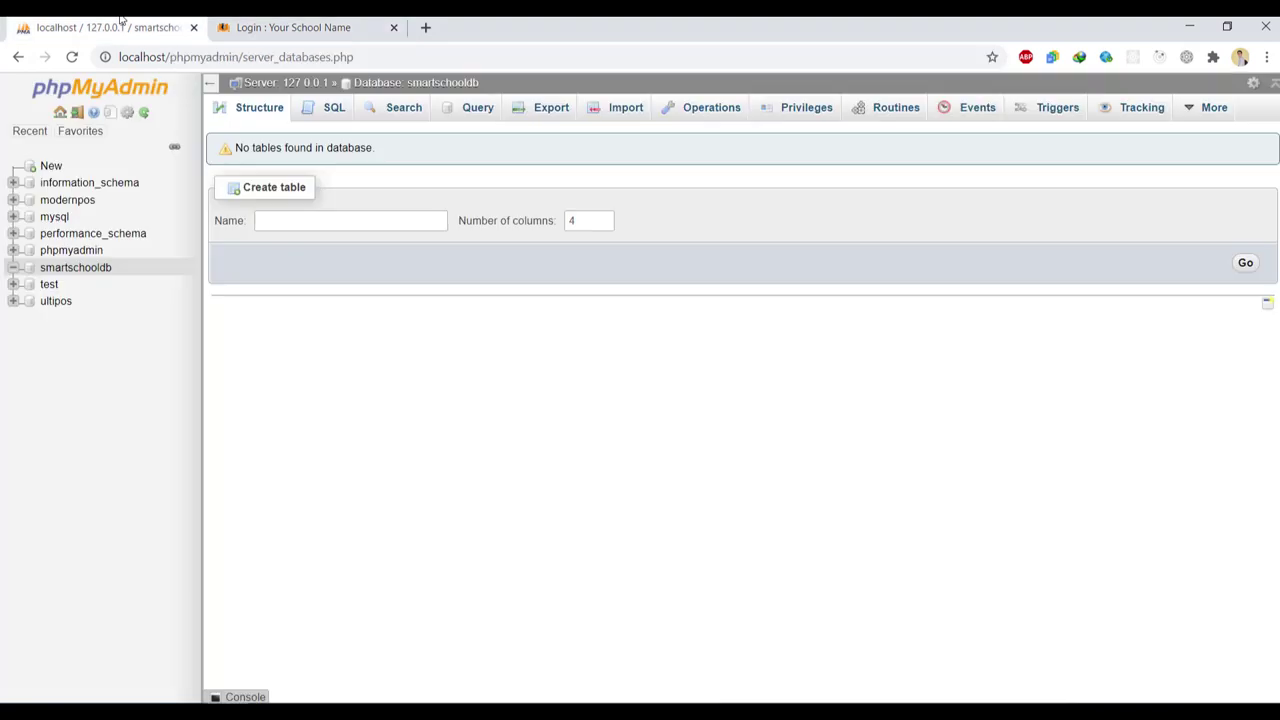
Select smartschooldb in the navigation tree to list its tables and open its Import page
{"action": "left_click", "coordinate": [79, 270]}
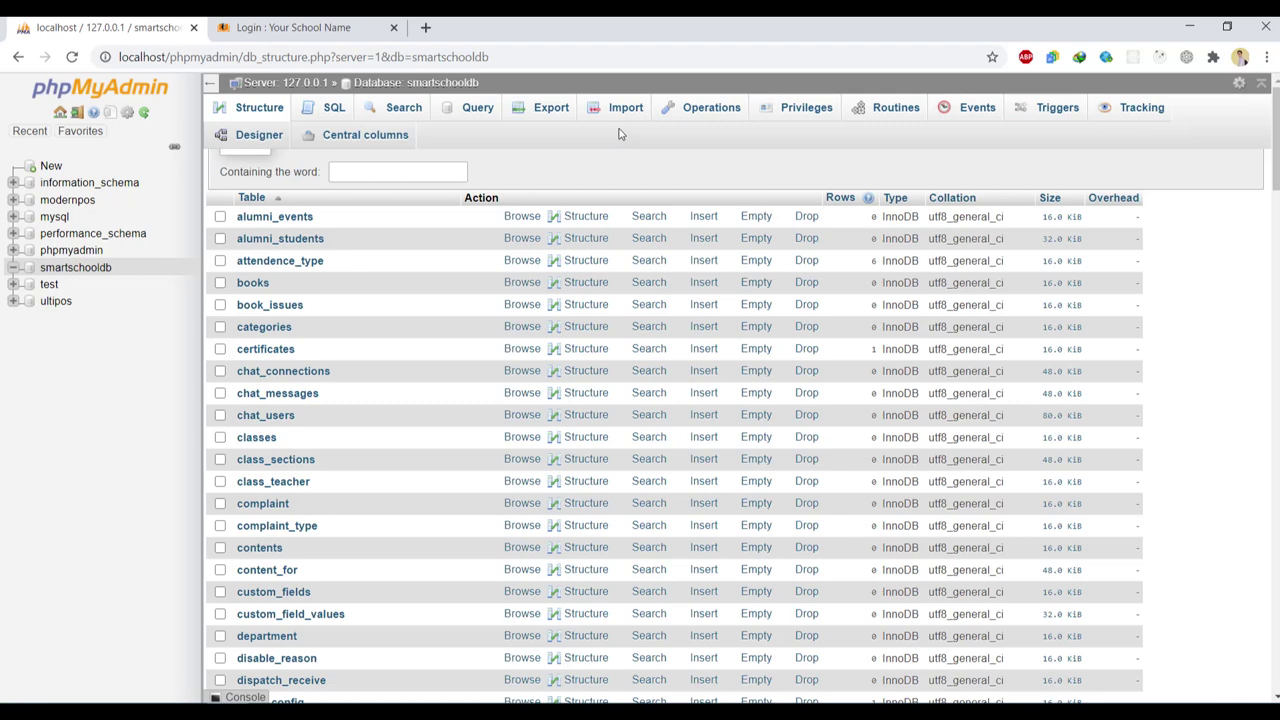
{"action": "left_click", "coordinate": [627, 113]}
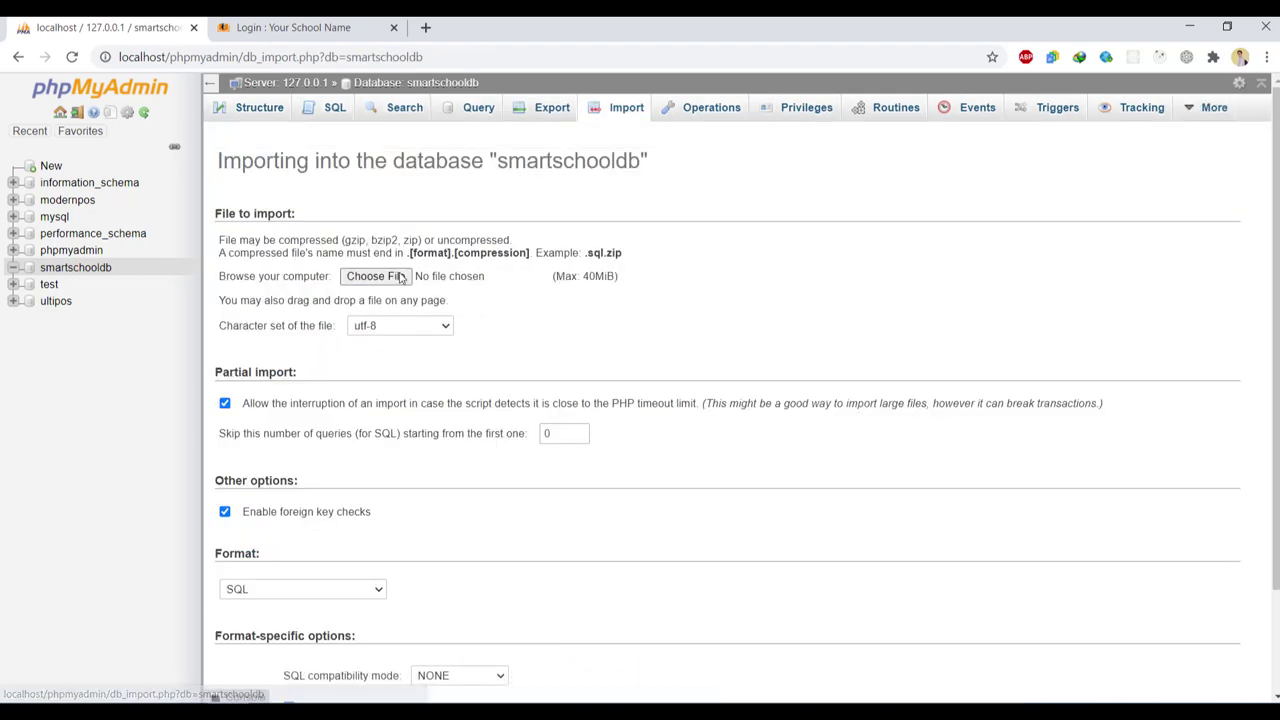
Choose zoom_live_class_1.0_db_import.sql from the addon's step-1 folder as the import file
{"action": "left_click", "coordinate": [397, 278]}
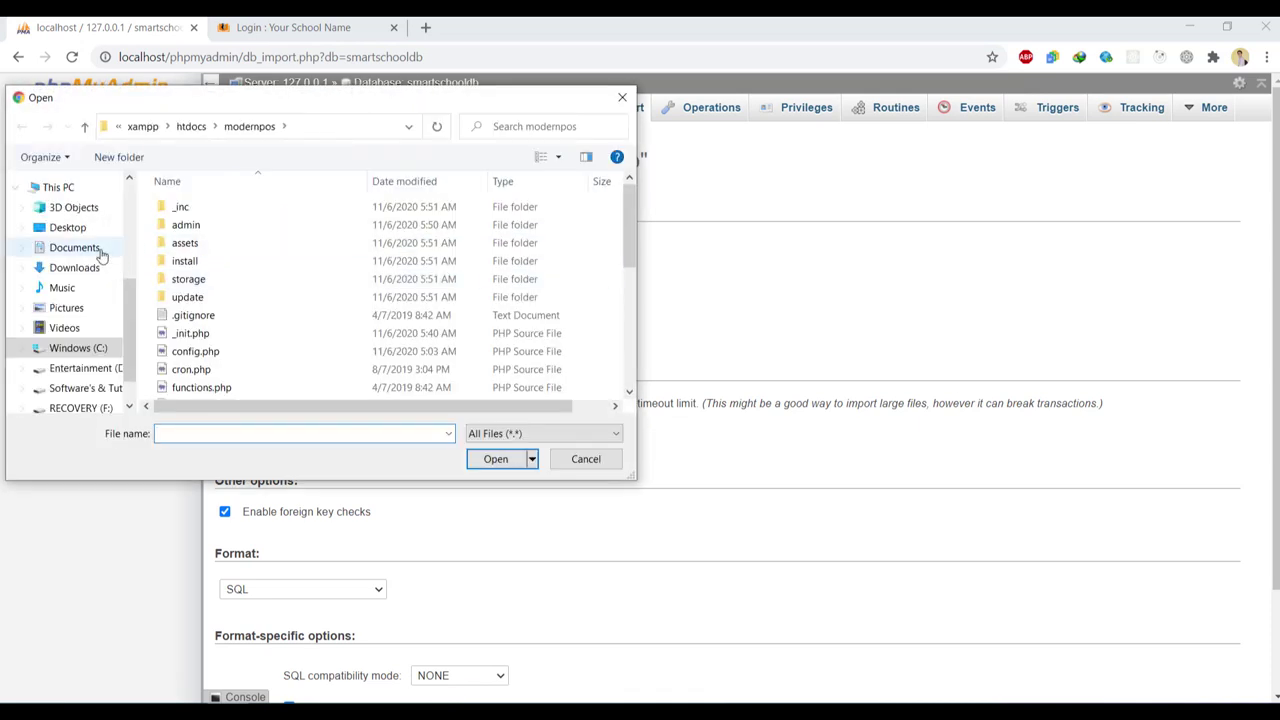
{"action": "left_click", "coordinate": [84, 233]}
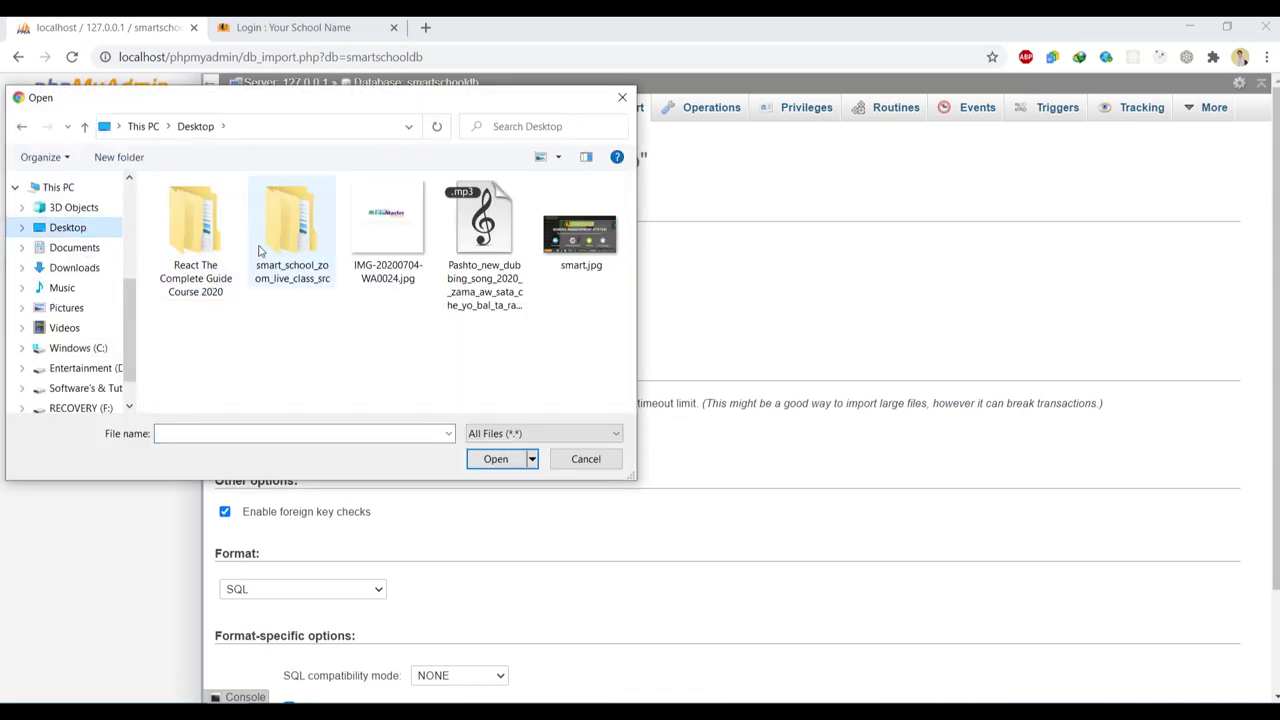
{"action": "double_click", "coordinate": [253, 250]}
{"action": "double_click", "coordinate": [197, 210]}
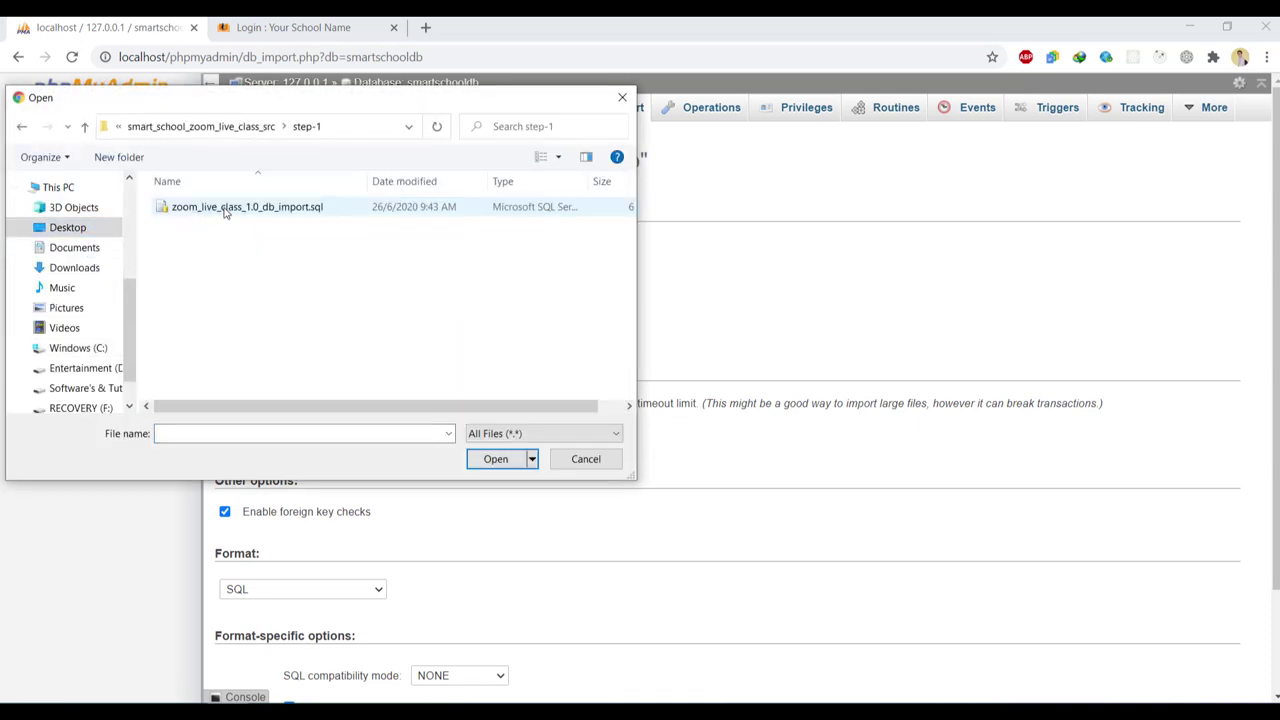
{"action": "left_click", "coordinate": [226, 210]}
{"action": "left_click", "coordinate": [496, 458]}
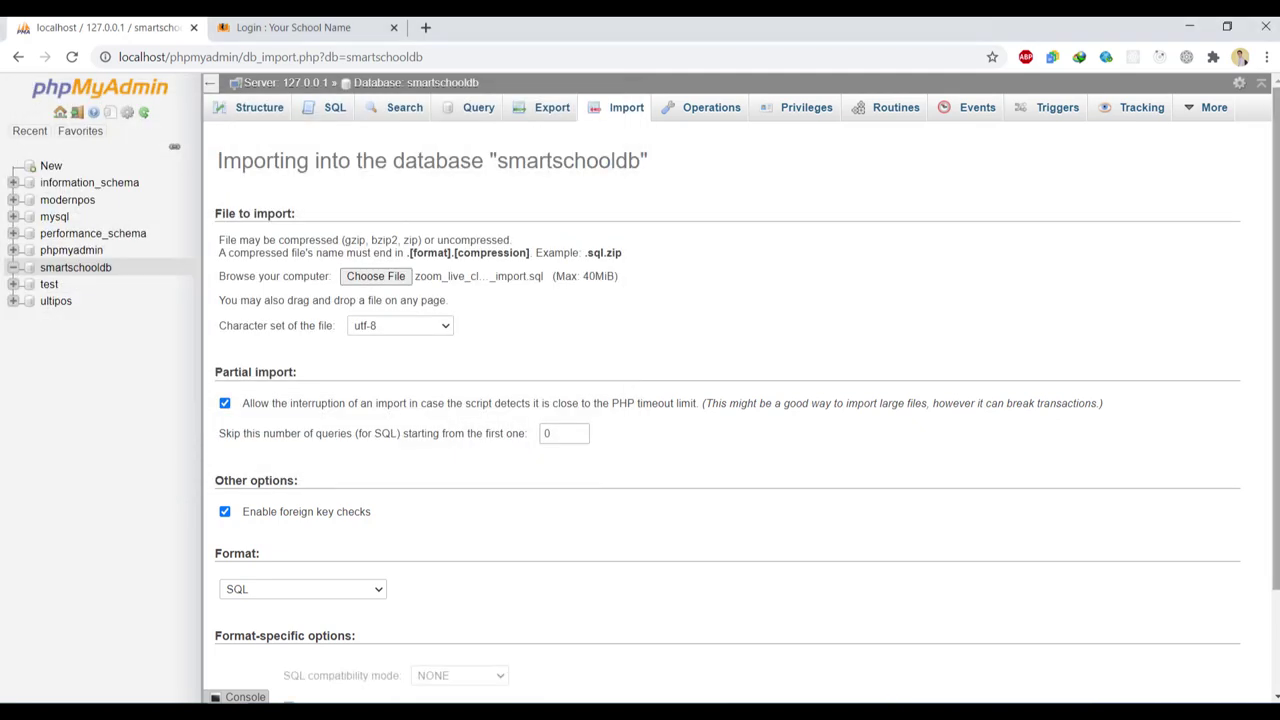
Run the import, executing 16 queries that create the conferences tables
{"action": "scroll", "coordinate": [410, 638], "scroll_direction": "down", "scroll_amount": 3}
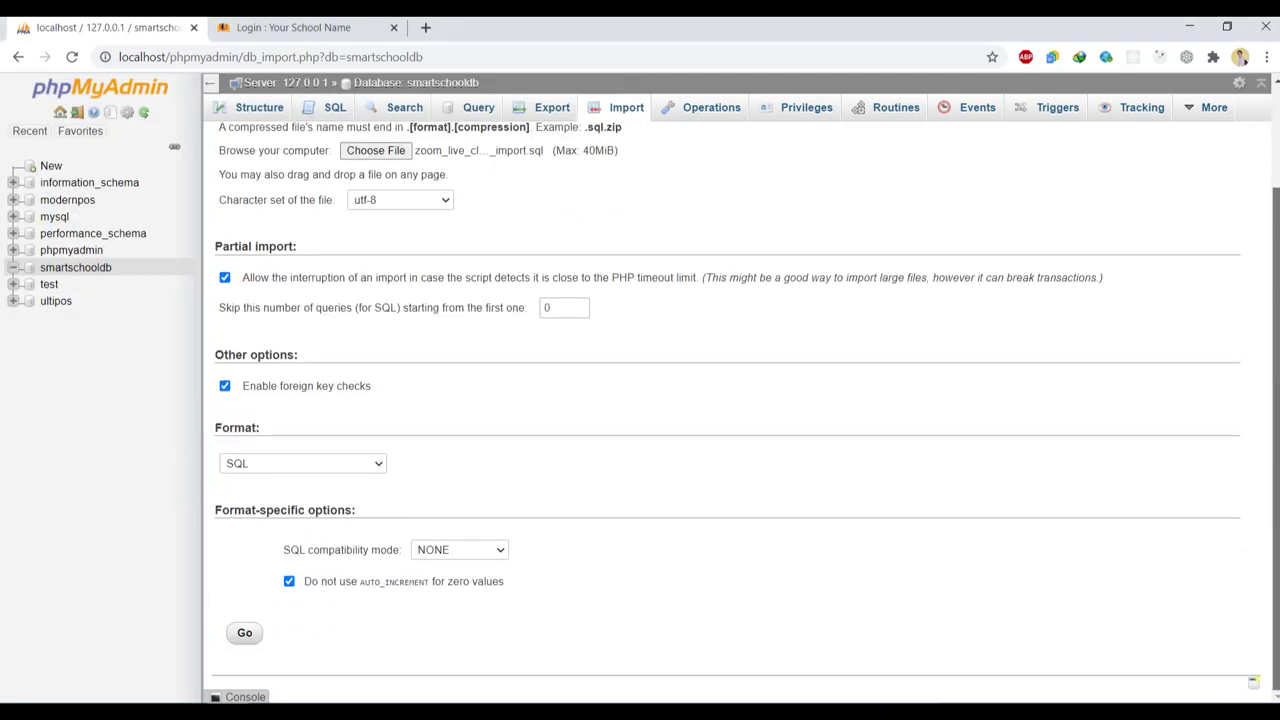
{"action": "left_click", "coordinate": [245, 633]}
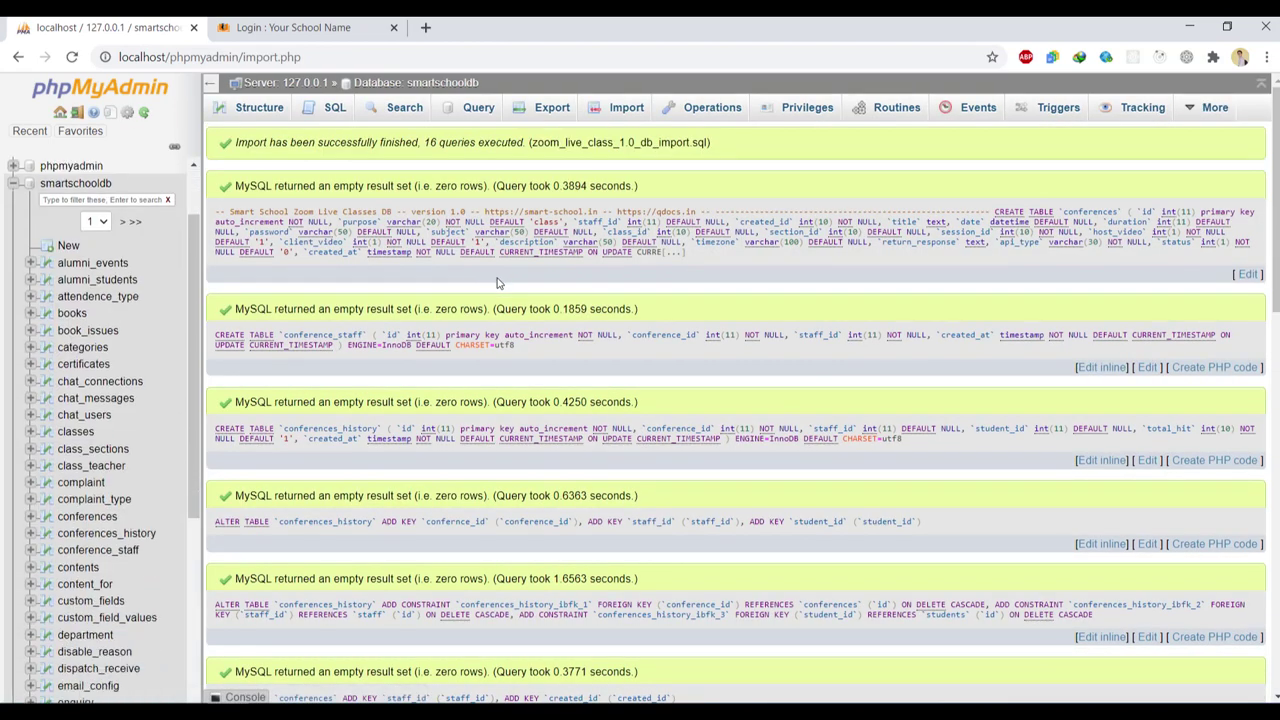
{"action": "left_click", "coordinate": [13, 183]}
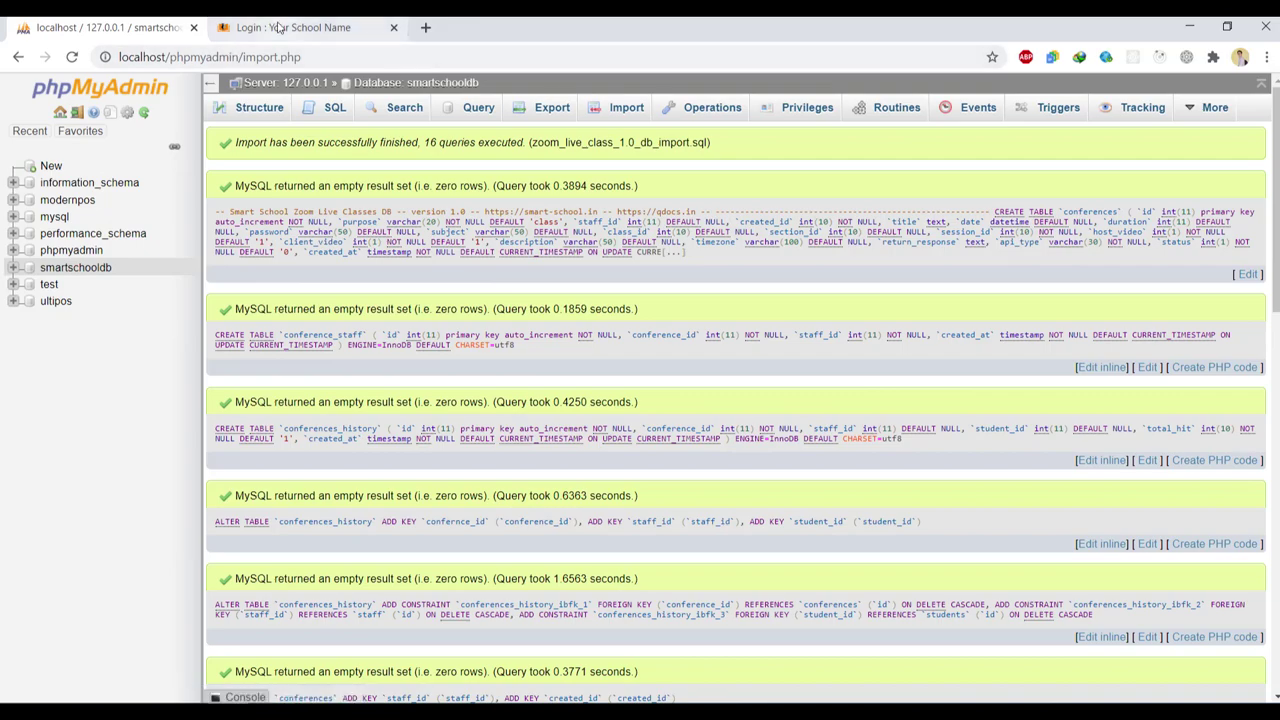
{"action": "left_click", "coordinate": [280, 27]}
Copy the application and backend folders from the addon's step-2 folder
{"action": "key", "text": "alt+Tab"}
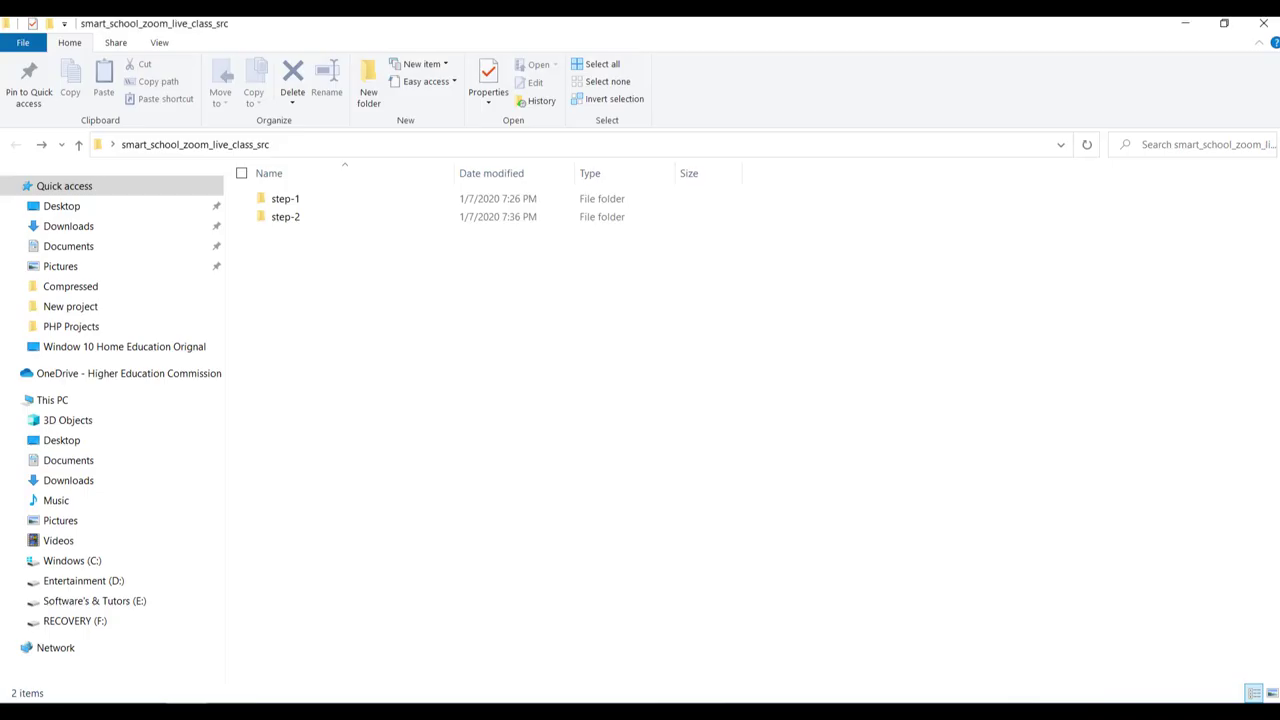
{"action": "double_click", "coordinate": [298, 220]}
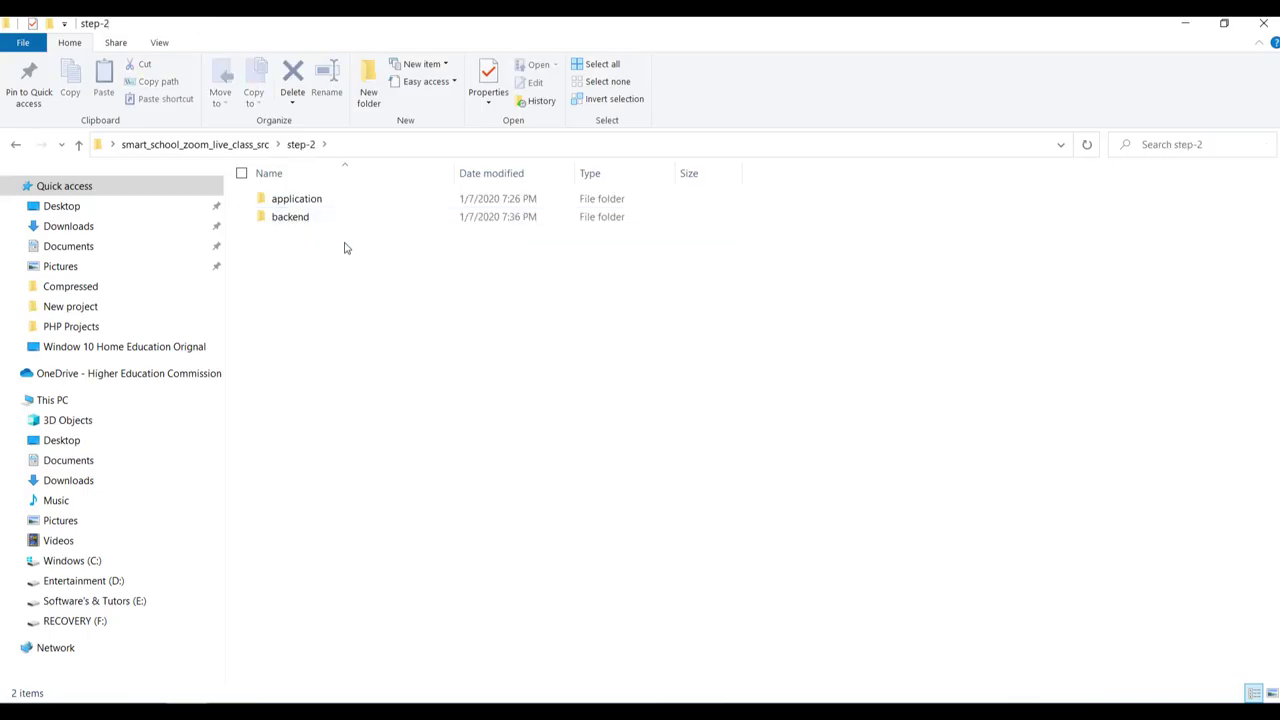
{"action": "left_click_drag", "start_coordinate": [346, 243], "coordinate": [320, 205]}
{"action": "right_click", "coordinate": [320, 205]}
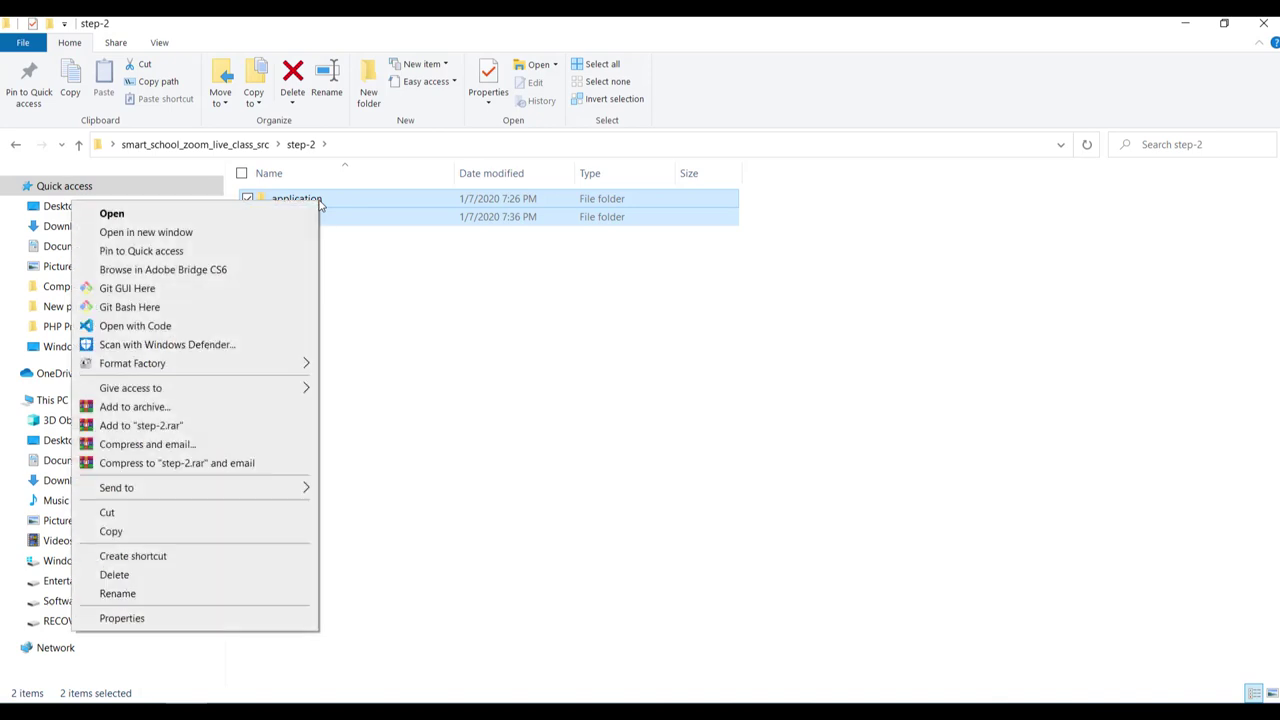
{"action": "left_click", "coordinate": [192, 530]}
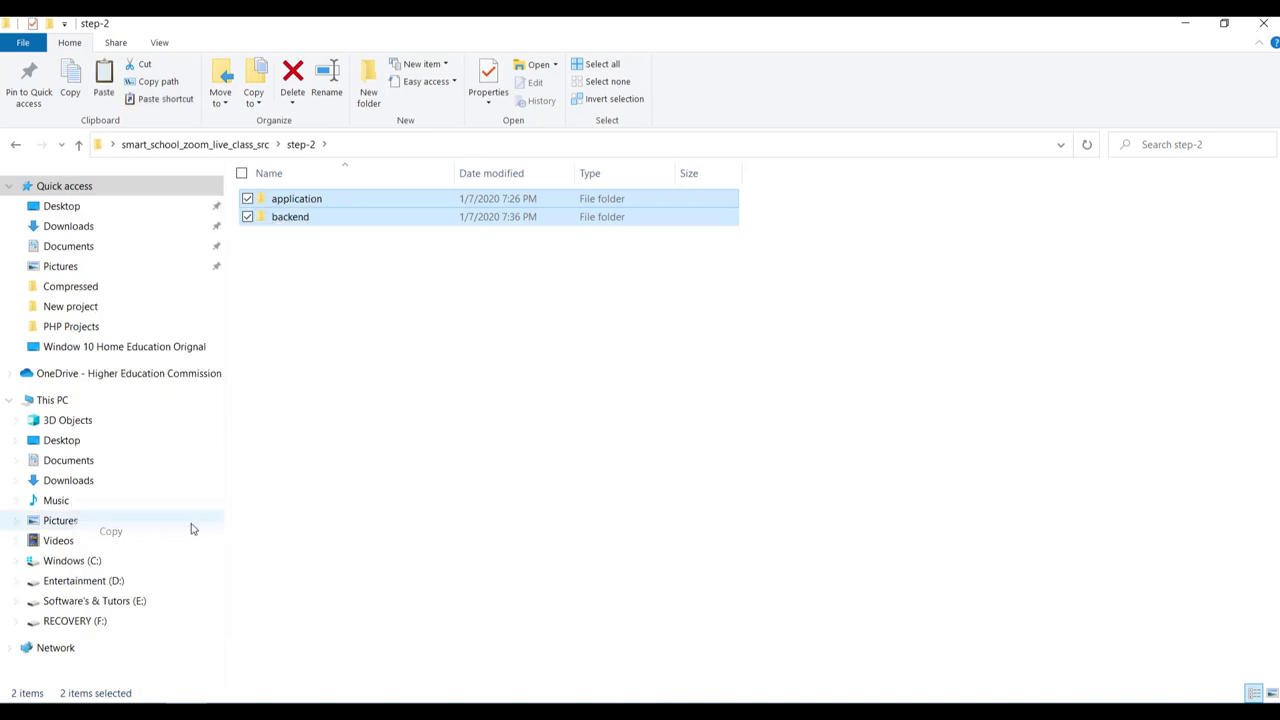
{"action": "left_click", "coordinate": [128, 560]}
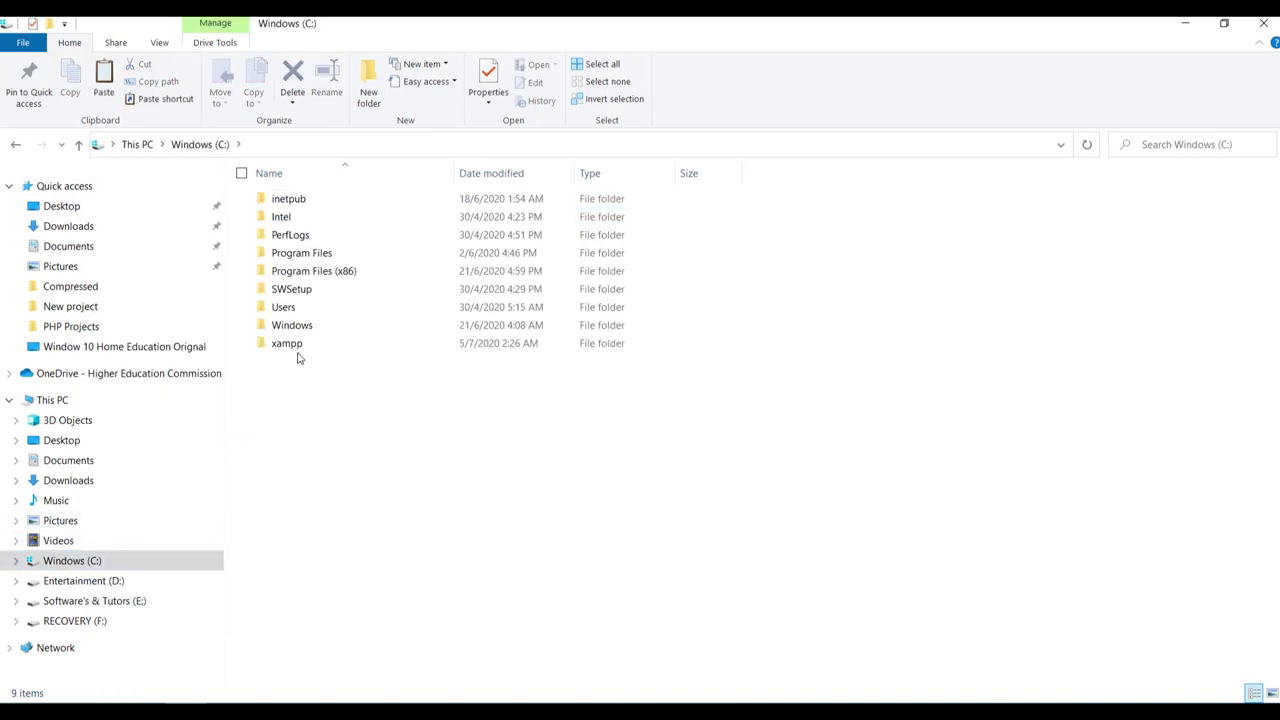
Paste application and backend into C:\xampp\htdocs\smartschool, replacing the existing files
{"action": "double_click", "coordinate": [312, 348]}
{"action": "double_click", "coordinate": [311, 292]}
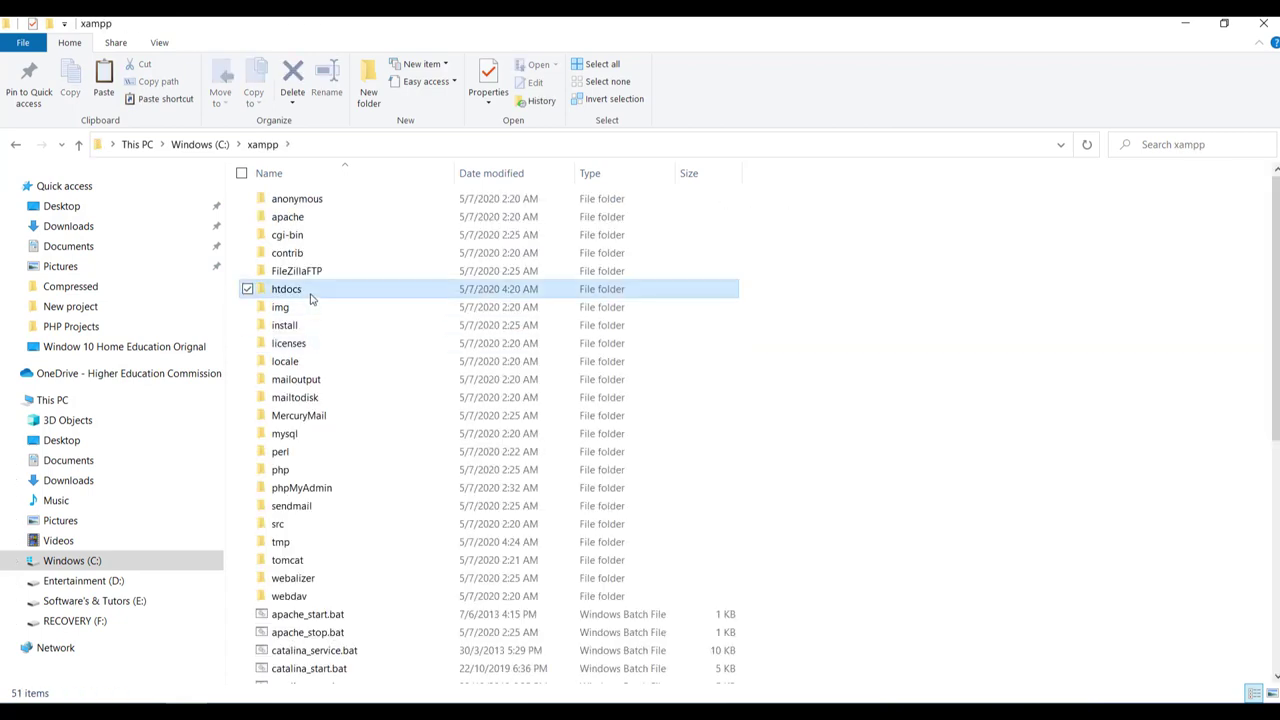
{"action": "double_click", "coordinate": [323, 293]}
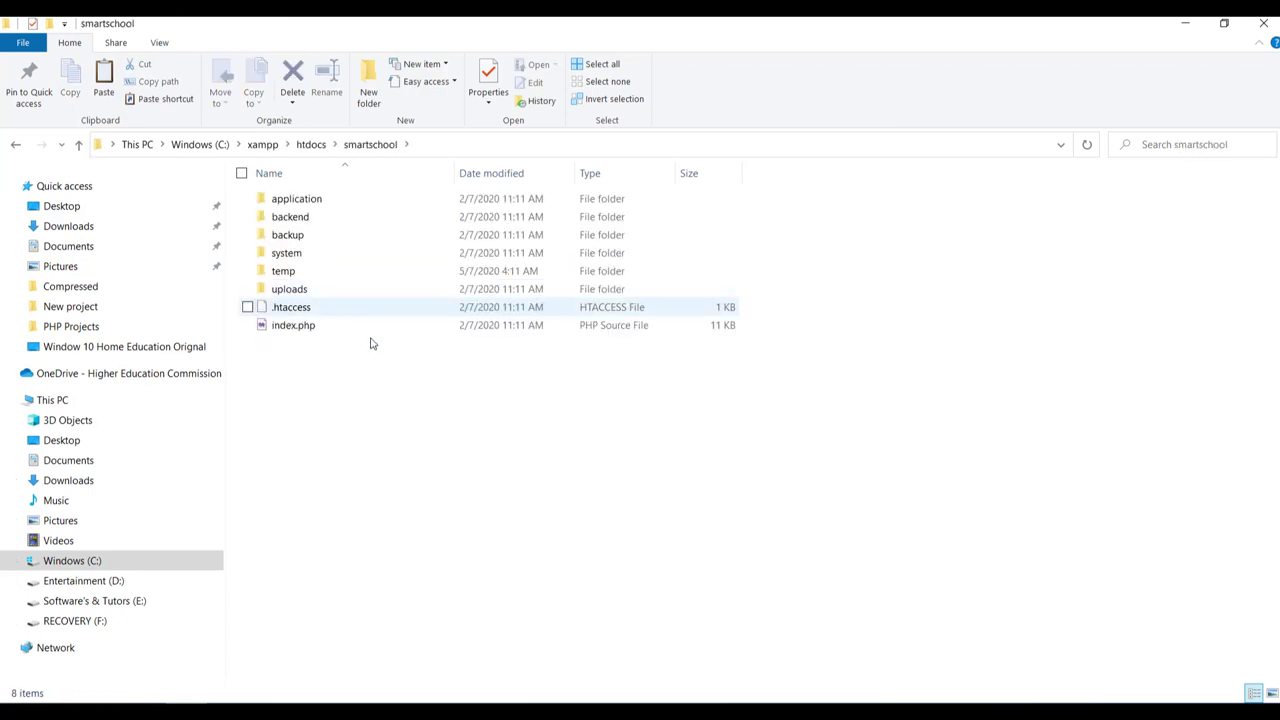
{"action": "right_click", "coordinate": [360, 408]}
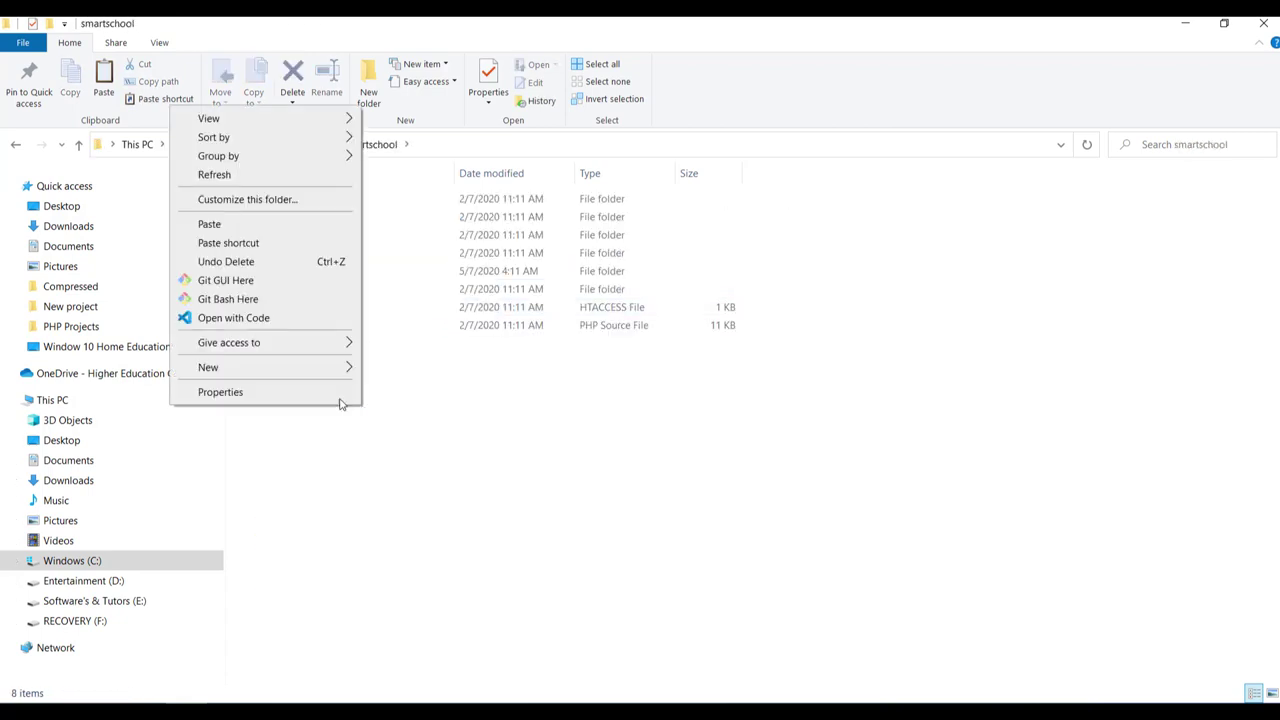
{"action": "left_click", "coordinate": [205, 224]}
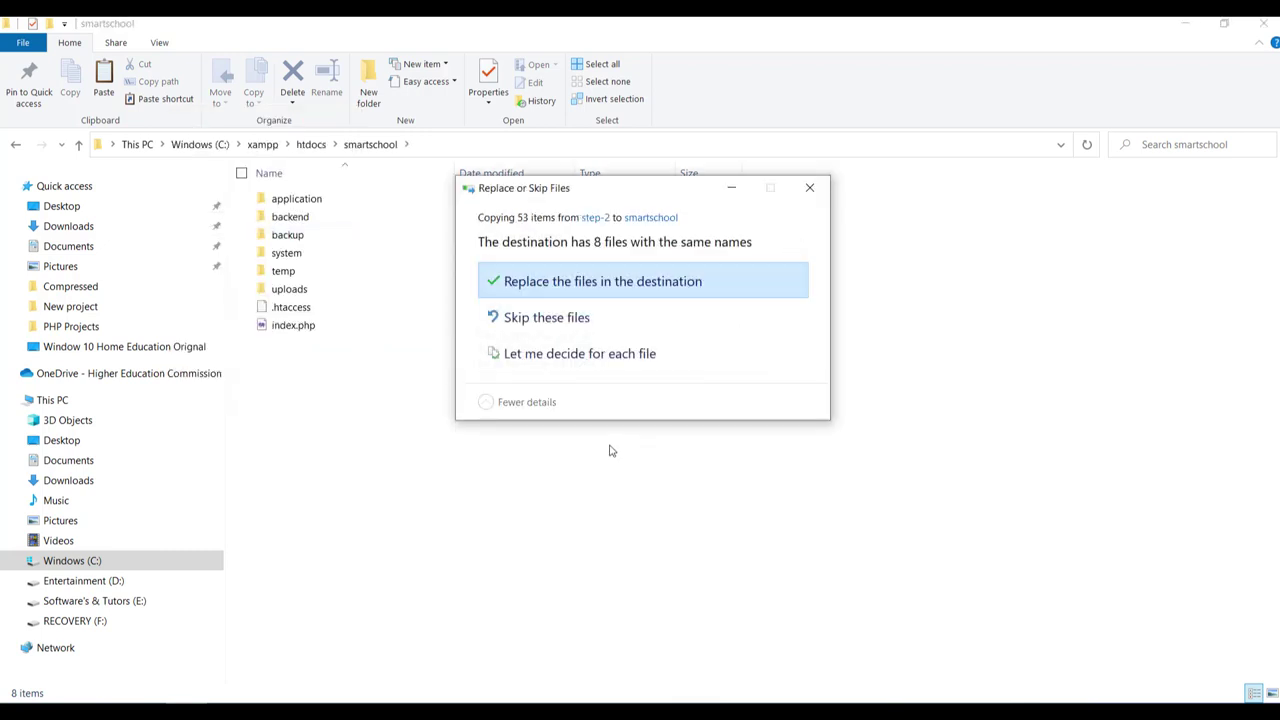
{"action": "left_click", "coordinate": [620, 284]}
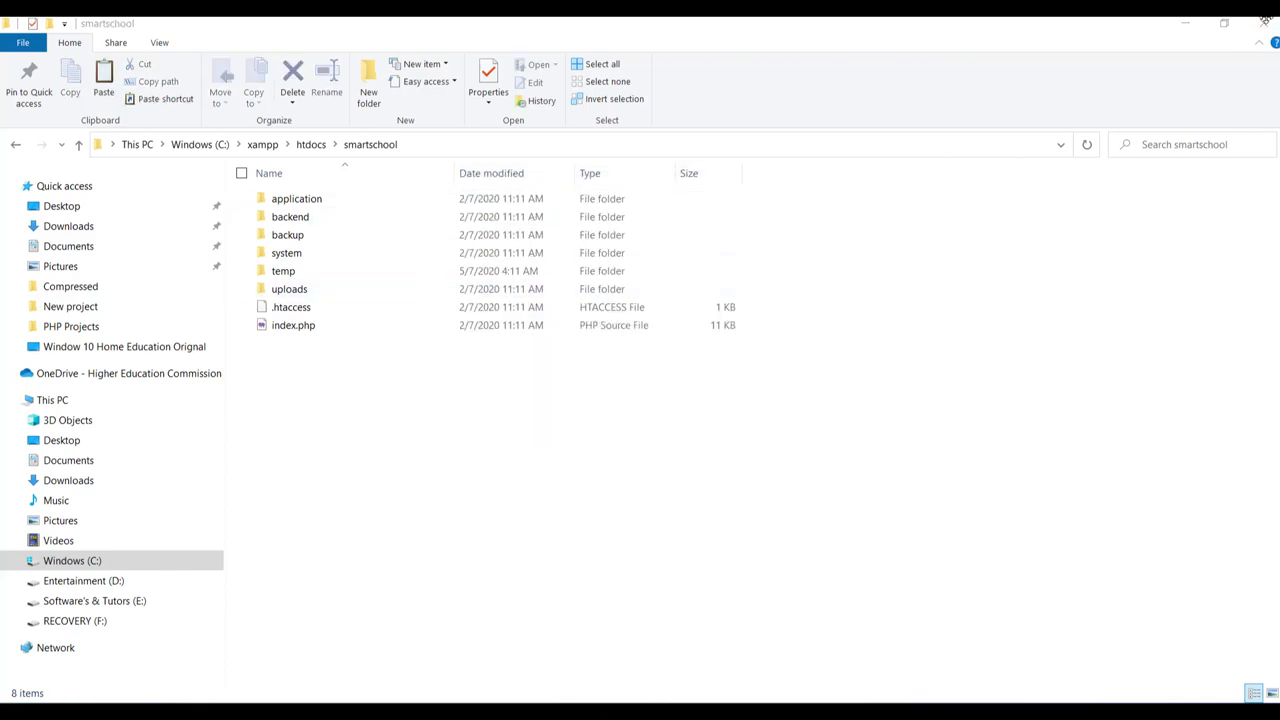
{"action": "left_click", "coordinate": [1263, 27]}
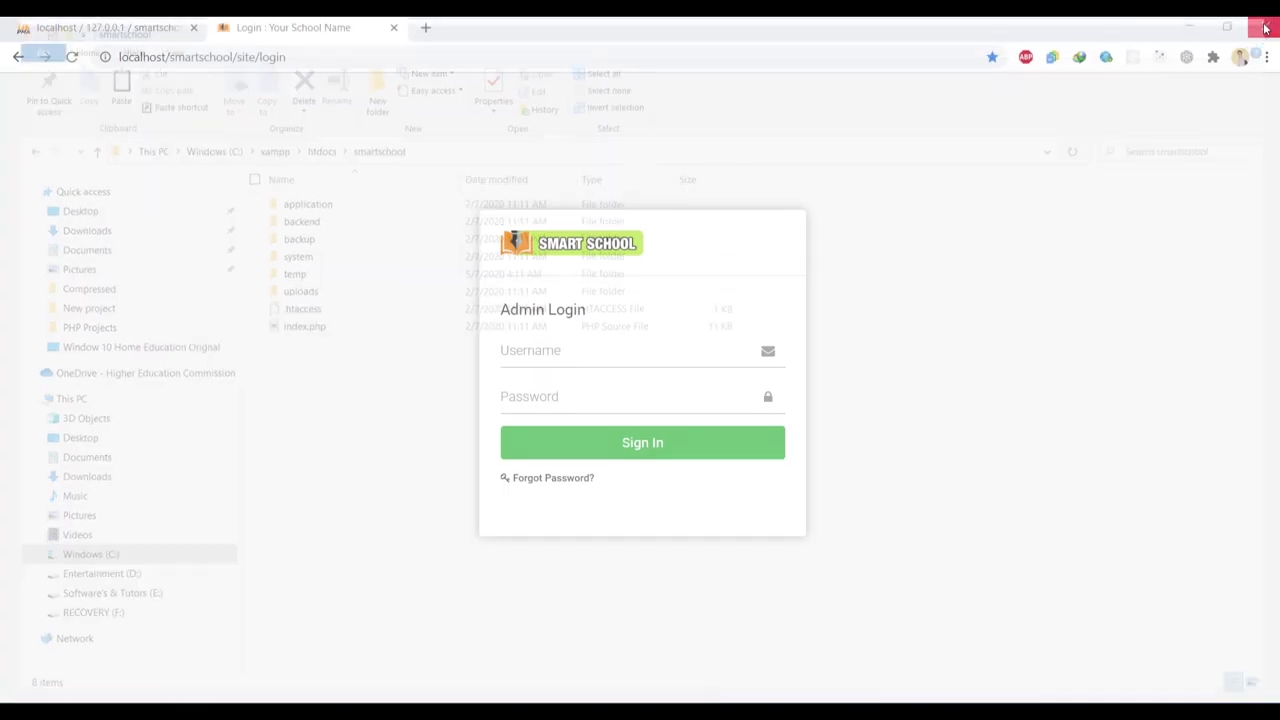
Sign in to Smart School with the super admin's e-mail and password
{"action": "left_click", "coordinate": [563, 356]}
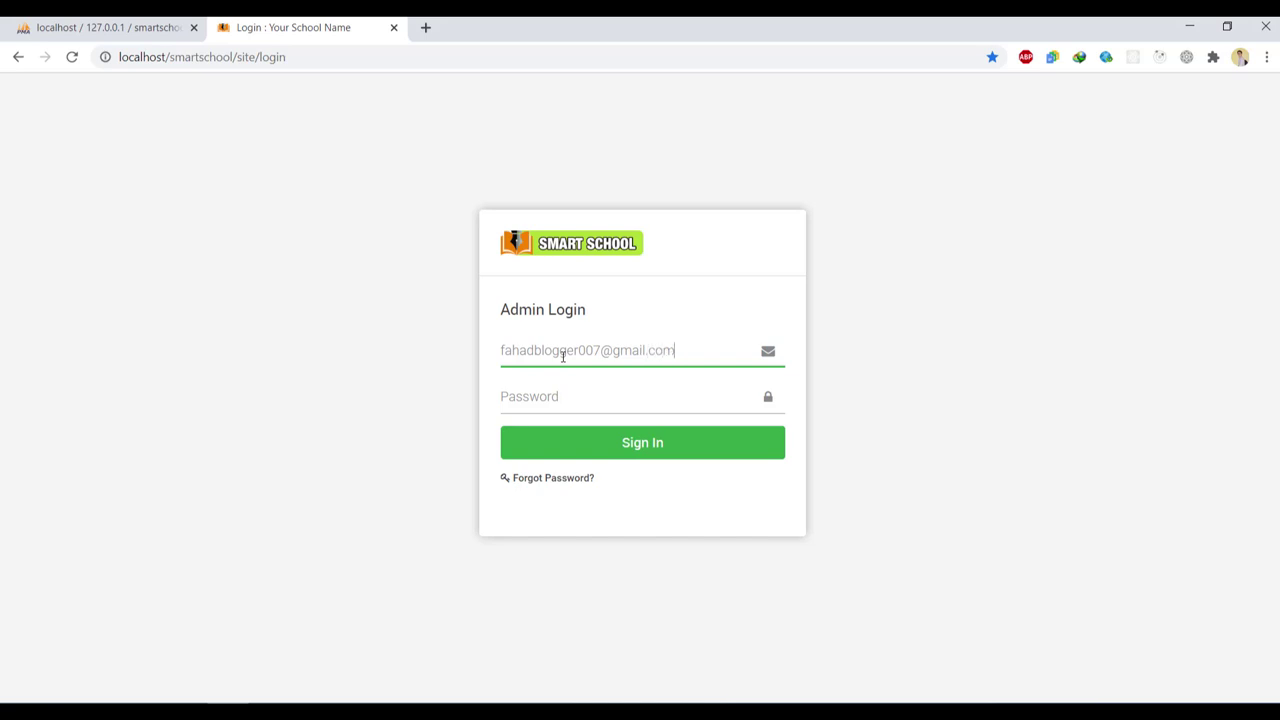
{"action": "key", "text": "Tab"}
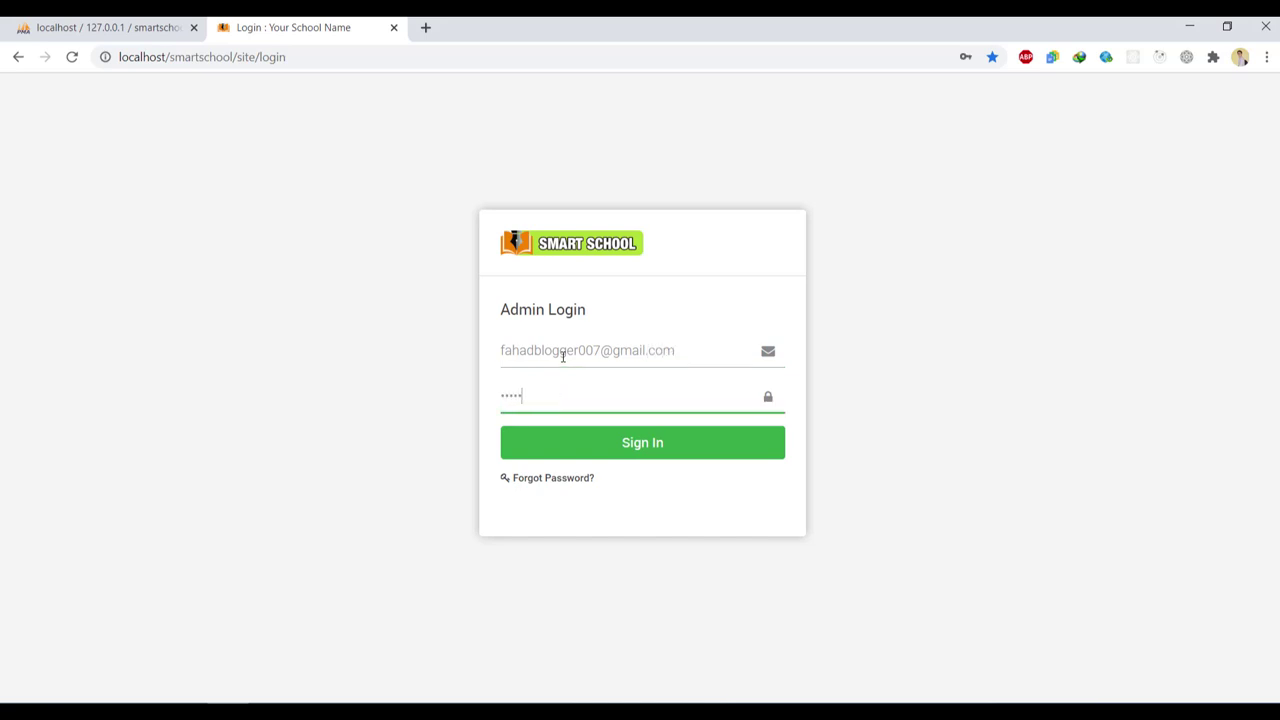
{"action": "left_click", "coordinate": [622, 435]}
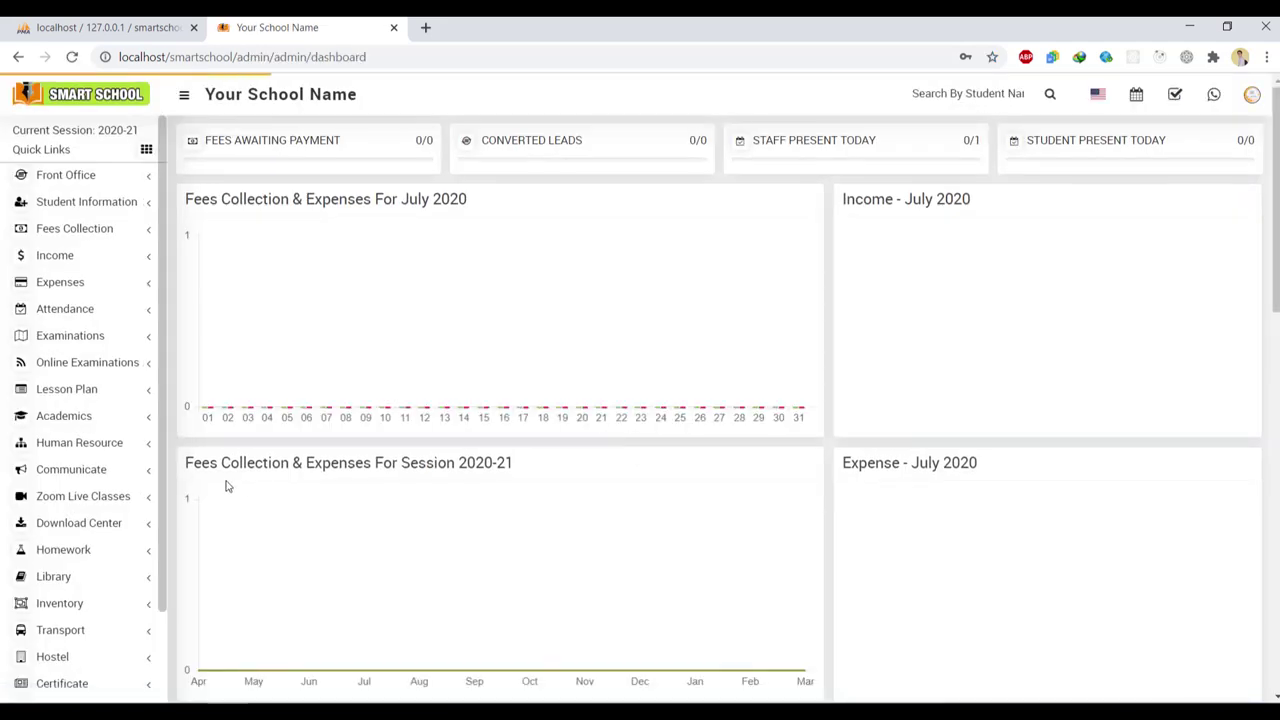
Check the Zoom Setting page's API Key and API Secret fields, then view the empty Live Classes list
{"action": "left_click", "coordinate": [125, 500]}
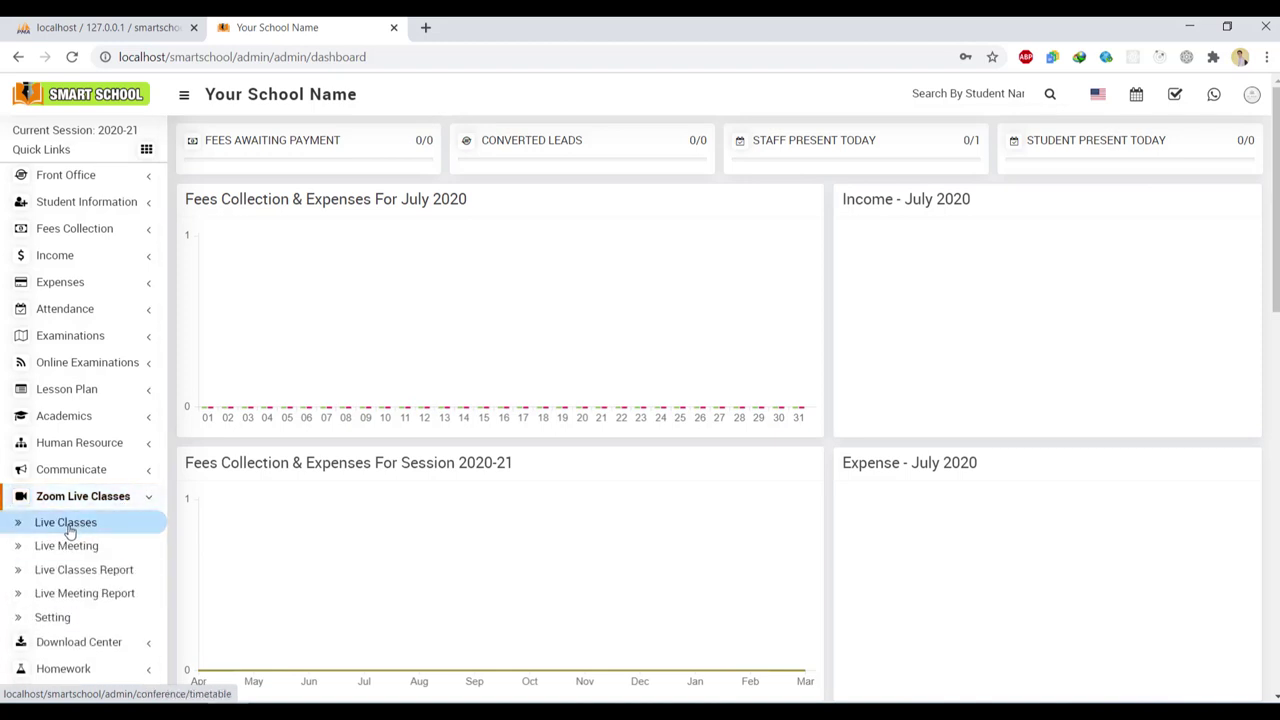
{"action": "left_click", "coordinate": [55, 618]}
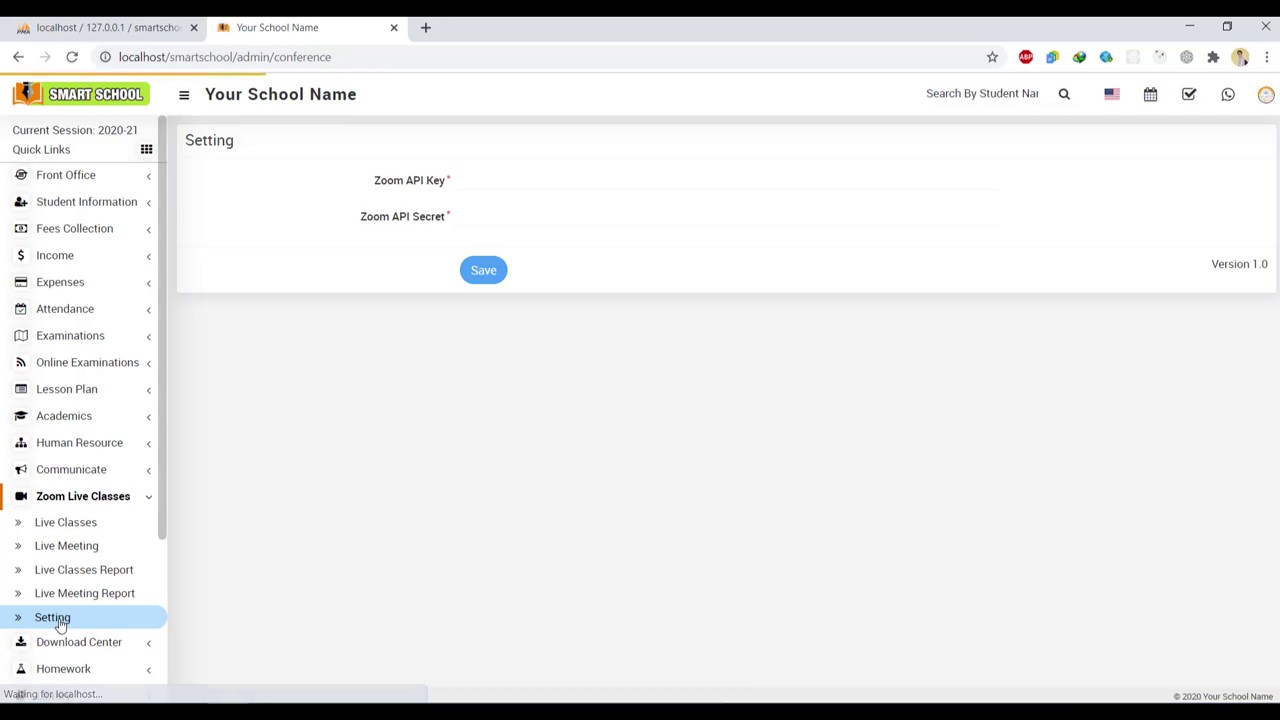
{"action": "left_click", "coordinate": [513, 176]}
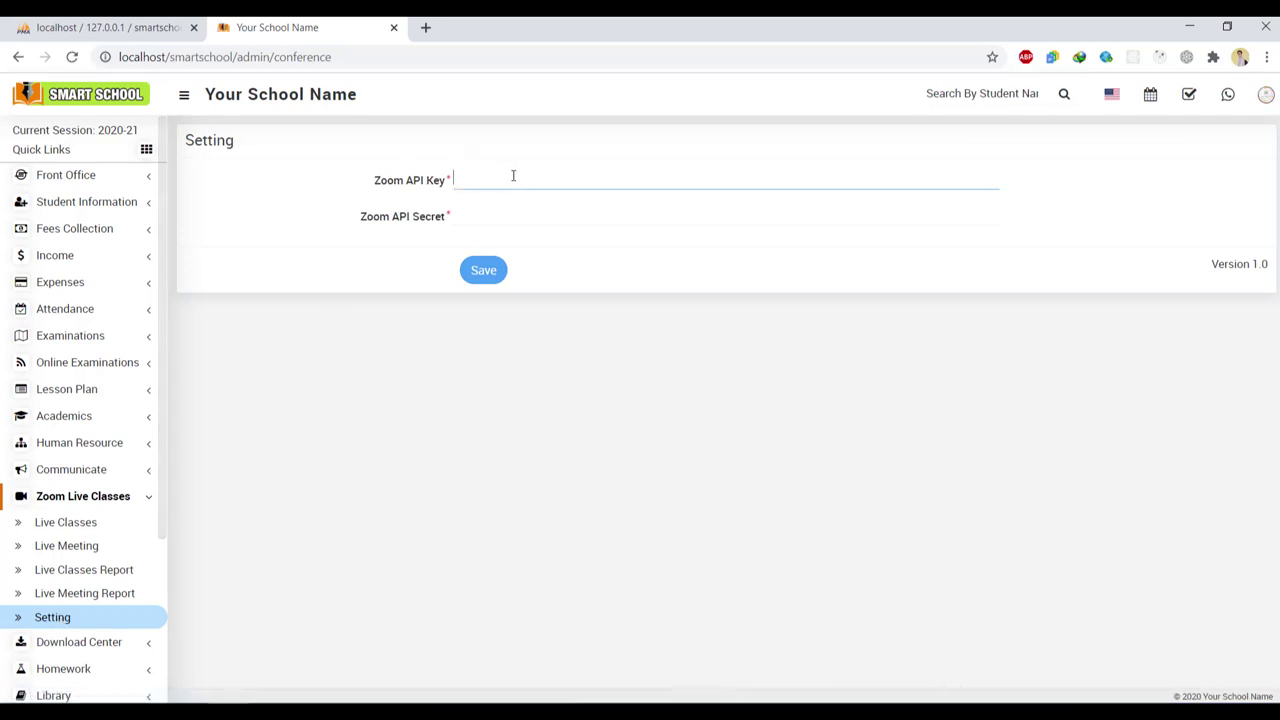
{"action": "left_click", "coordinate": [516, 226]}
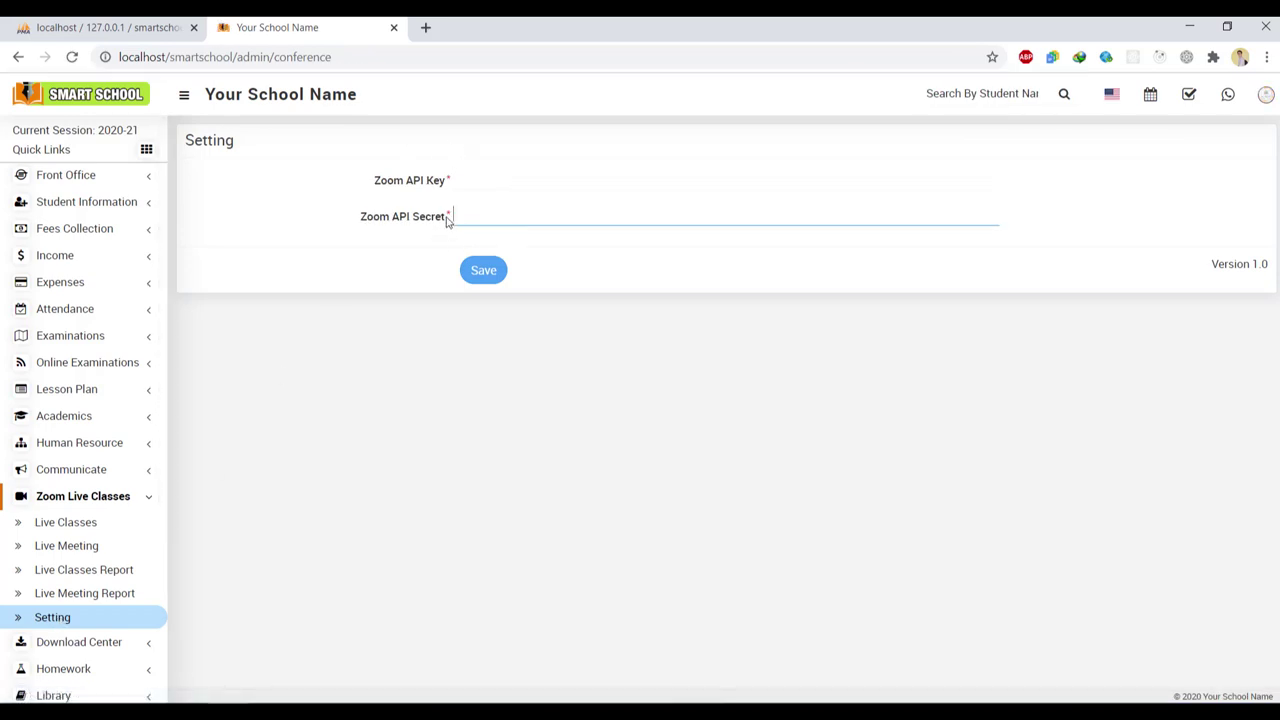
{"action": "left_click", "coordinate": [80, 524]}
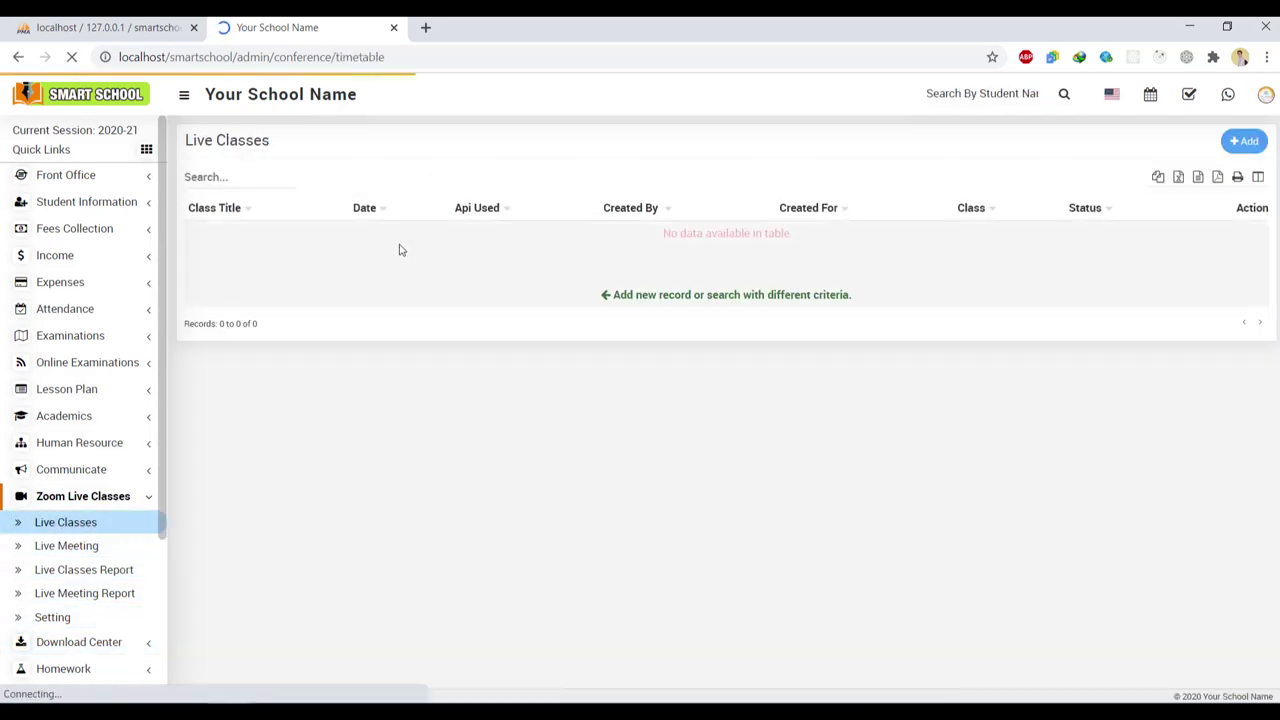
Start a new live class with role Admin, see its empty Staff list, cancel, and return to the dashboard
{"action": "left_click", "coordinate": [1243, 142]}
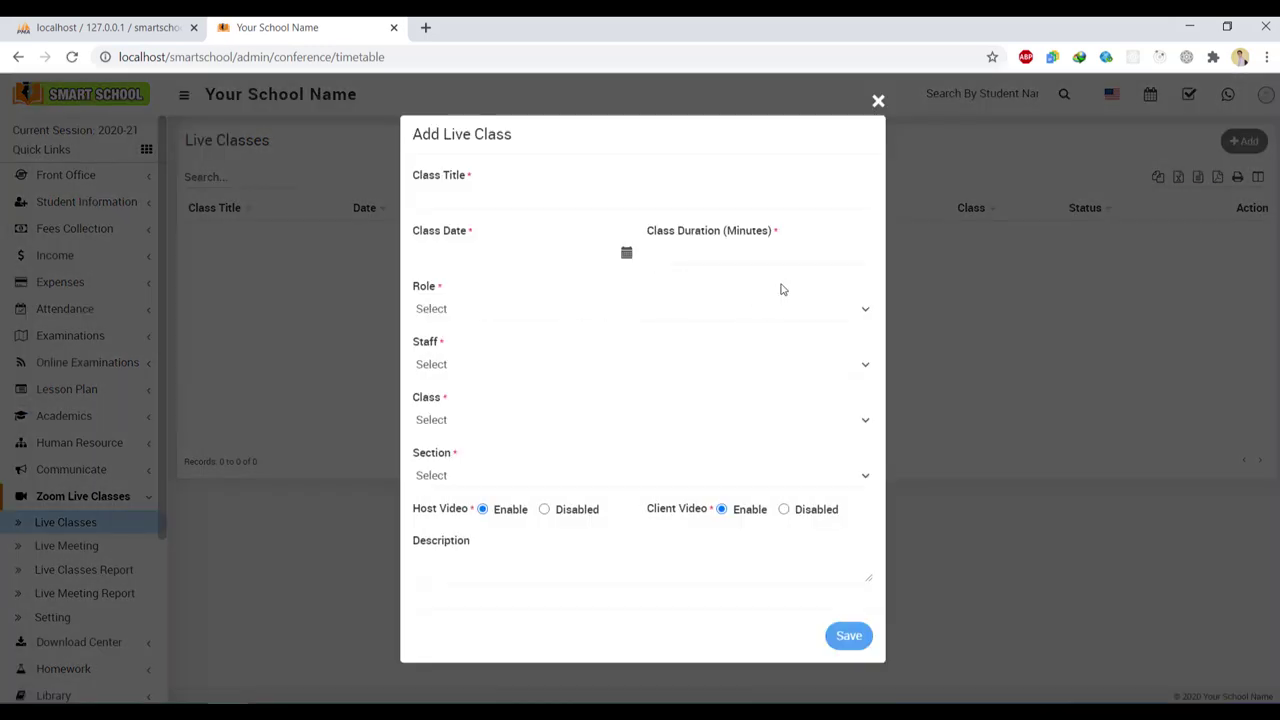
{"action": "left_click", "coordinate": [865, 312]}
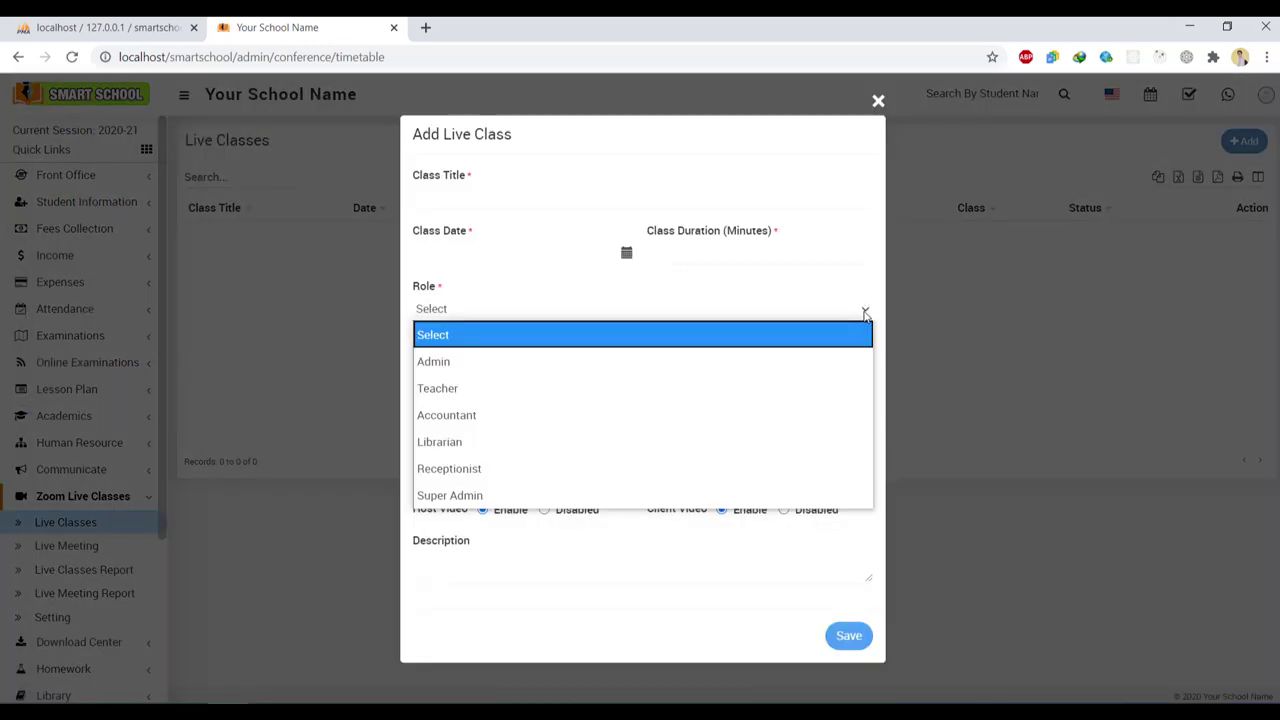
{"action": "left_click", "coordinate": [838, 361]}
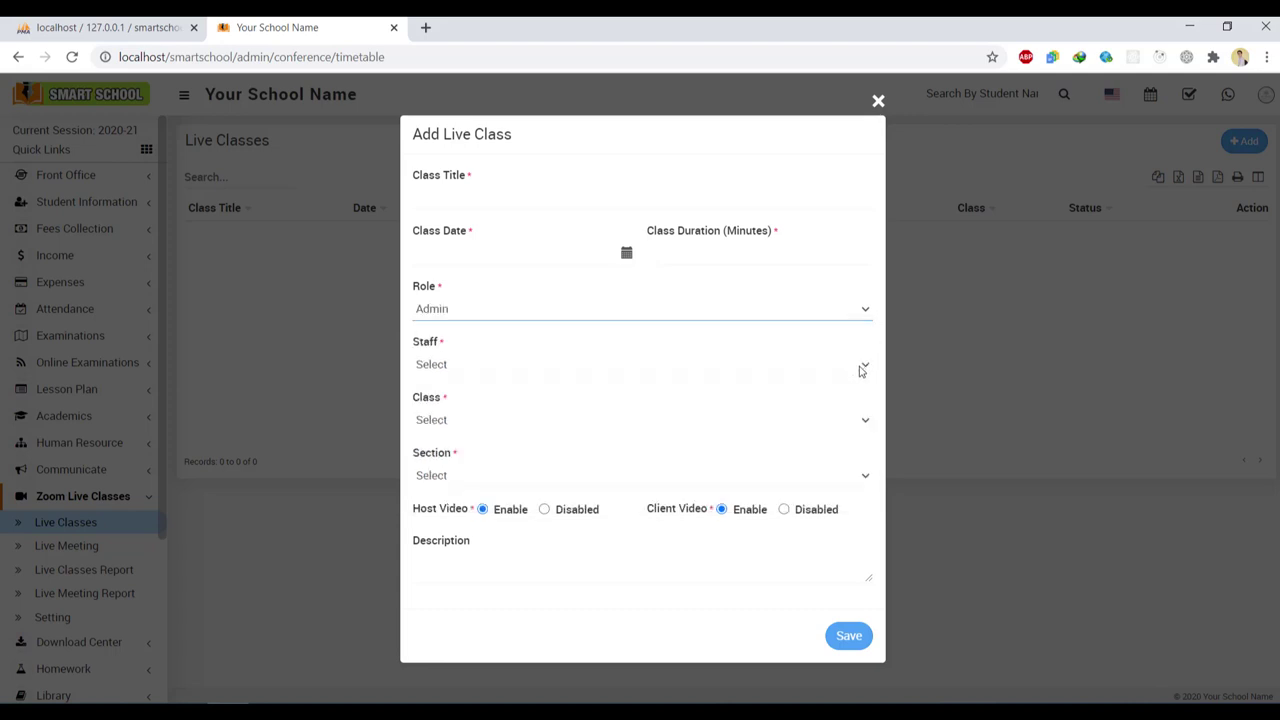
{"action": "left_click", "coordinate": [866, 368]}
{"action": "left_click", "coordinate": [866, 368]}
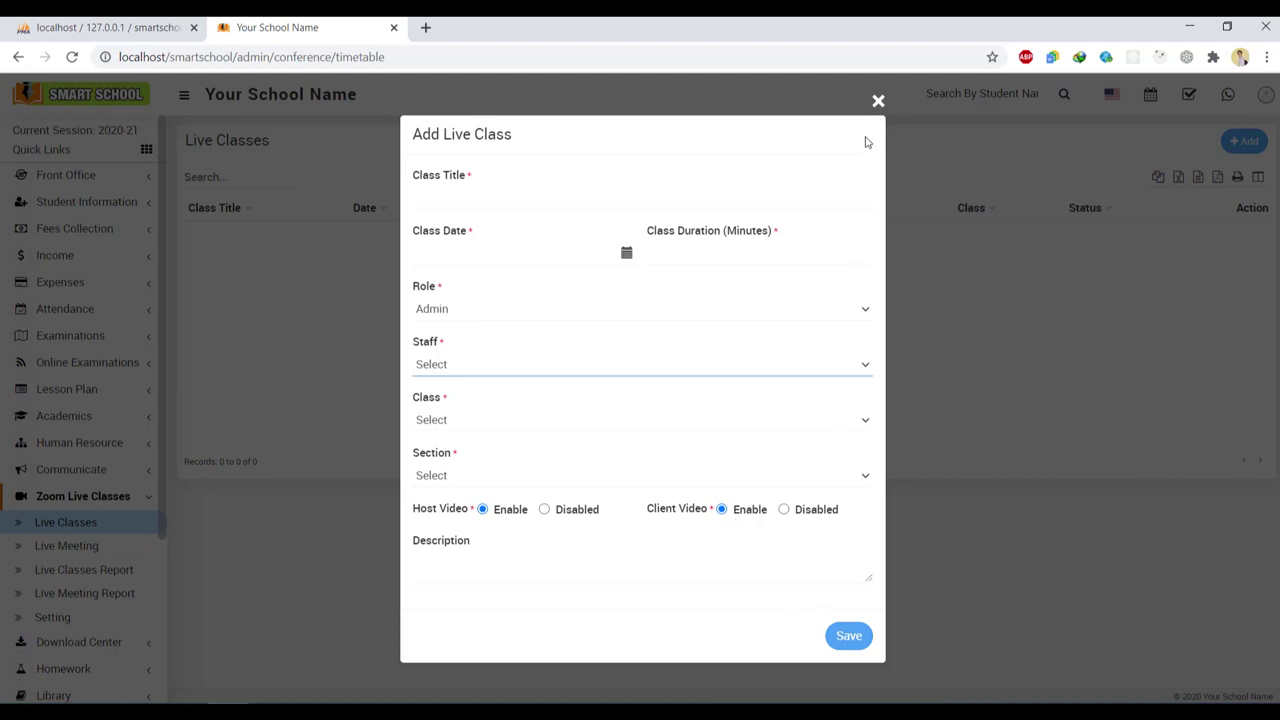
{"action": "left_click", "coordinate": [877, 106]}
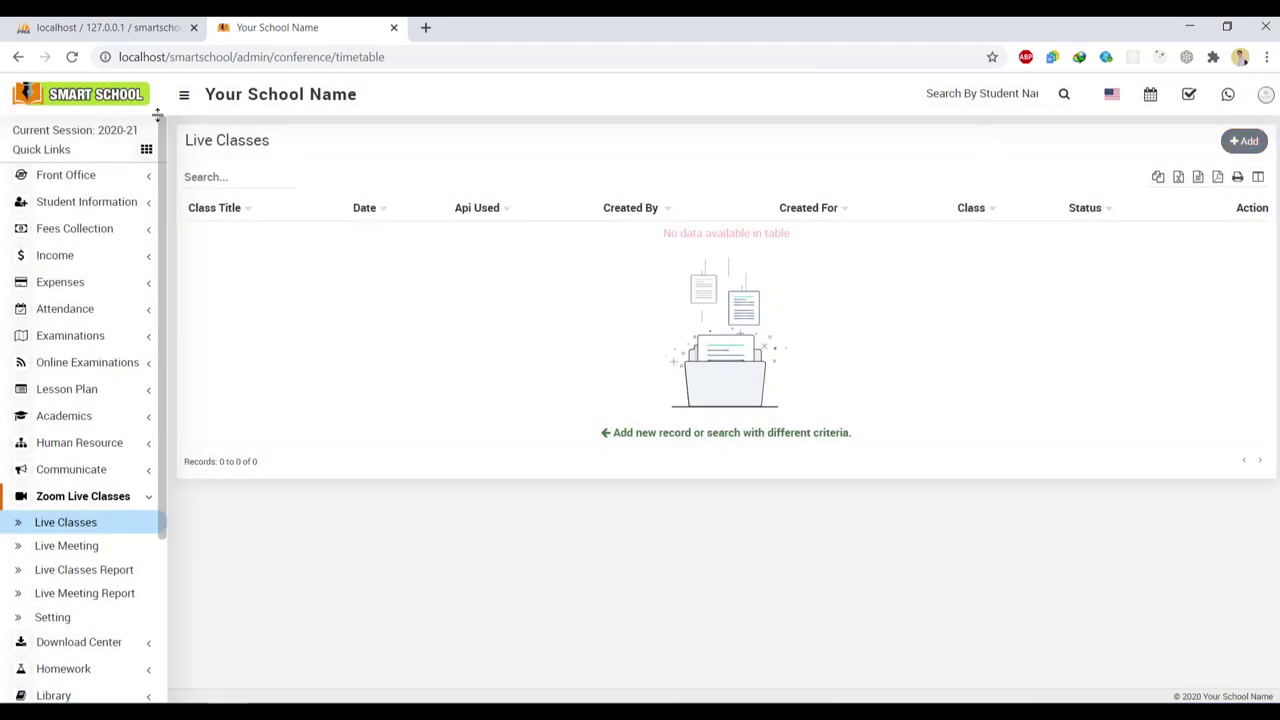
{"action": "left_click", "coordinate": [130, 105]}
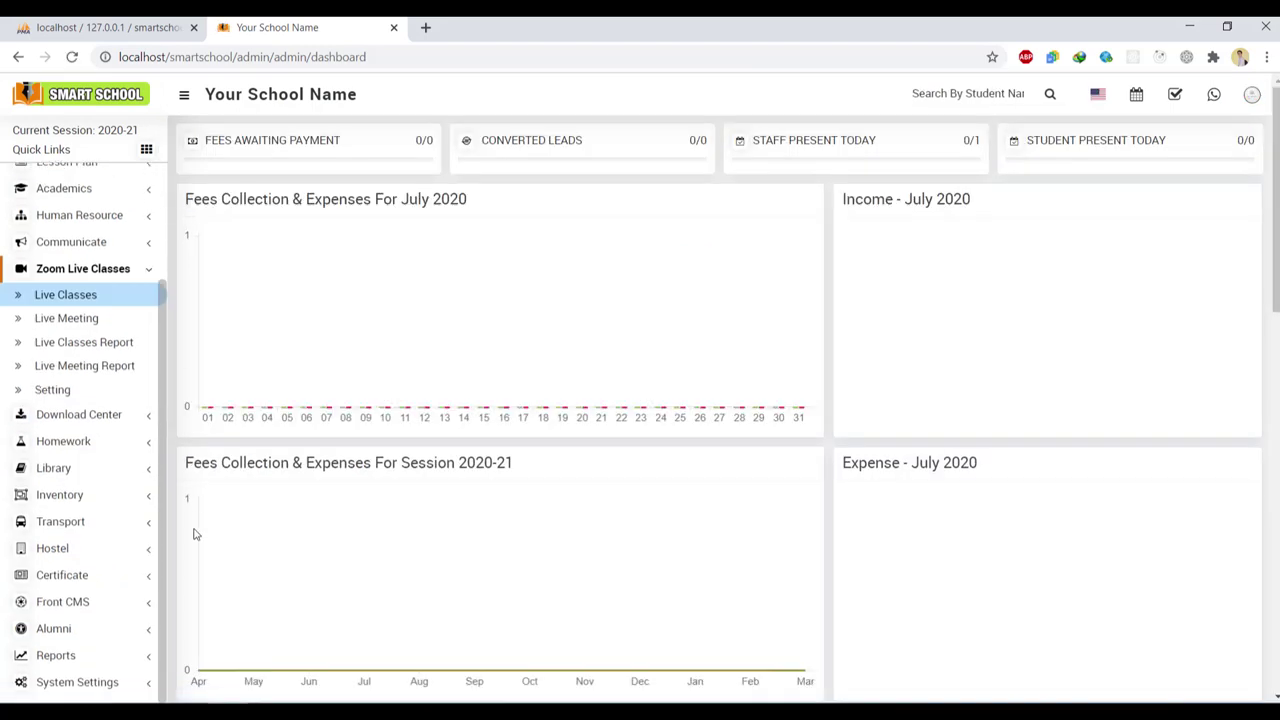
Select the red Current Theme in General Setting and save it
{"action": "left_click", "coordinate": [85, 682]}
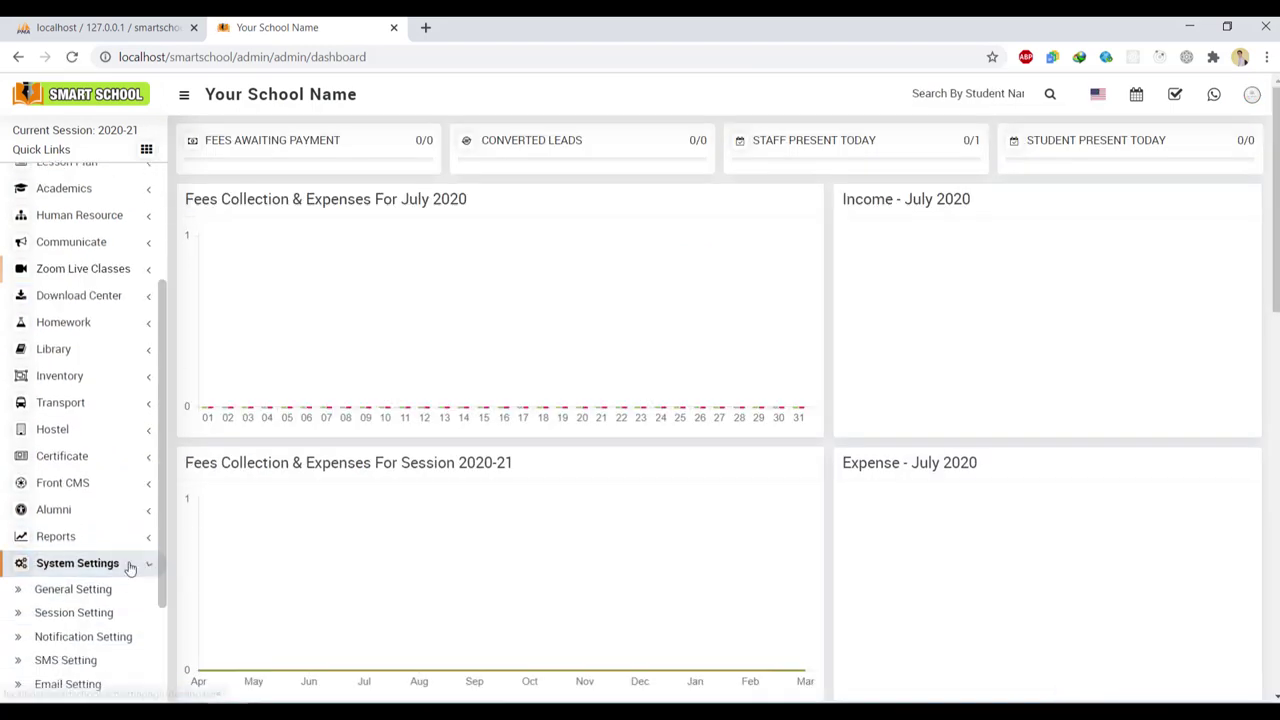
{"action": "left_click", "coordinate": [103, 590]}
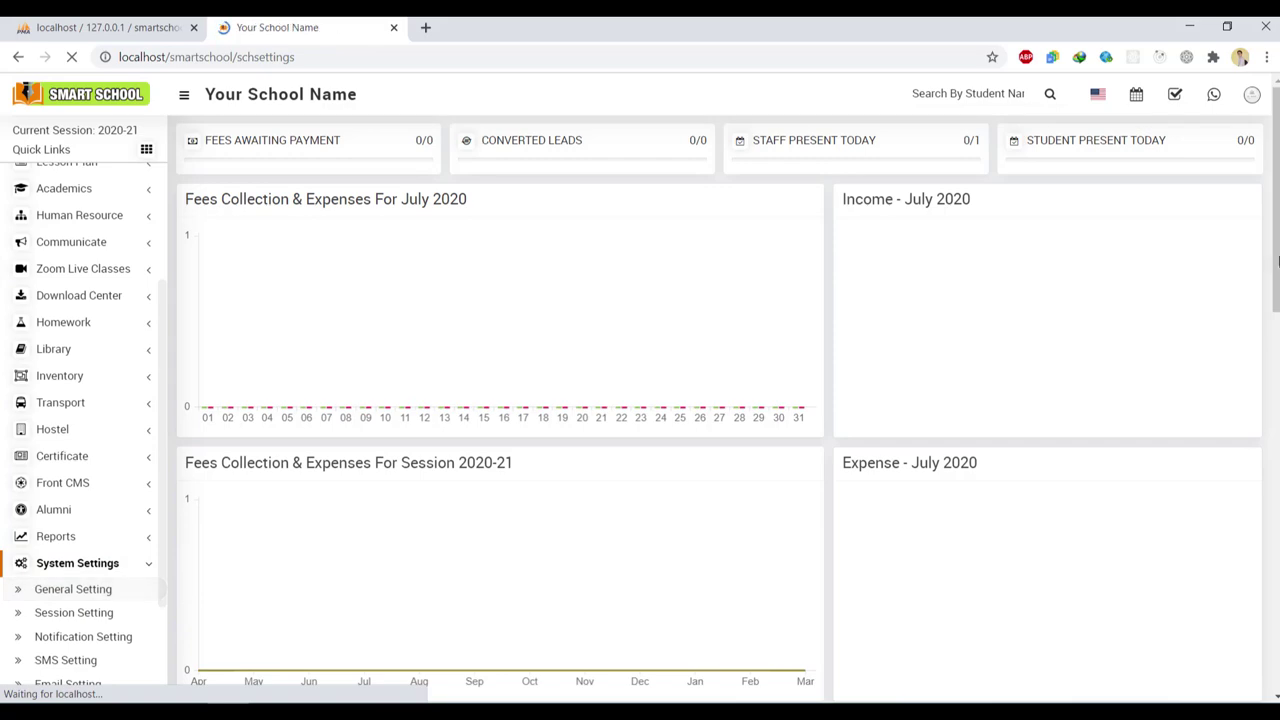
{"action": "scroll", "coordinate": [1108, 598], "scroll_direction": "down", "scroll_amount": 7}
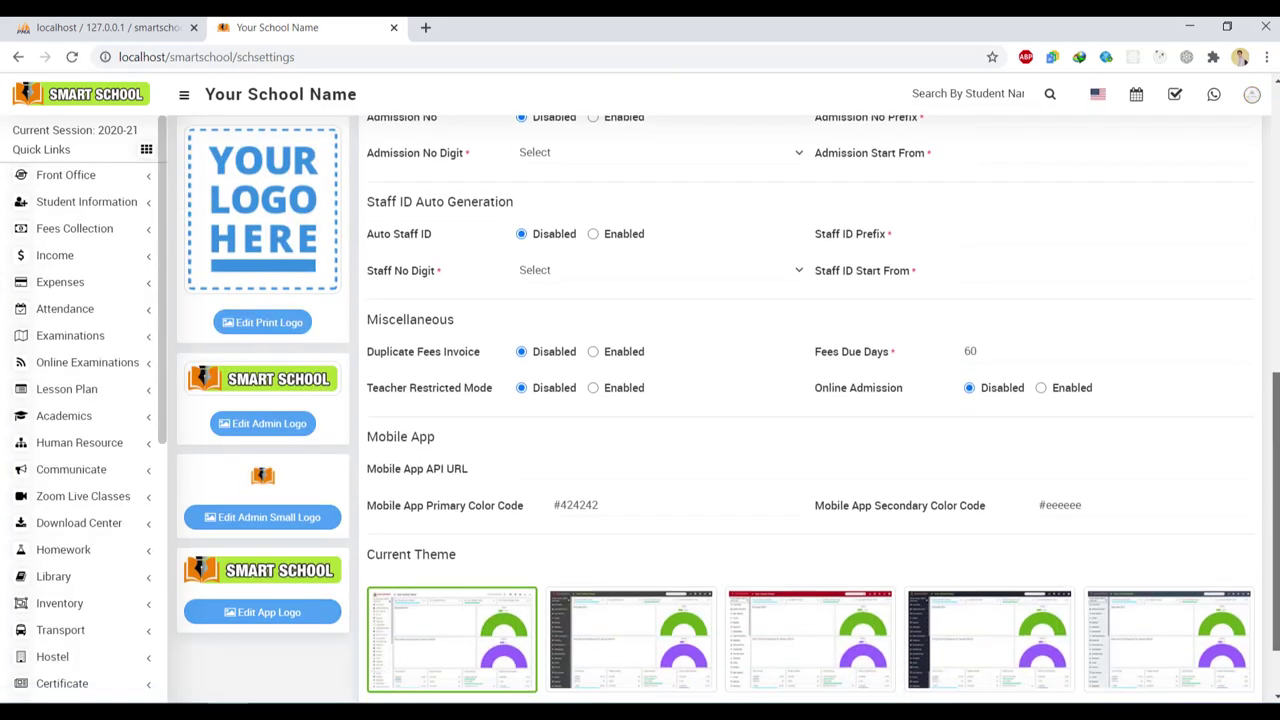
{"action": "left_click", "coordinate": [873, 600]}
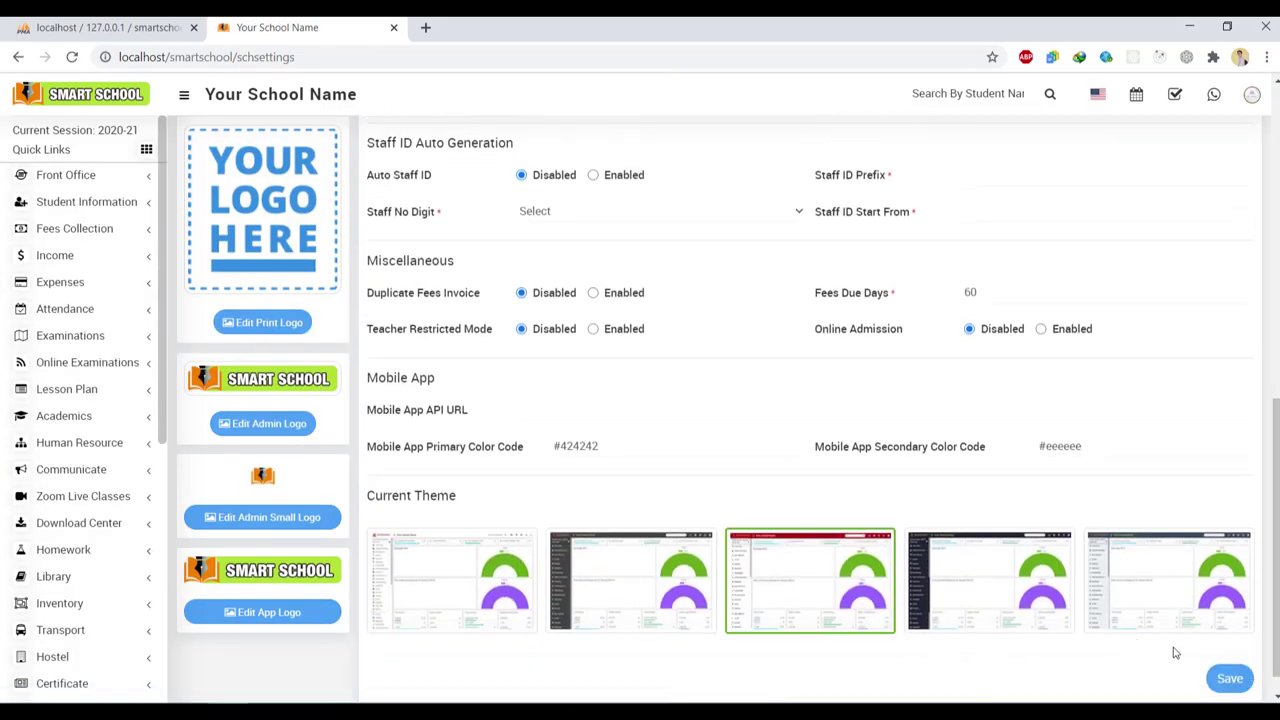
{"action": "left_click", "coordinate": [1229, 679]}
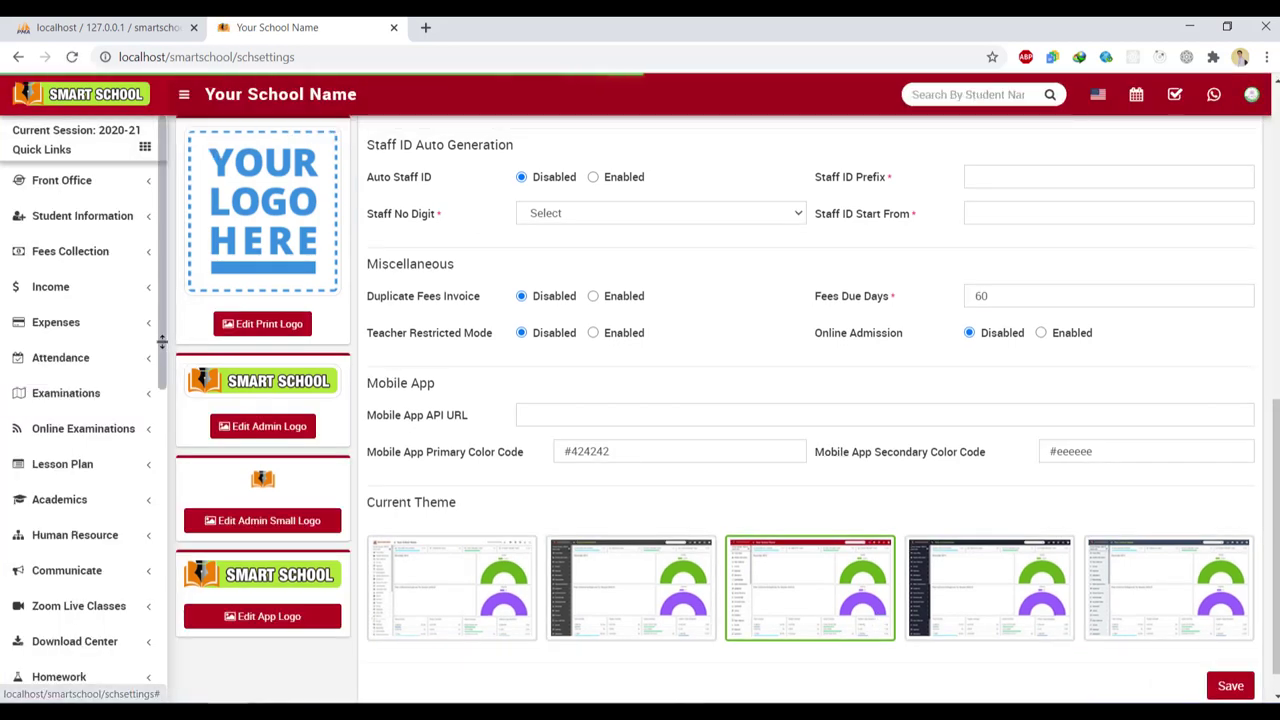
Open the empty Zoom Live Classes list
{"action": "scroll", "coordinate": [161, 342], "scroll_direction": "down", "scroll_amount": 5}
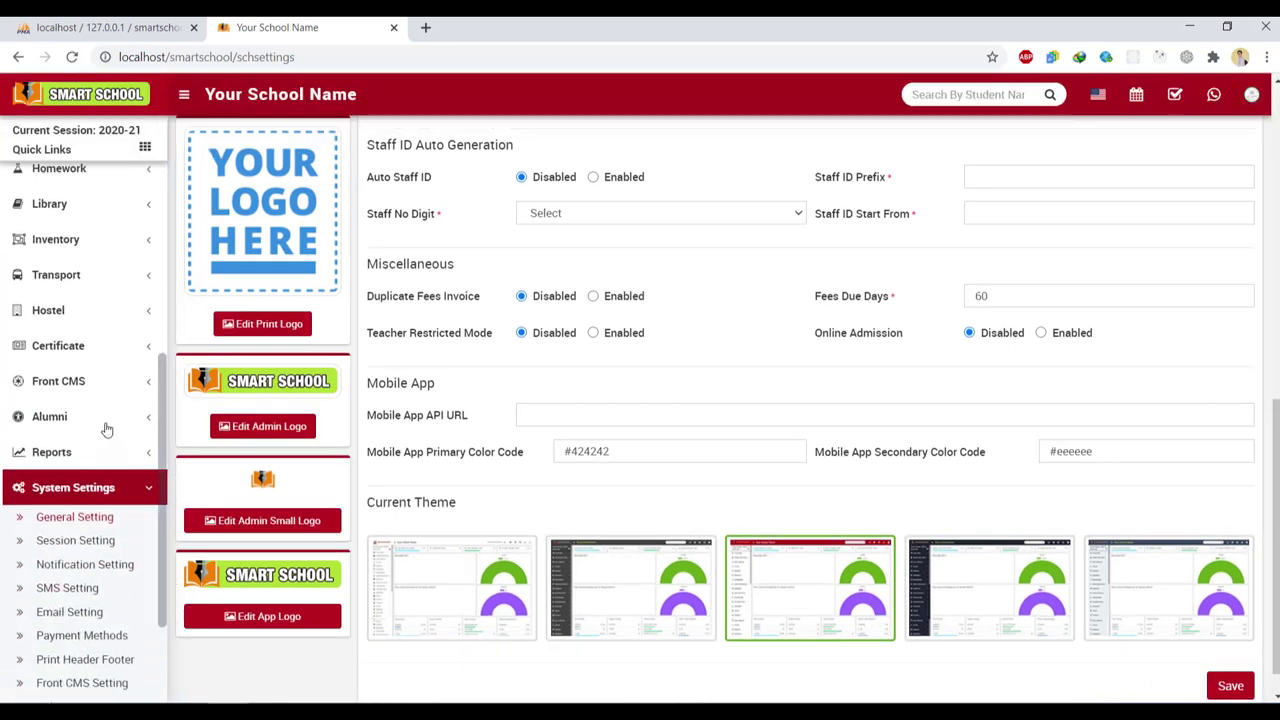
{"action": "left_click", "coordinate": [105, 485]}
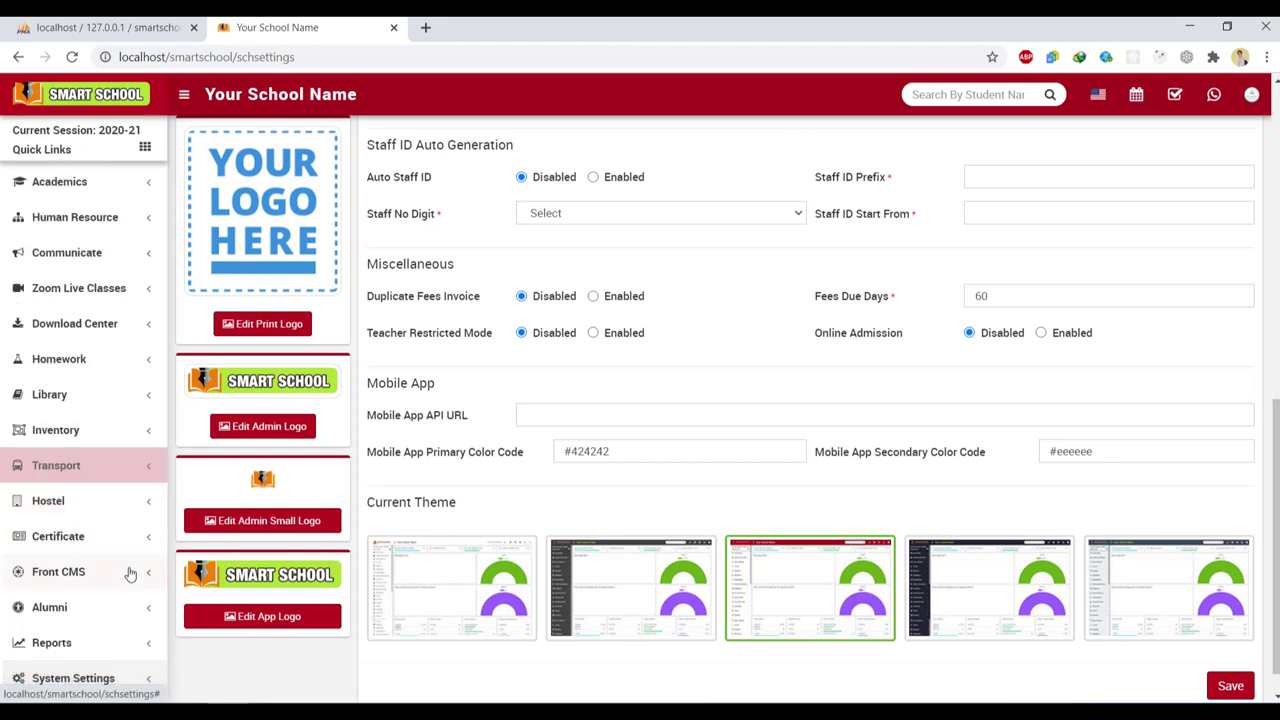
{"action": "left_click", "coordinate": [128, 290]}
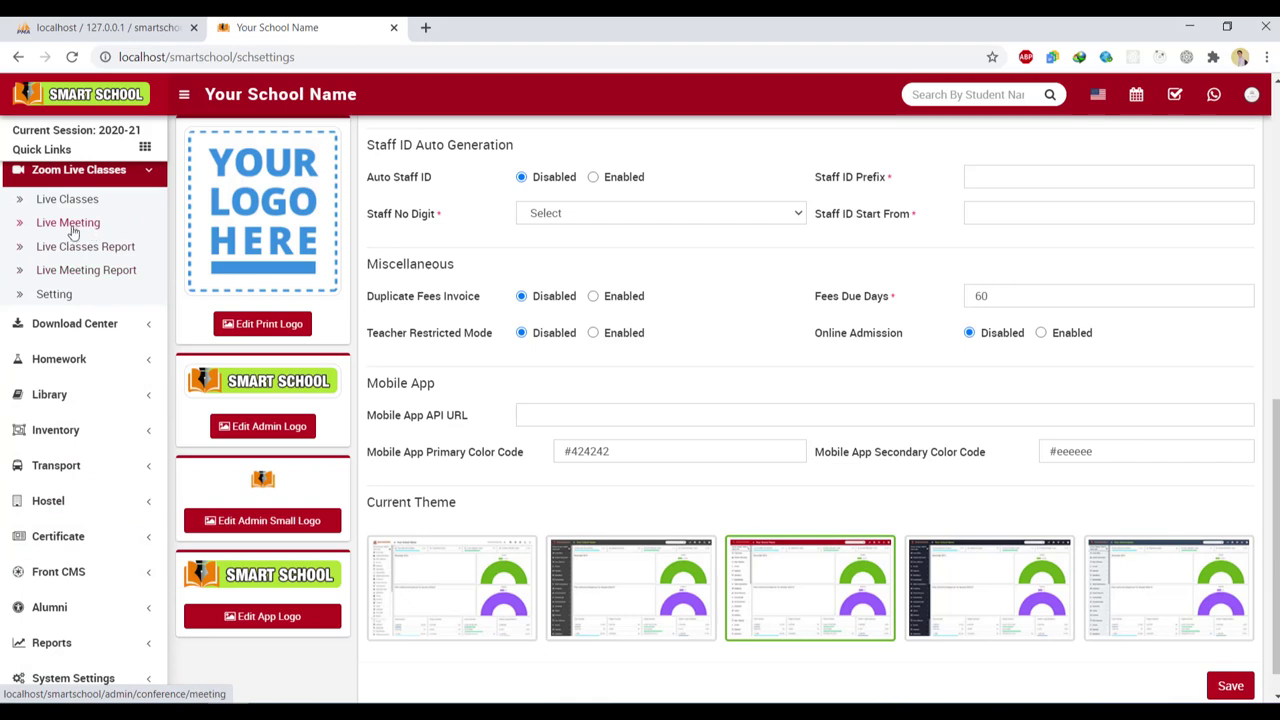
{"action": "left_click", "coordinate": [83, 202]}
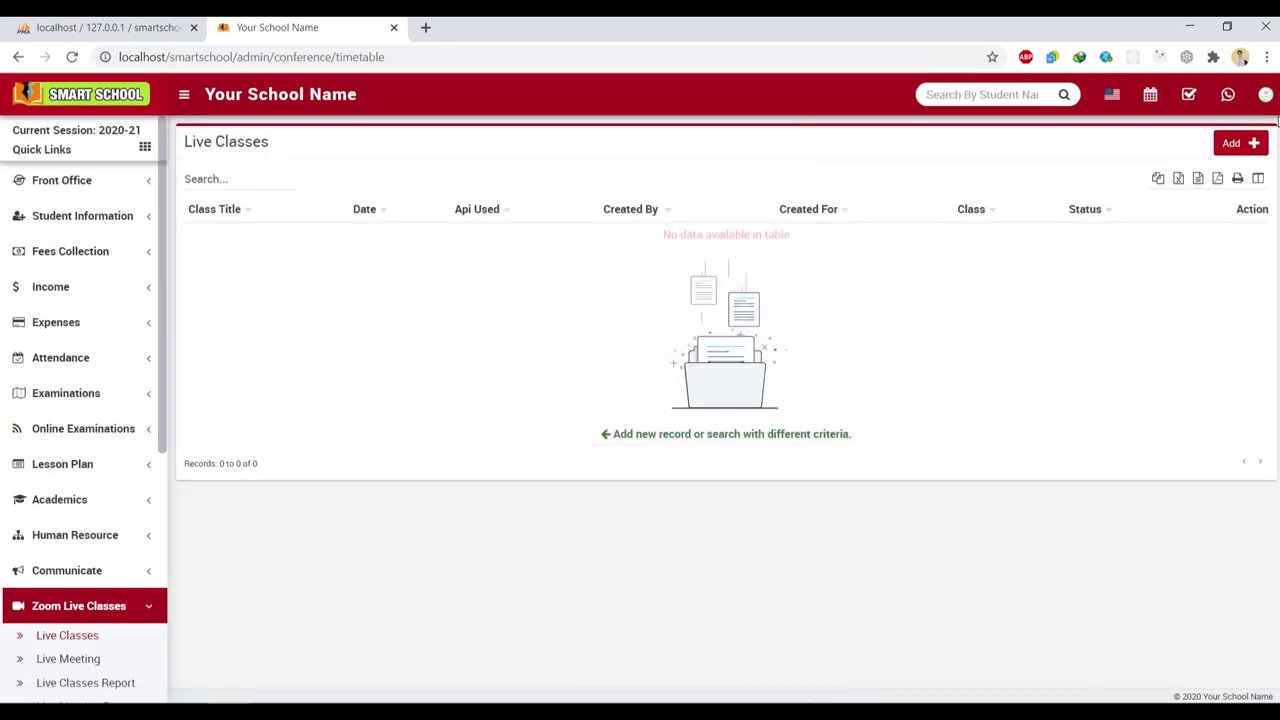
Open and close the Add live class form, then open the Live Classes Report
{"action": "left_click", "coordinate": [1254, 146]}
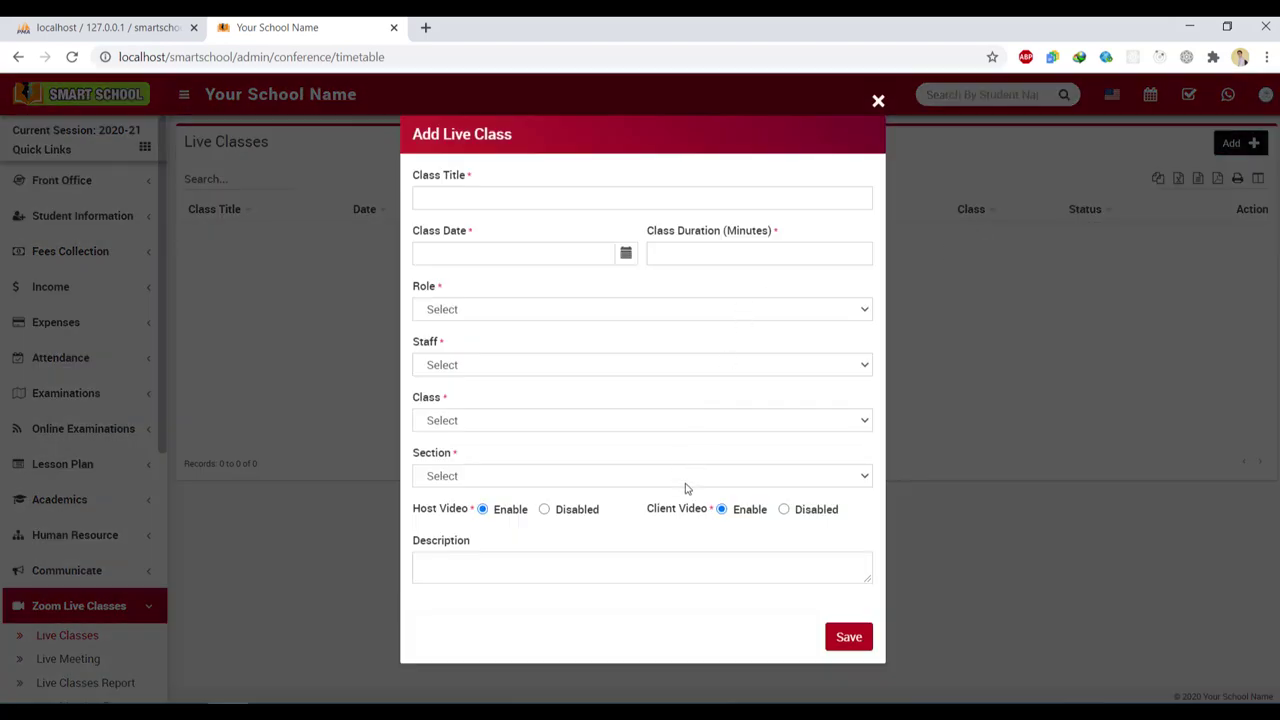
{"action": "left_click", "coordinate": [880, 102]}
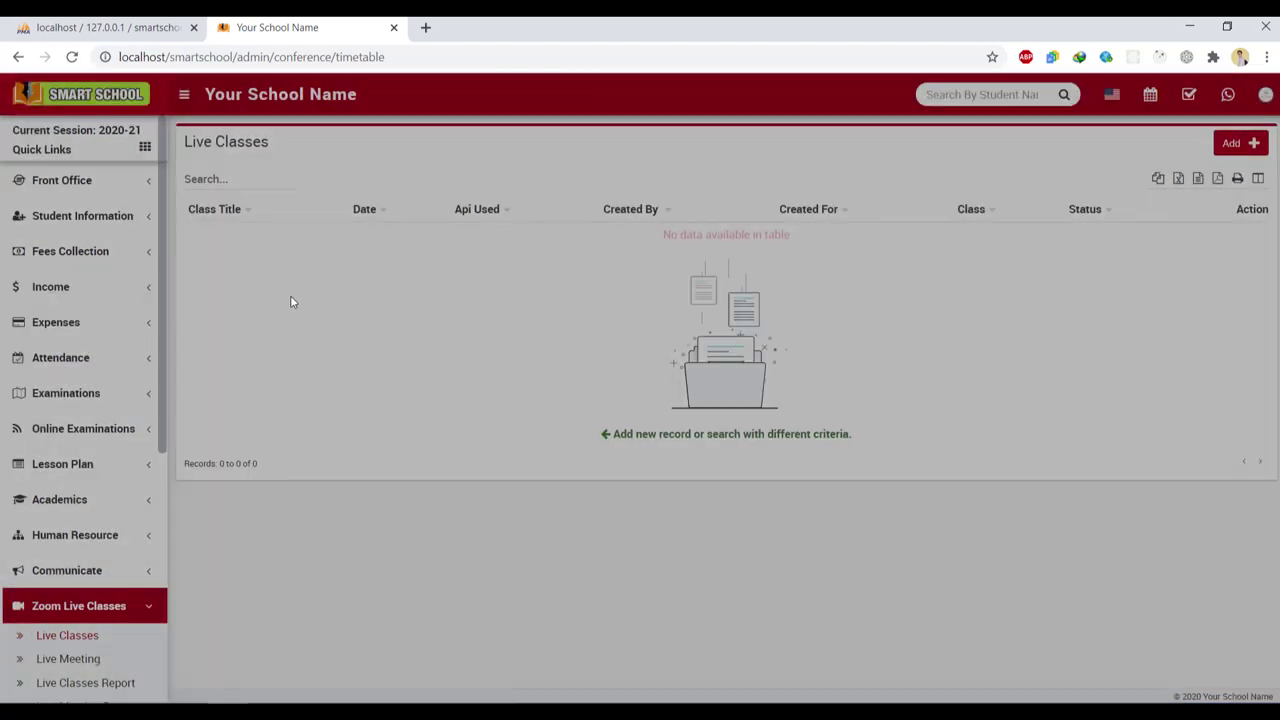
{"action": "left_click", "coordinate": [95, 686]}
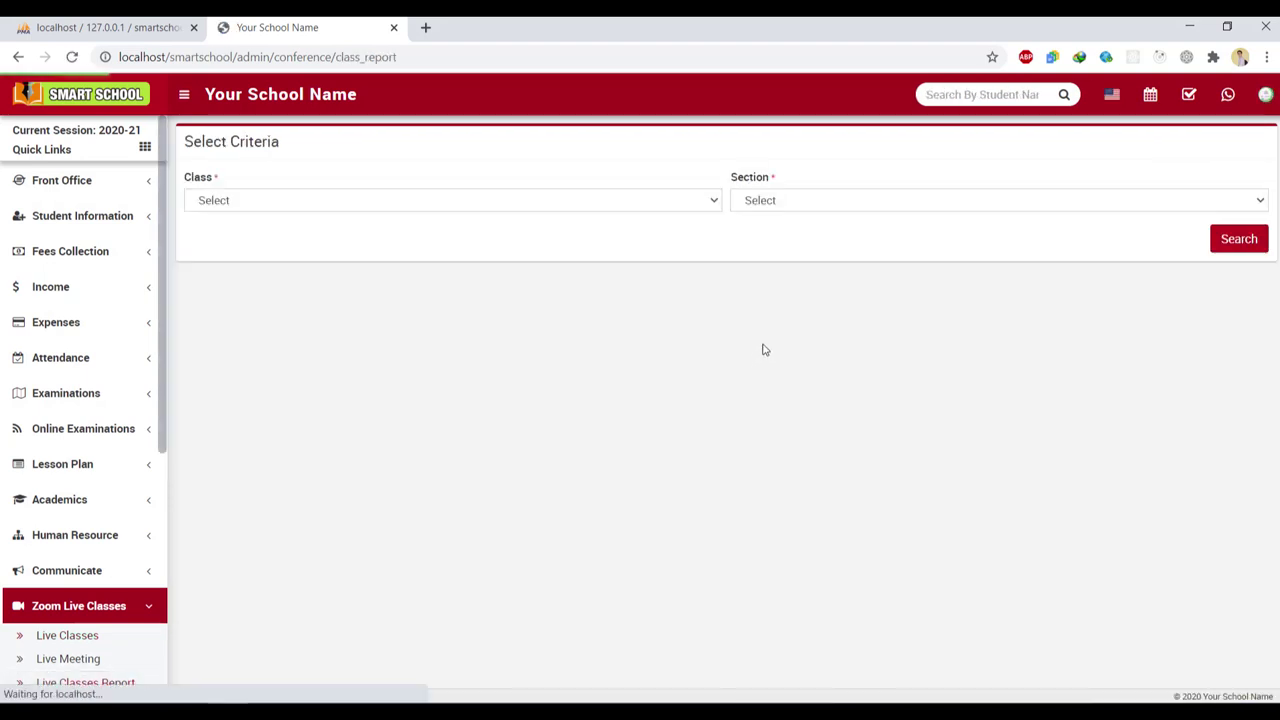
Check the report's empty Class and Section lists, then log out of the admin account
{"action": "left_click", "coordinate": [679, 206]}
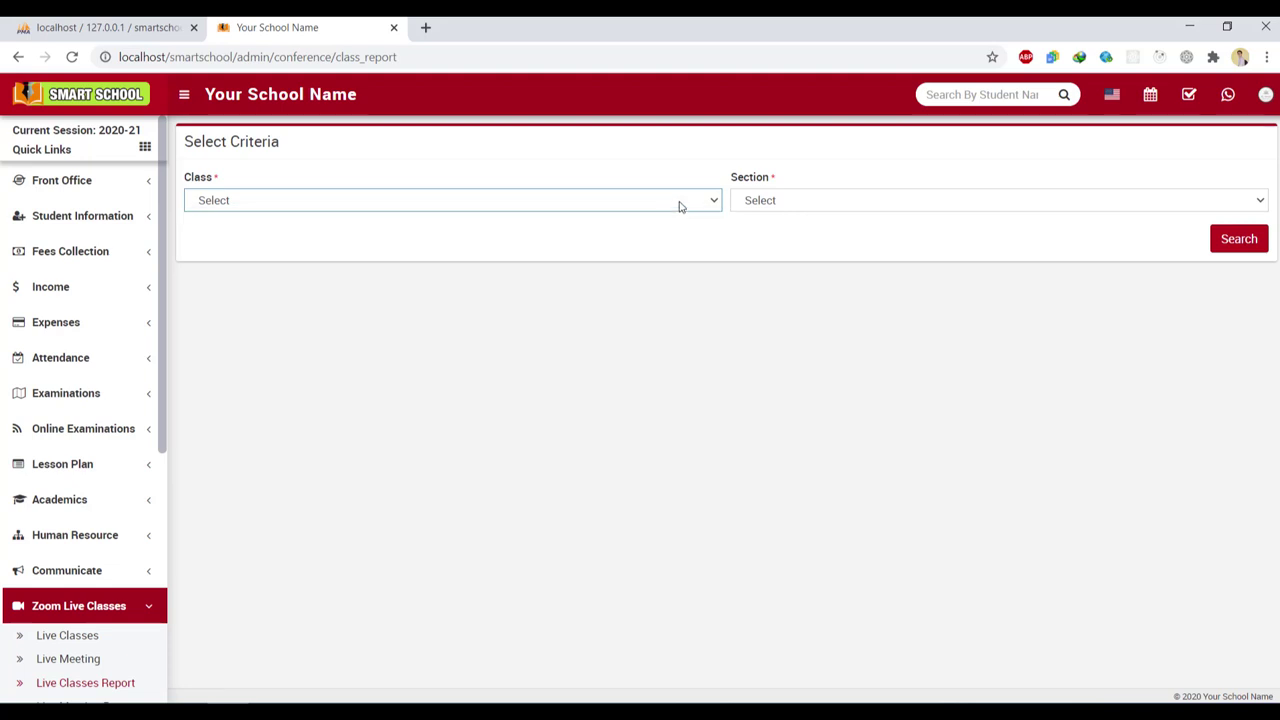
{"action": "left_click", "coordinate": [802, 199]}
{"action": "left_click", "coordinate": [592, 300]}
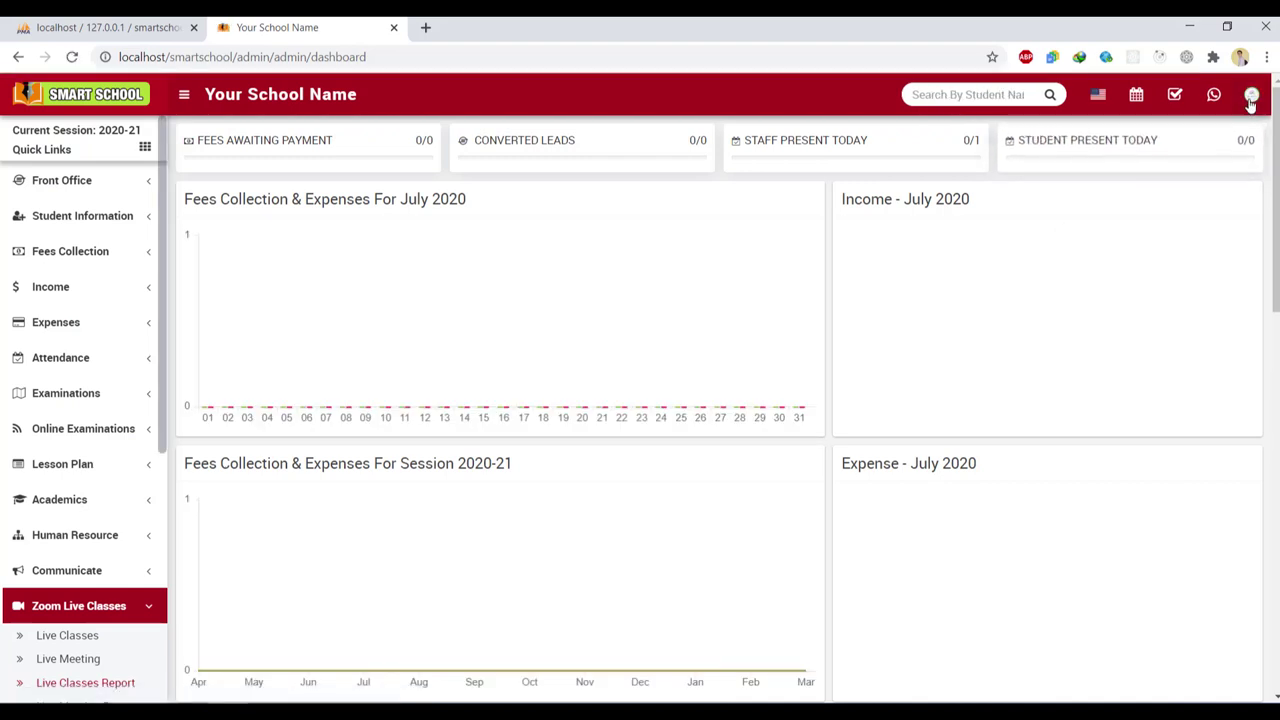
{"action": "left_click", "coordinate": [1251, 96]}
{"action": "left_click", "coordinate": [1229, 230]}
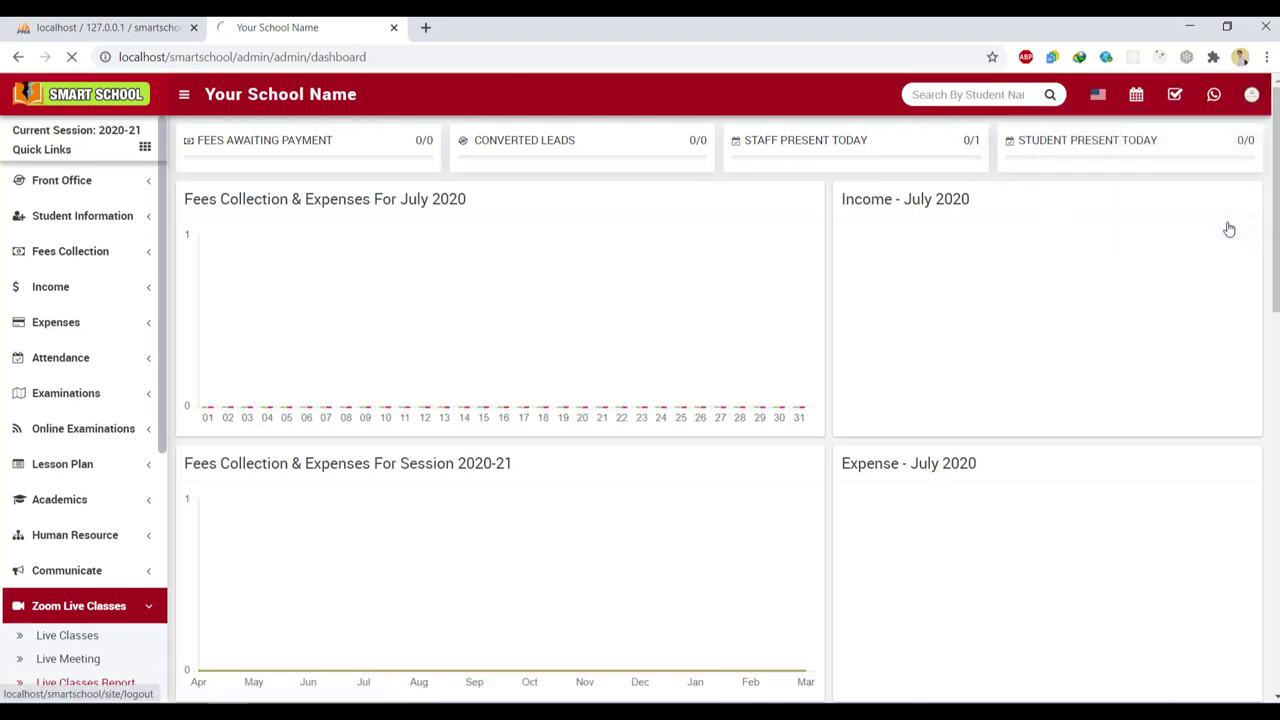